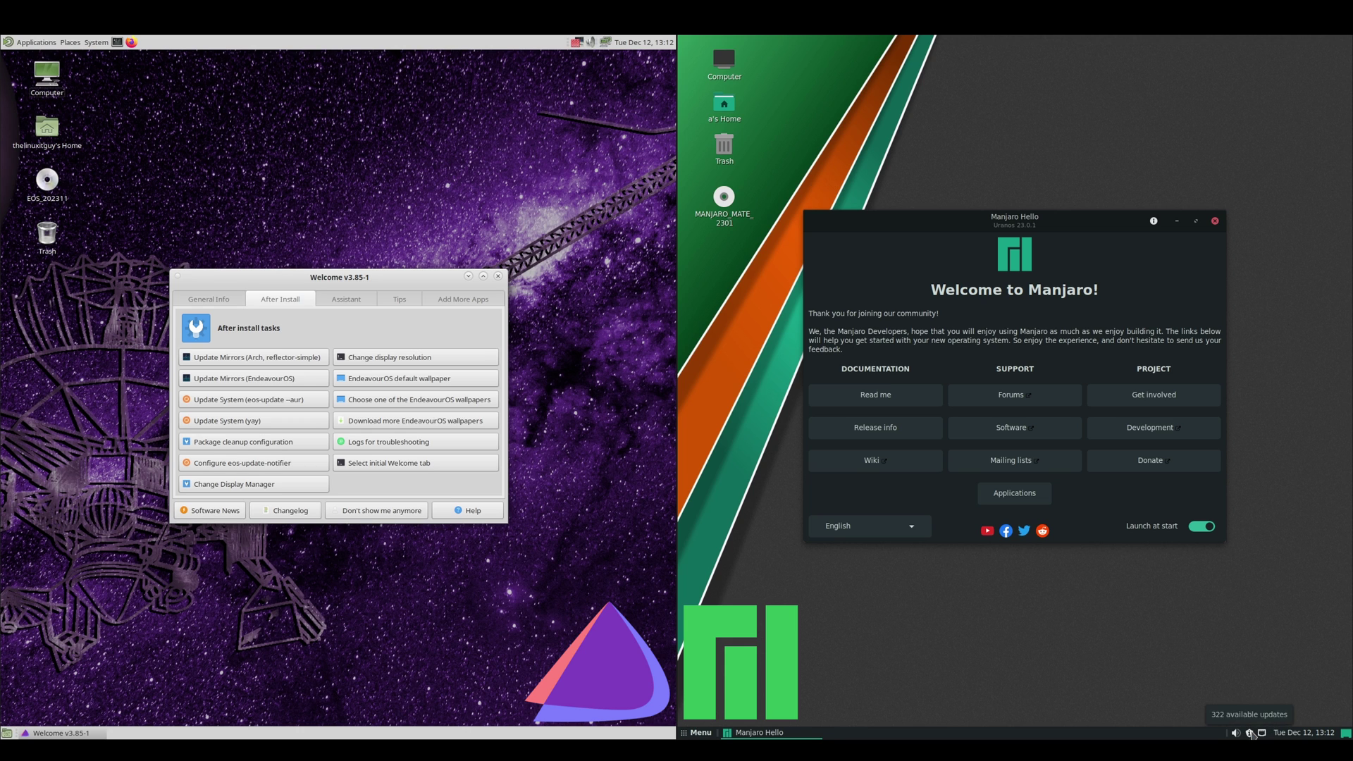
Apply Manjaro's pending updates from the tray icon, closing Manjaro Hello, and authenticate with the password.
left_click(1250, 734)
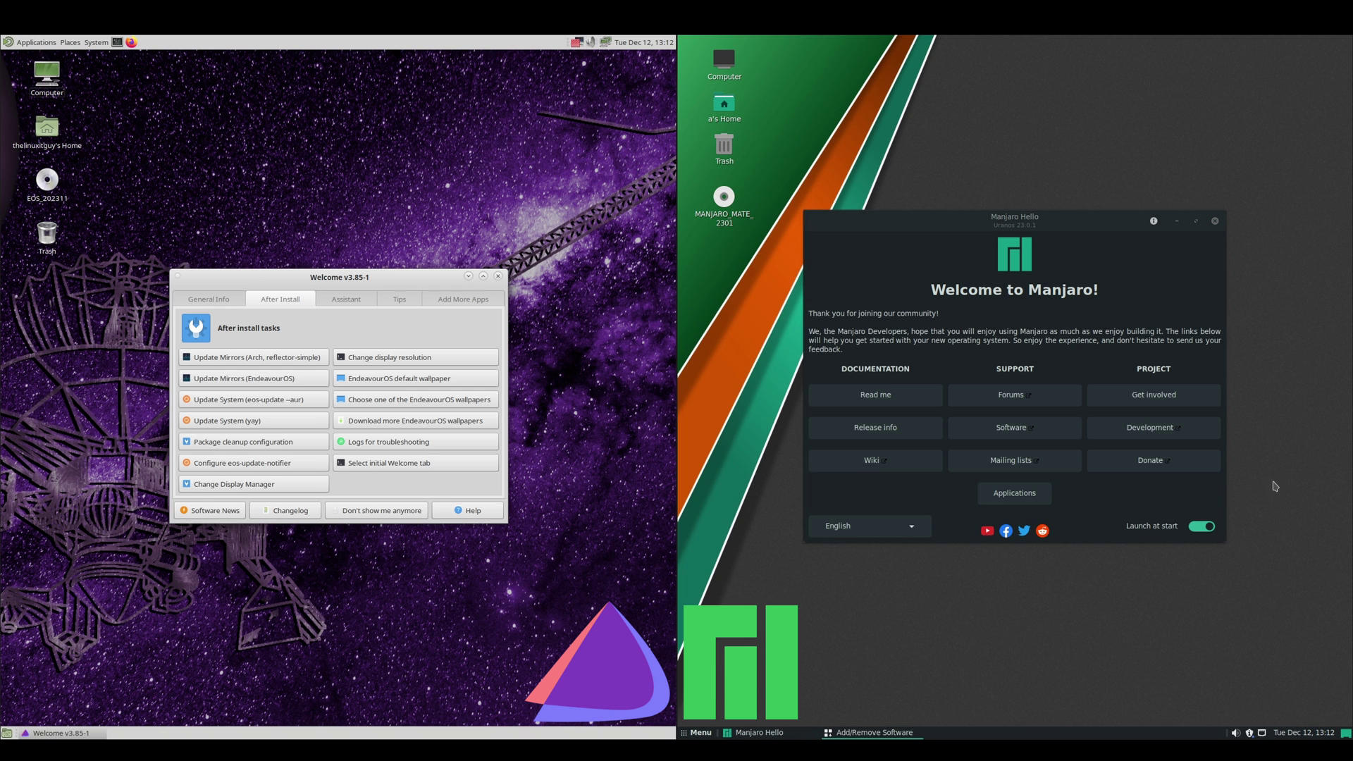
left_click(1215, 222)
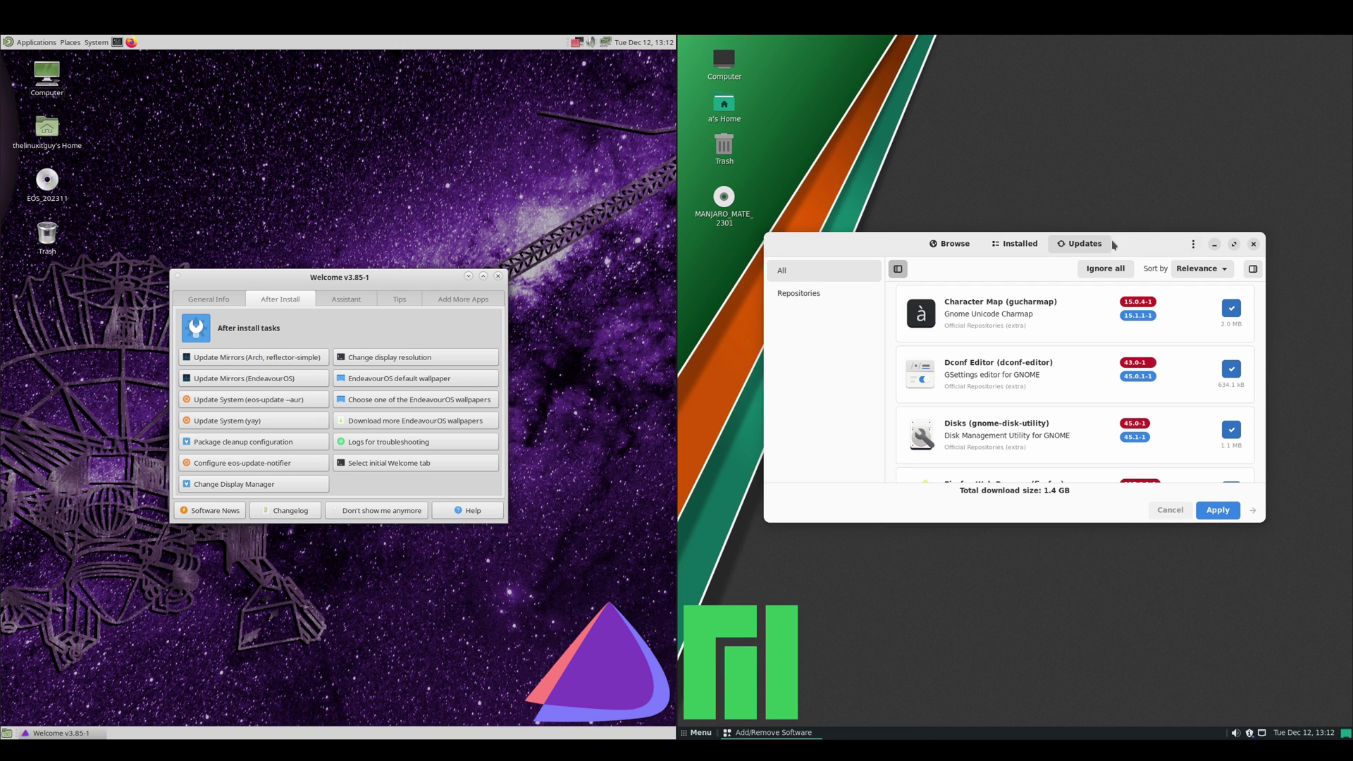
left_click(1206, 511)
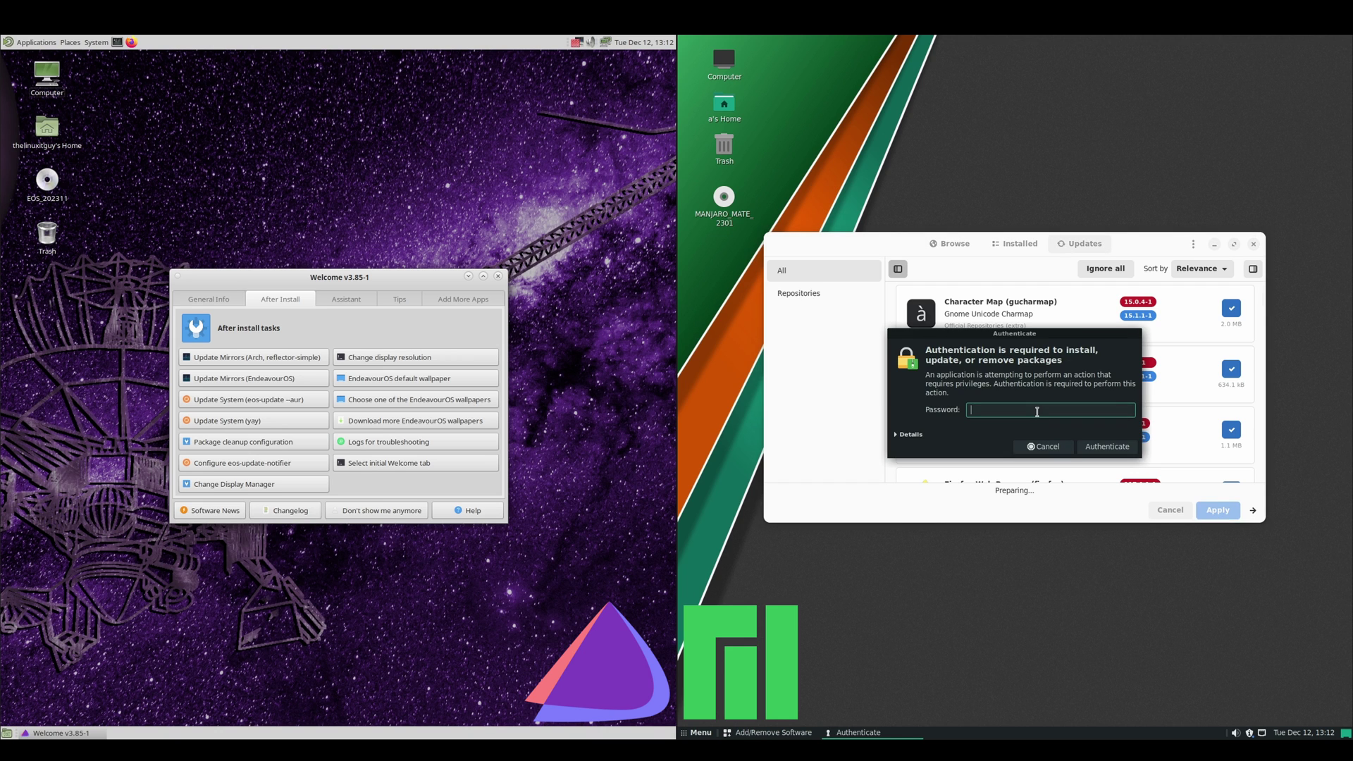
key("Return")
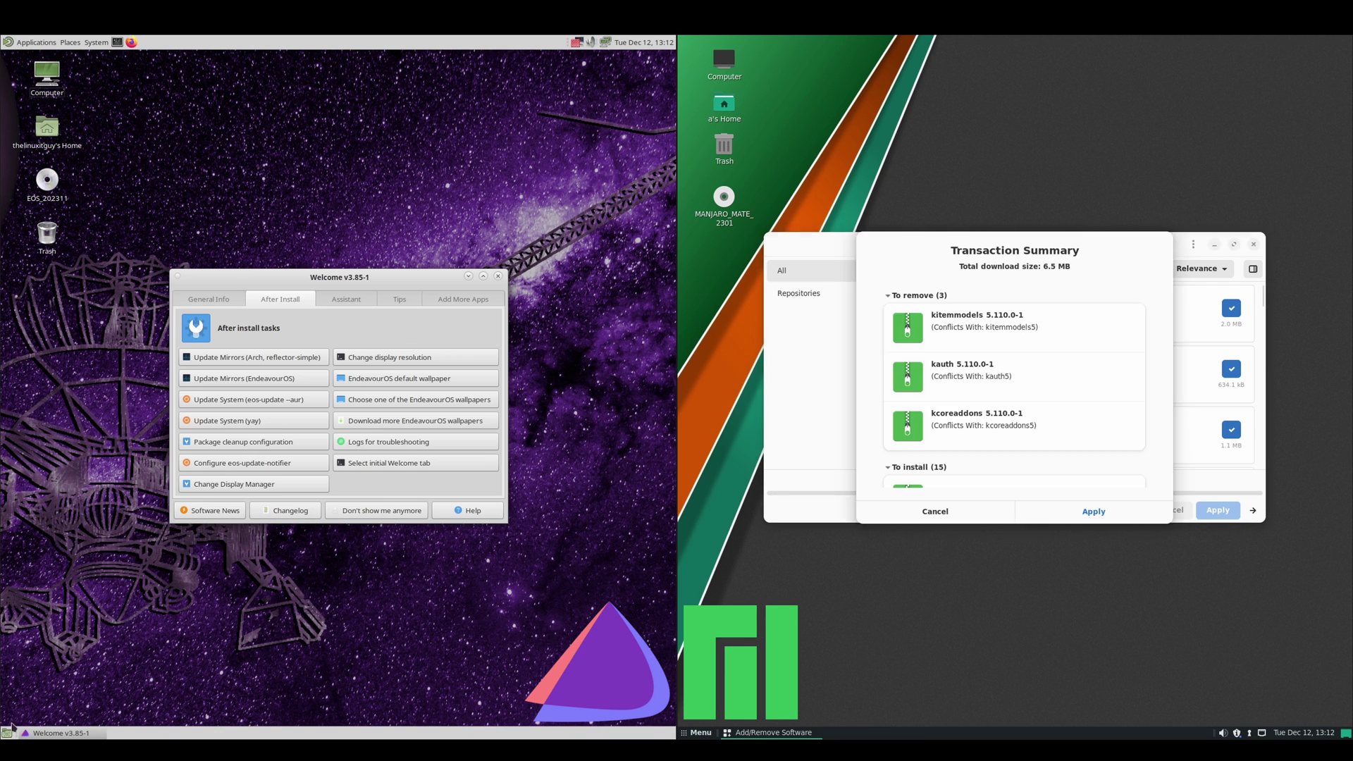
Run sudo pacman -Syu in an EndeavourOS terminal, then confirm Manjaro's update transaction in Pamac.
left_click(117, 42)
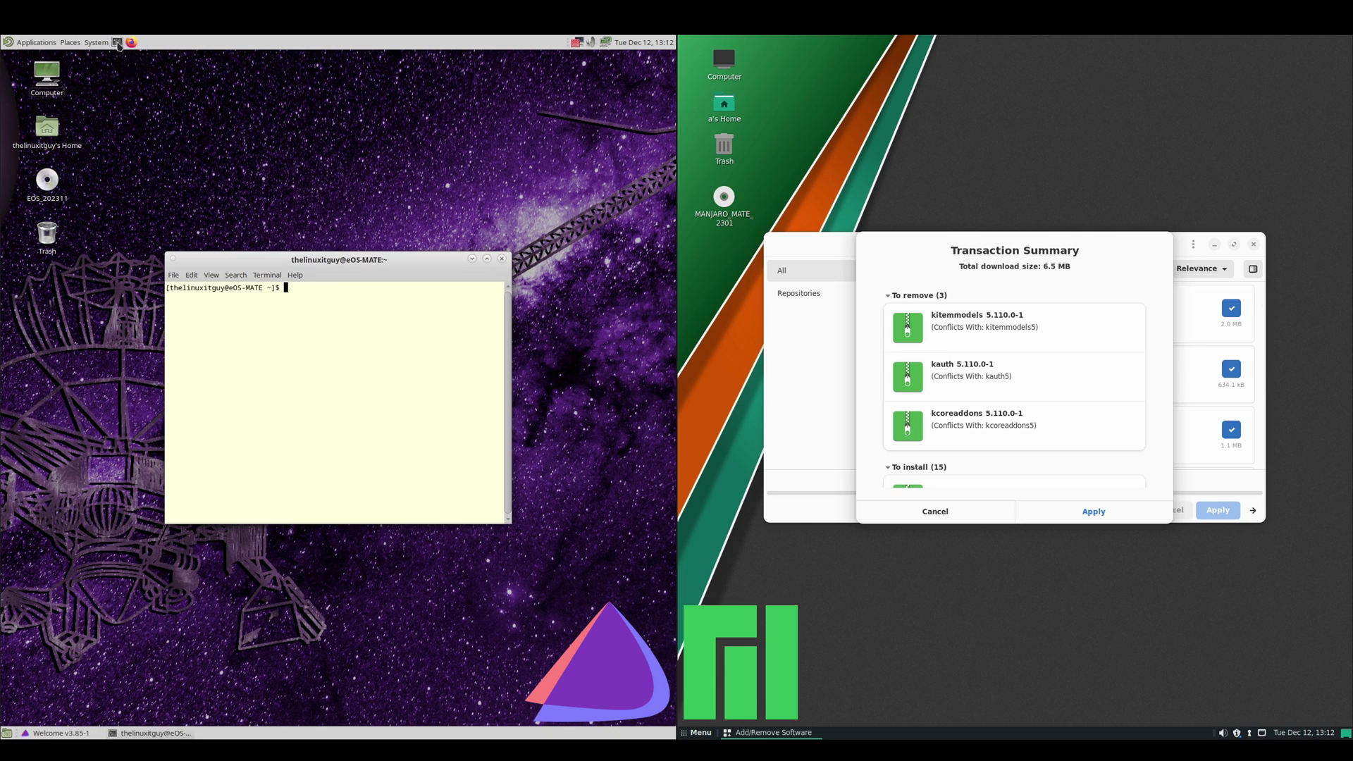
type("sudo pa")
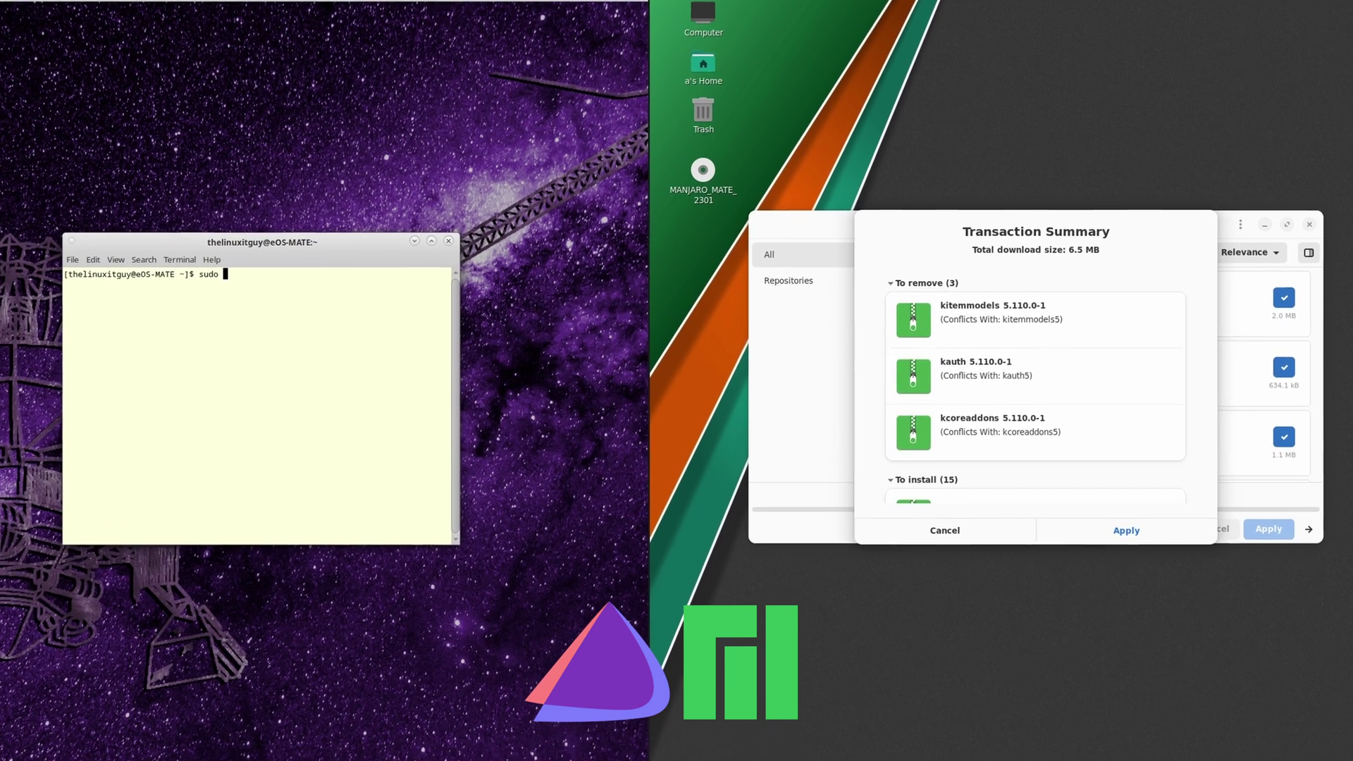
type("cman -S")
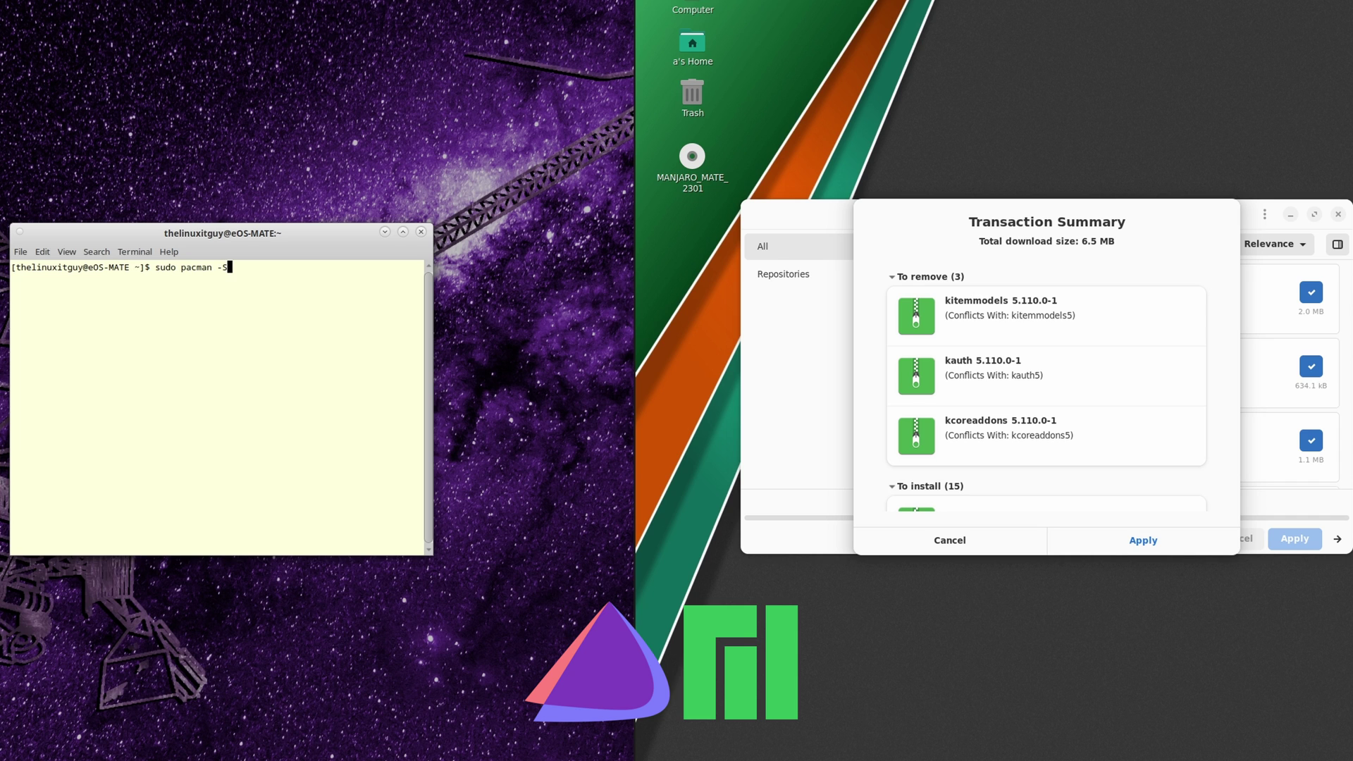
type("yu")
key("Return")
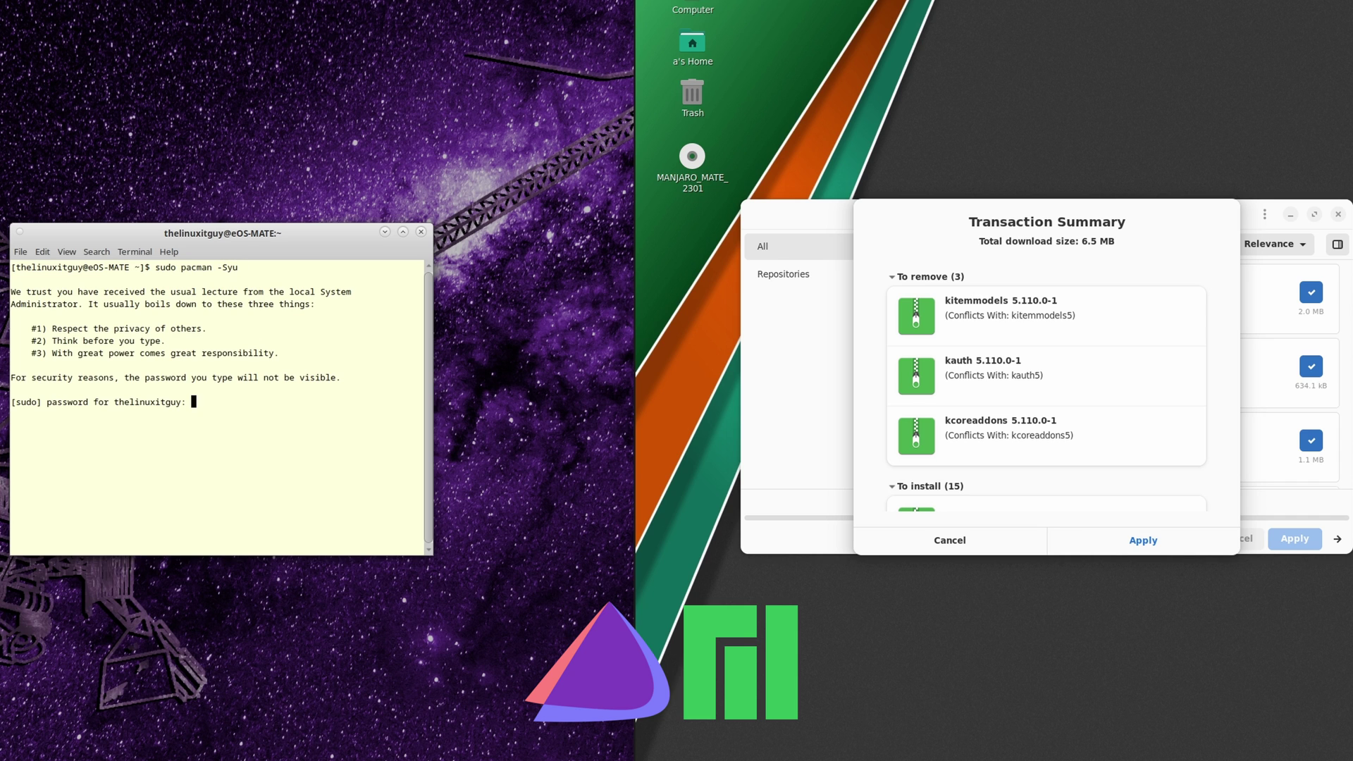
key("Return")
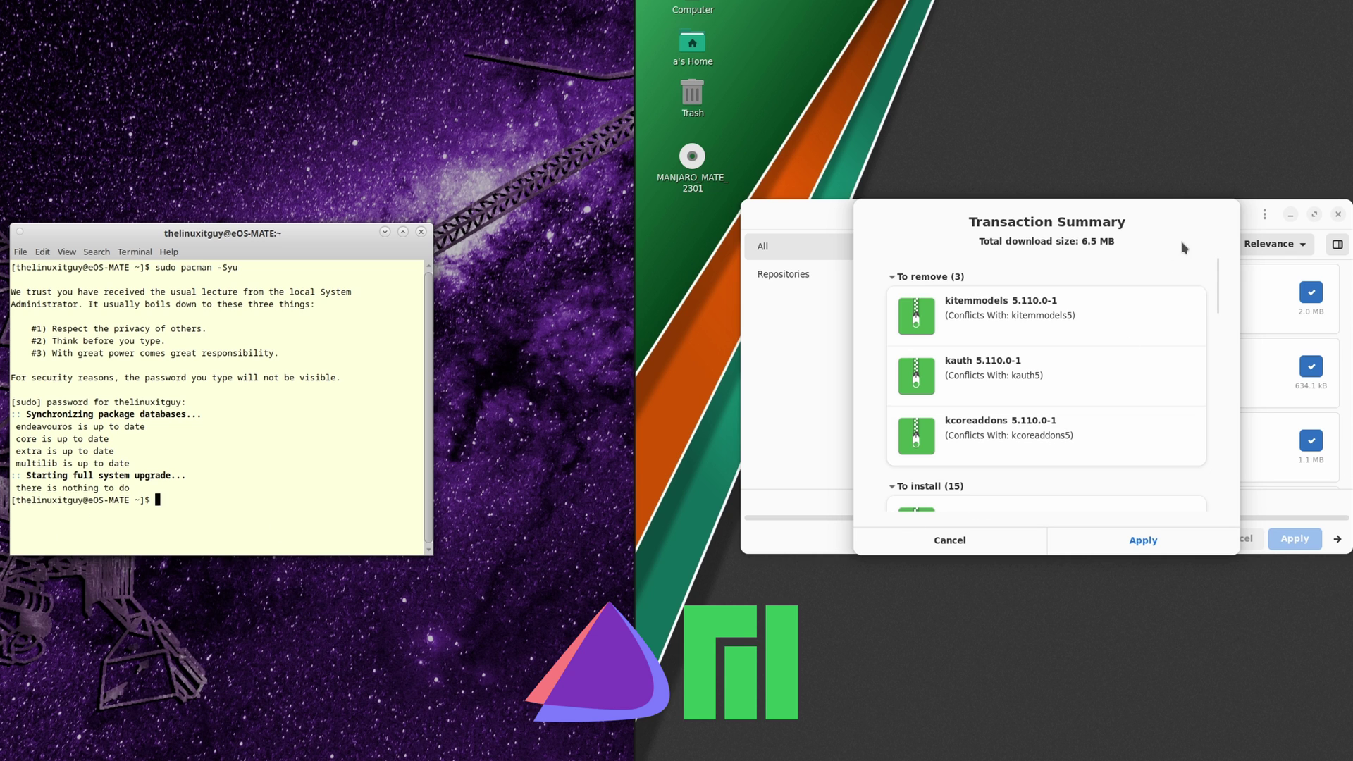
left_click(1142, 543)
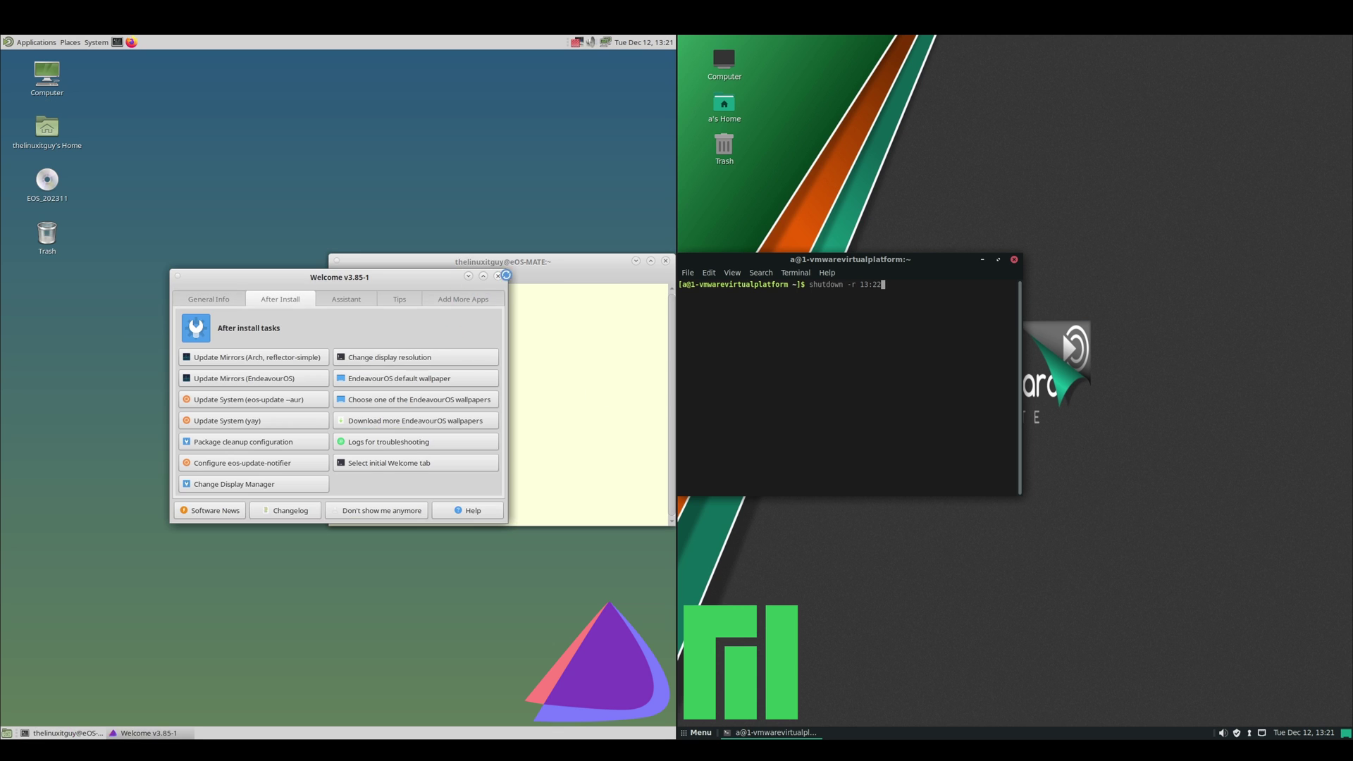
Run shutdown -r 13:22 in both the EndeavourOS and Manjaro terminals, correcting 13:21 to 13:22.
left_click(499, 276)
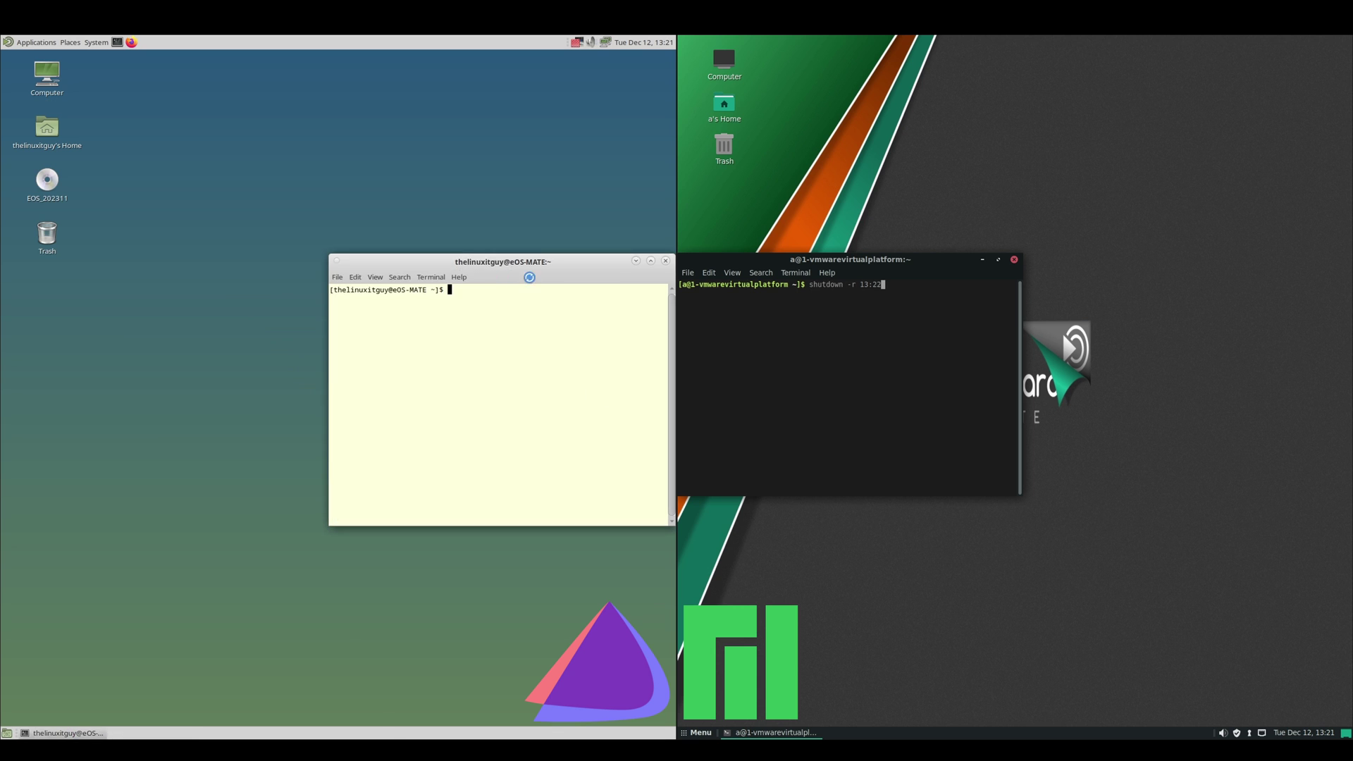
type("shutdown -r 13:21")
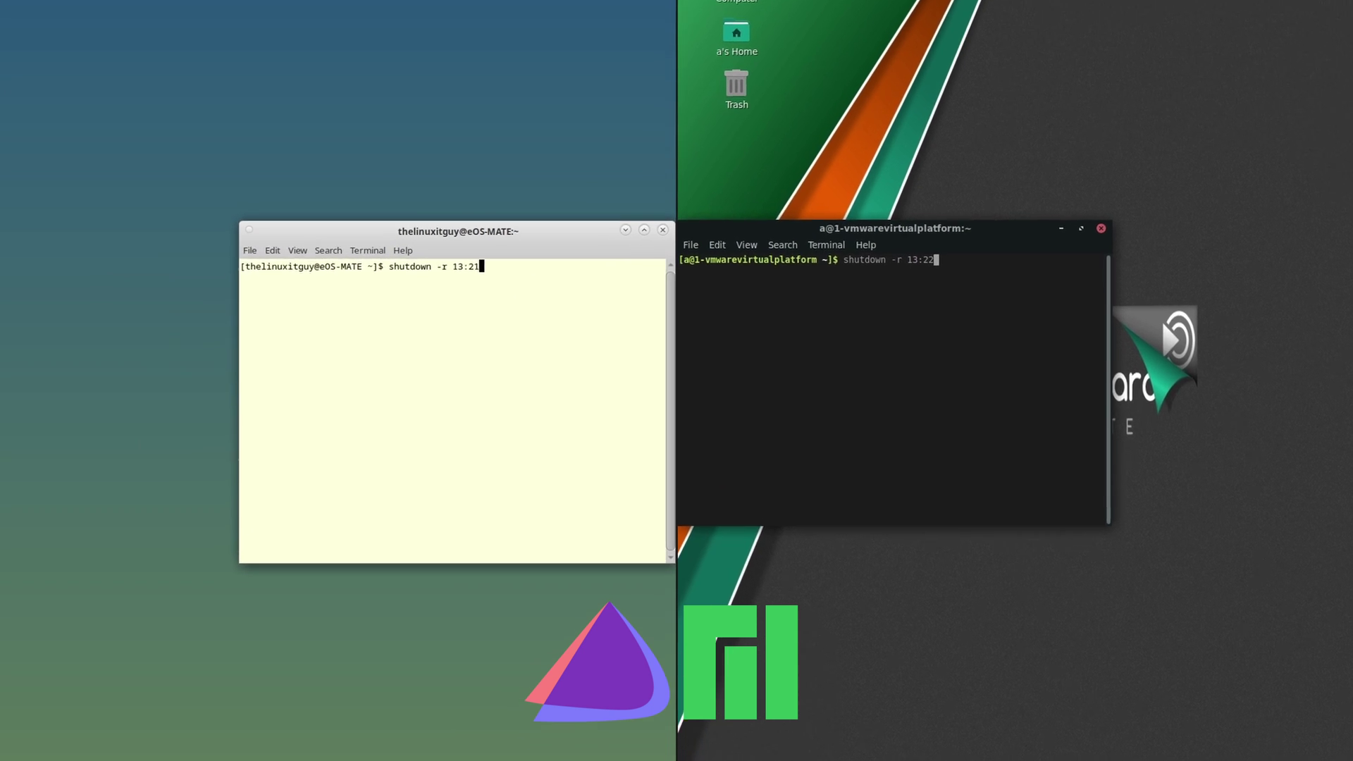
key("BackSpace")
type("2")
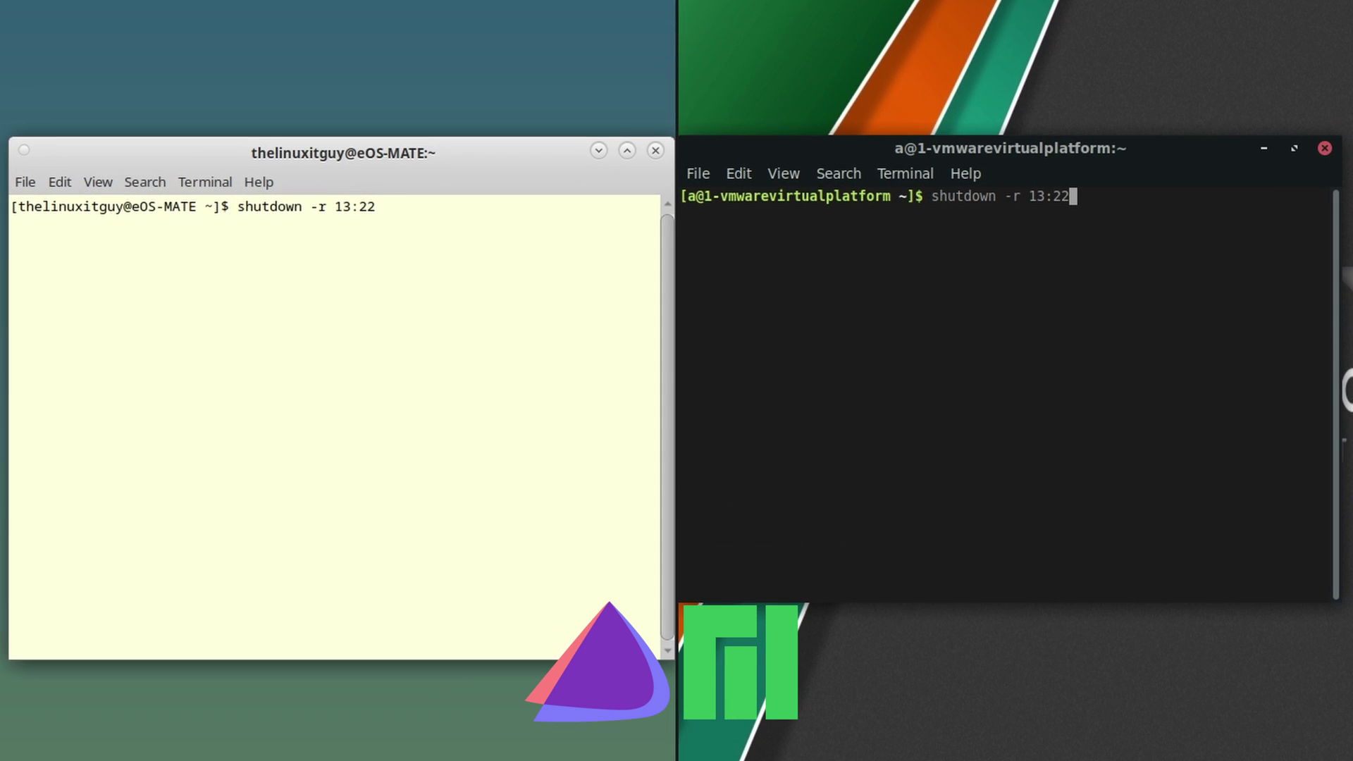
key("Return")
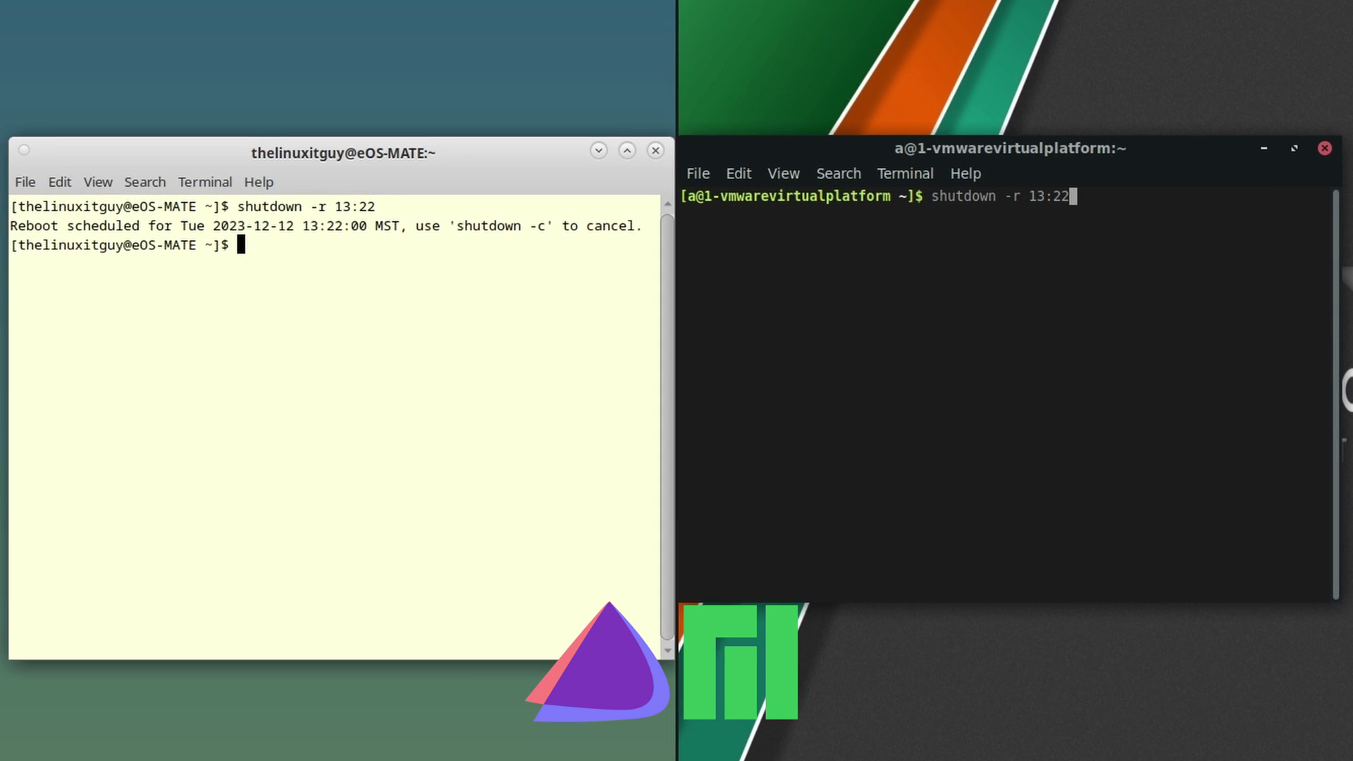
key("Return")
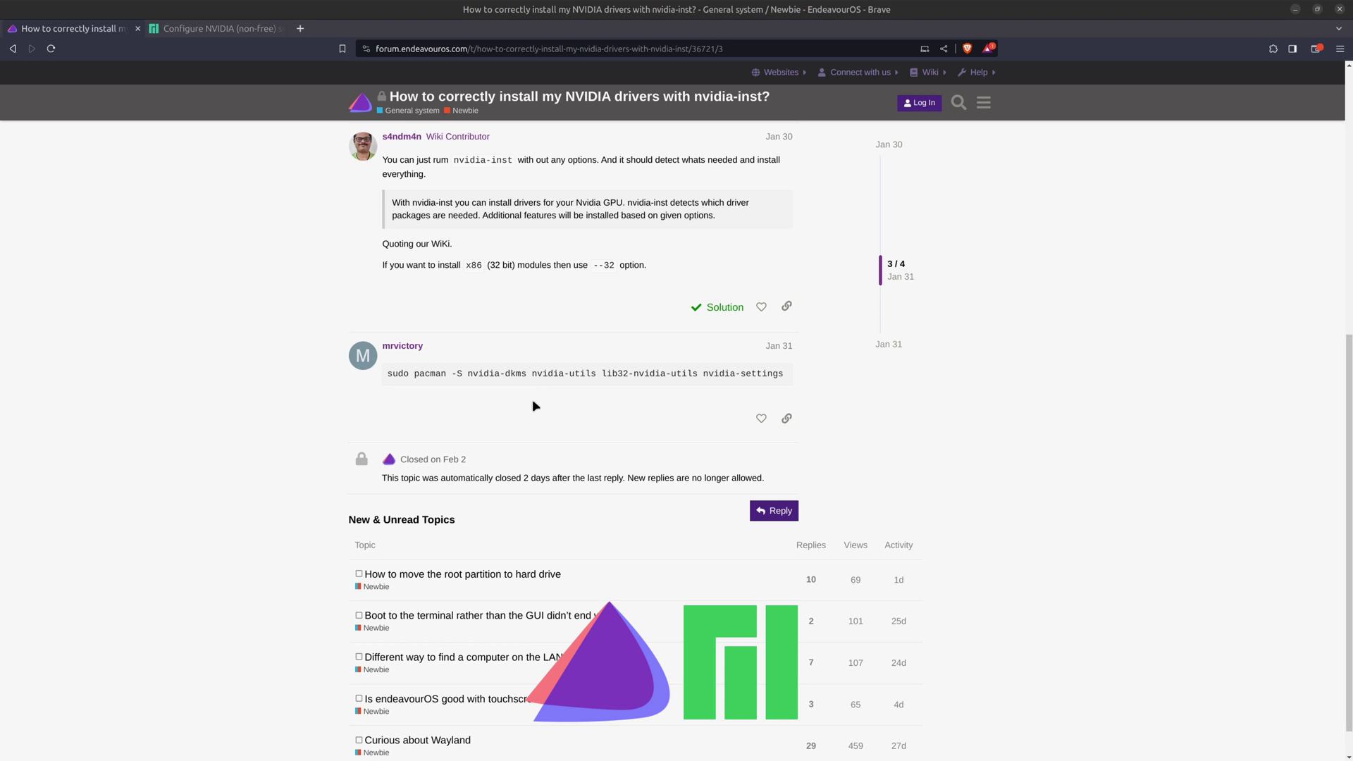
Compare the forum's nvidia-inst answer with the Manjaro NVIDIA wiki, scrolling to Configure The Resolution/Refresh Rate.
left_click(215, 28)
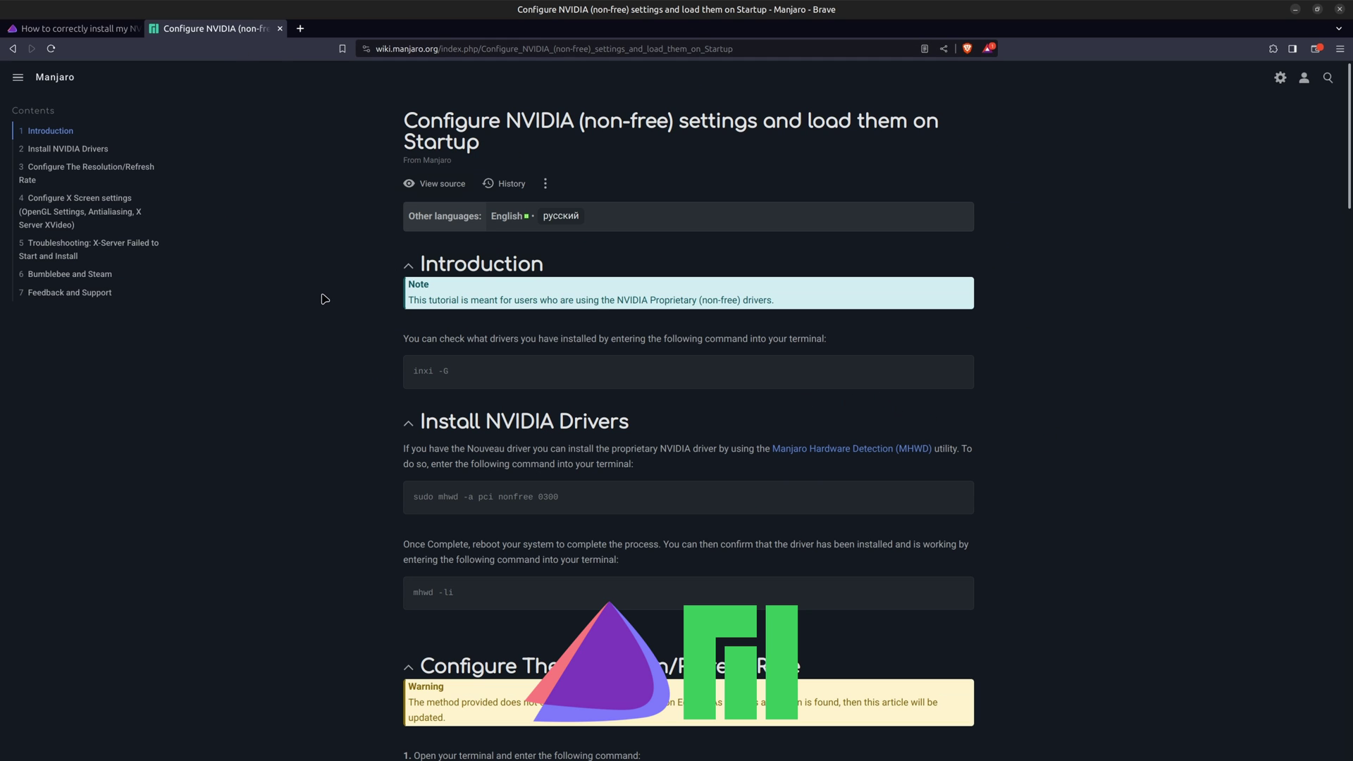
left_click(81, 29)
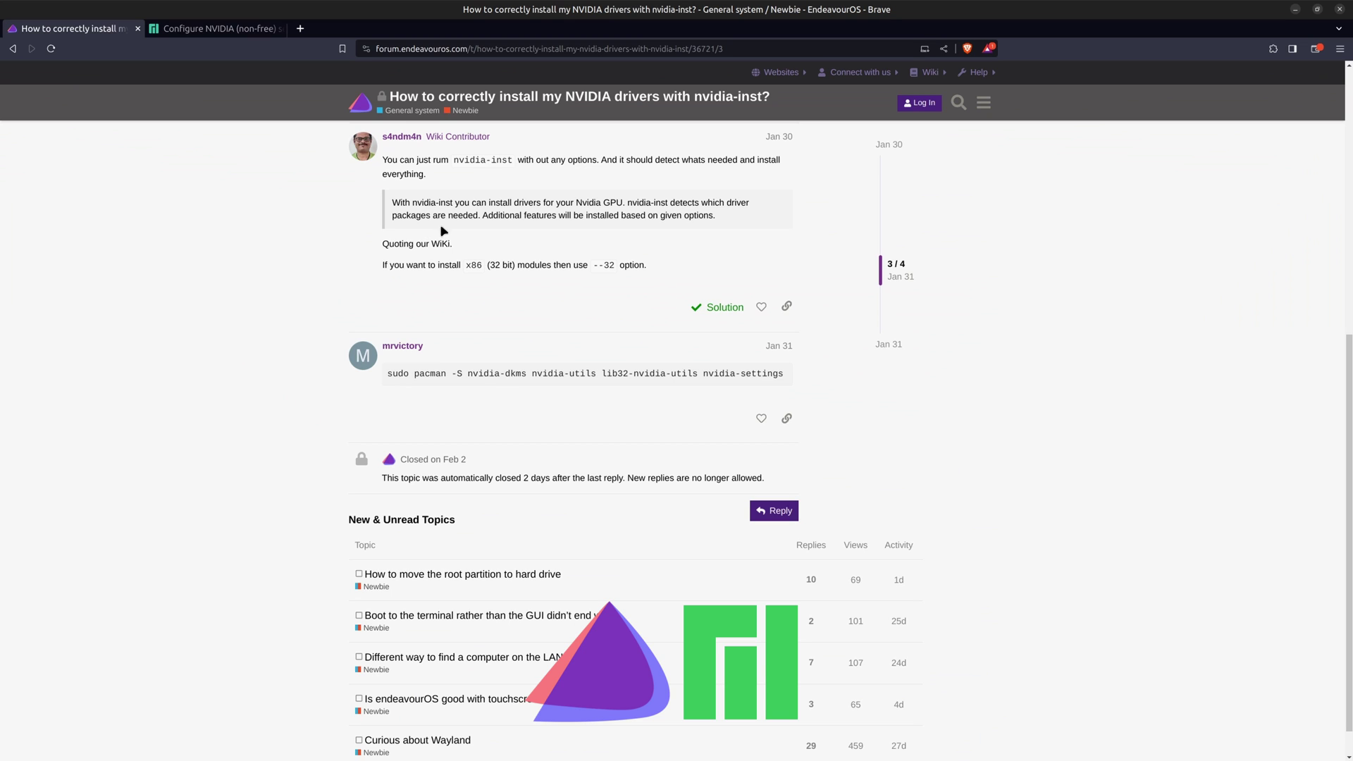
left_click_drag(414, 203, 453, 202)
left_click(353, 213)
left_click(246, 29)
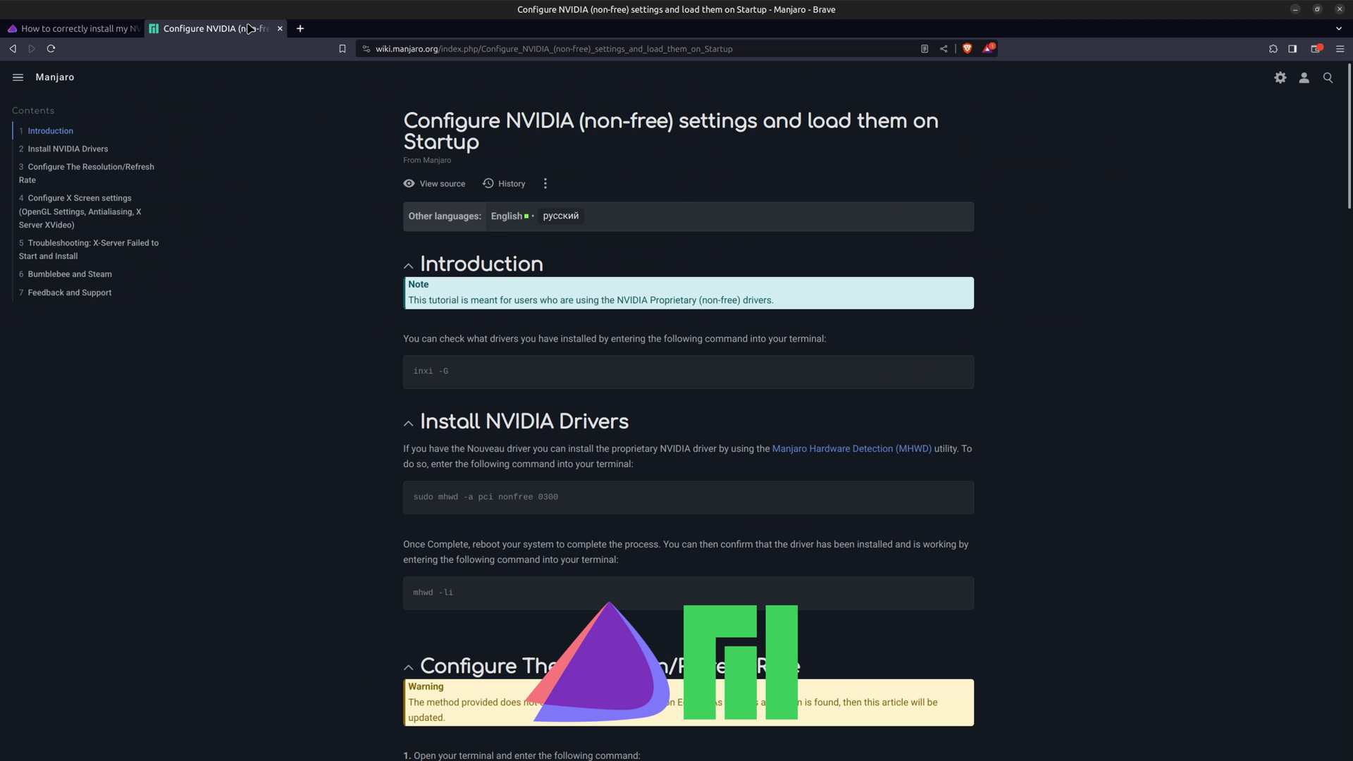
scroll(1056, 539, "down", 6)
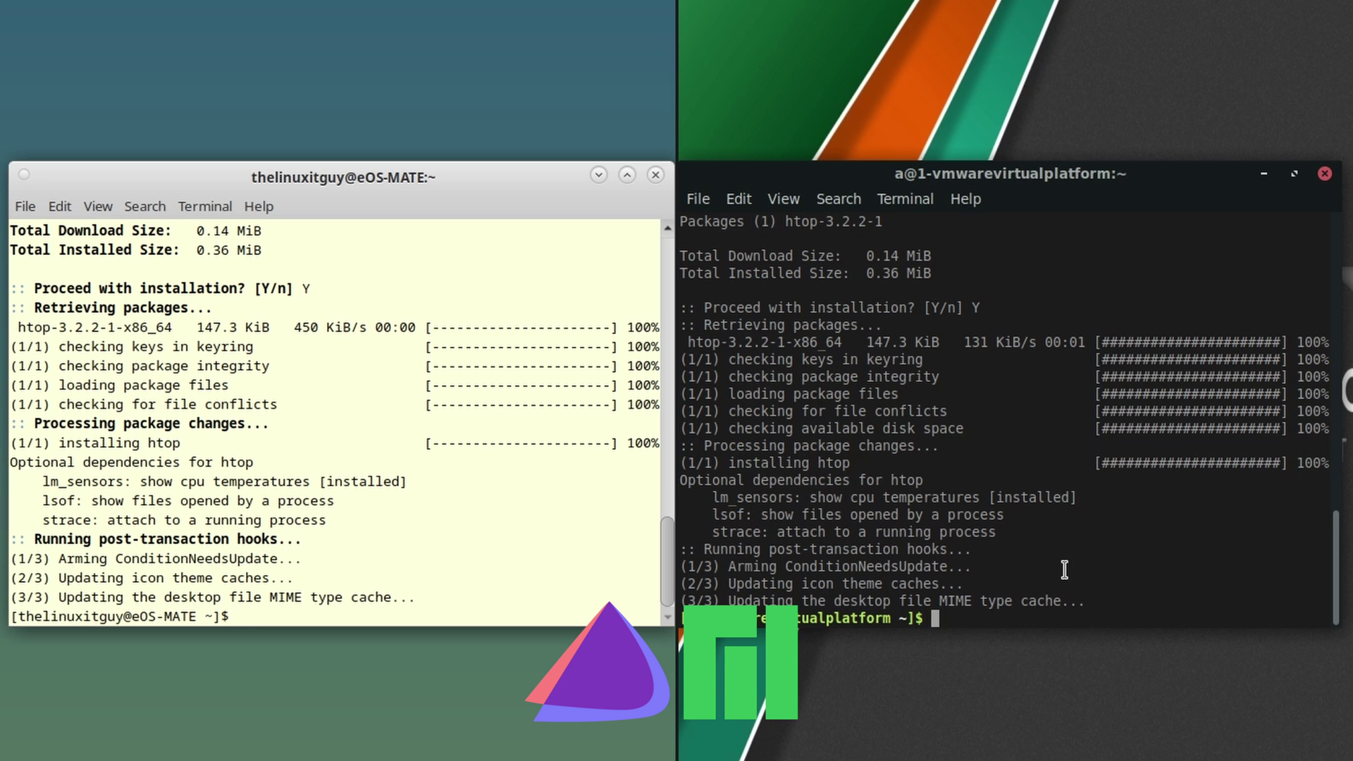
Run htop in the Manjaro terminal.
key("Up")
key("Down")
type("htop")
key("Return")
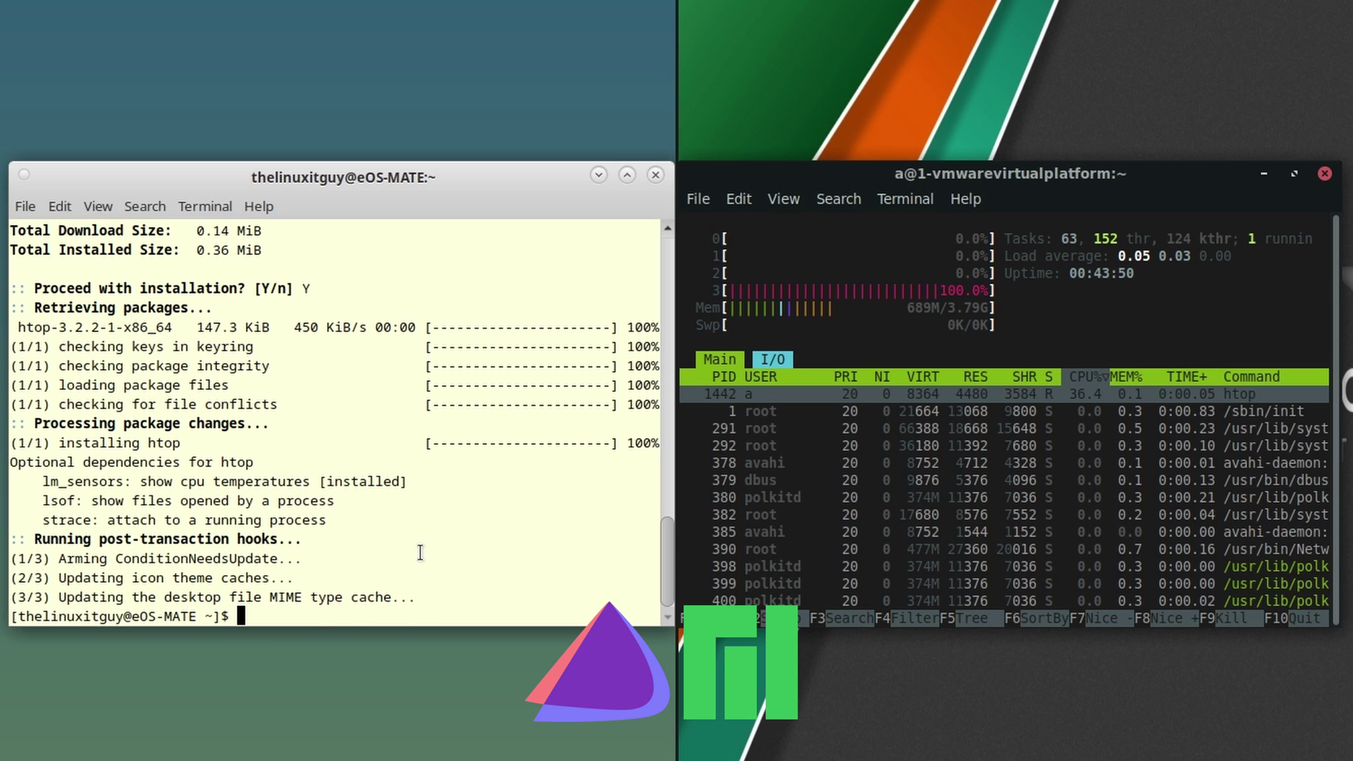
Recall the htop command from history and run it in the EndeavourOS terminal.
key("Up")
key("BackSpace")
key("BackSpace")
key("BackSpace")
key("BackSpace")
type("neofetch")
key("Up")
key("Return")
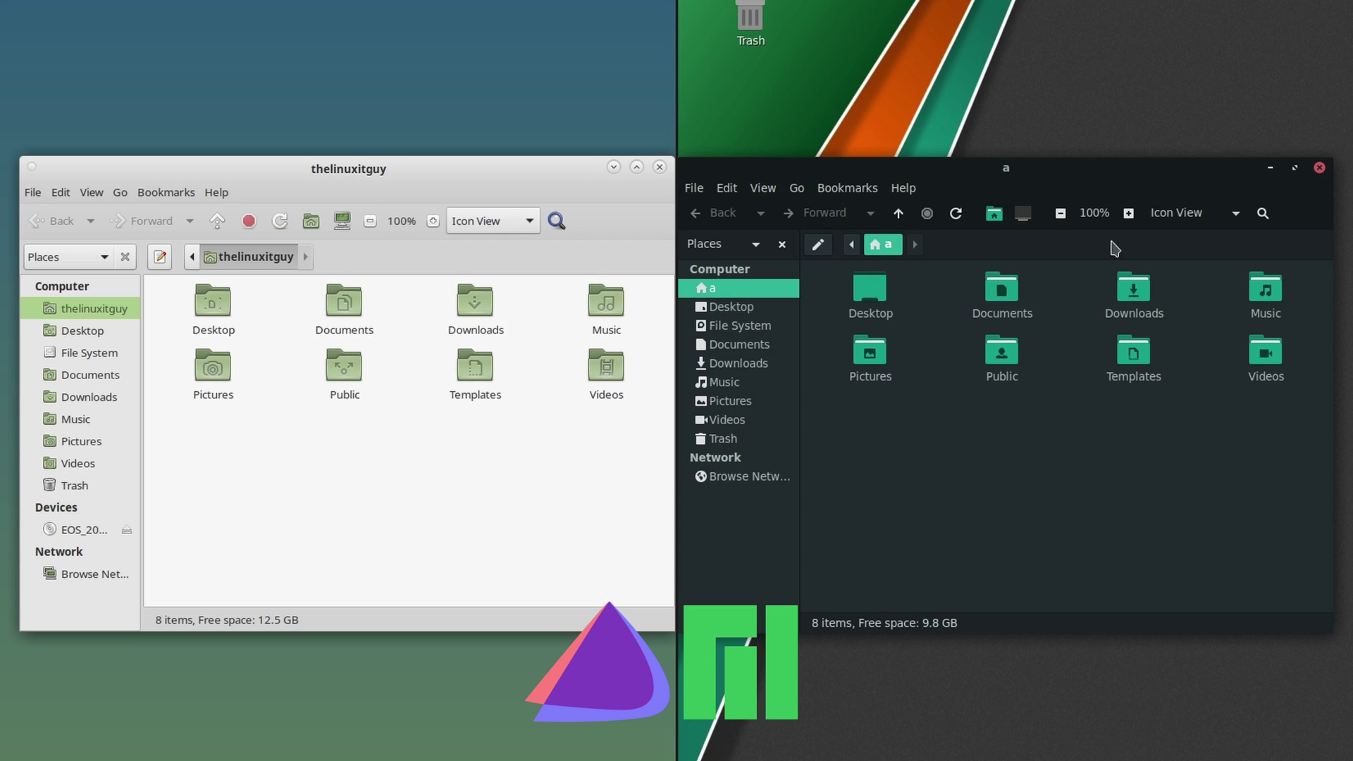
Open Help > About in both the Manjaro and EndeavourOS Caja windows.
left_click(904, 188)
left_click(916, 240)
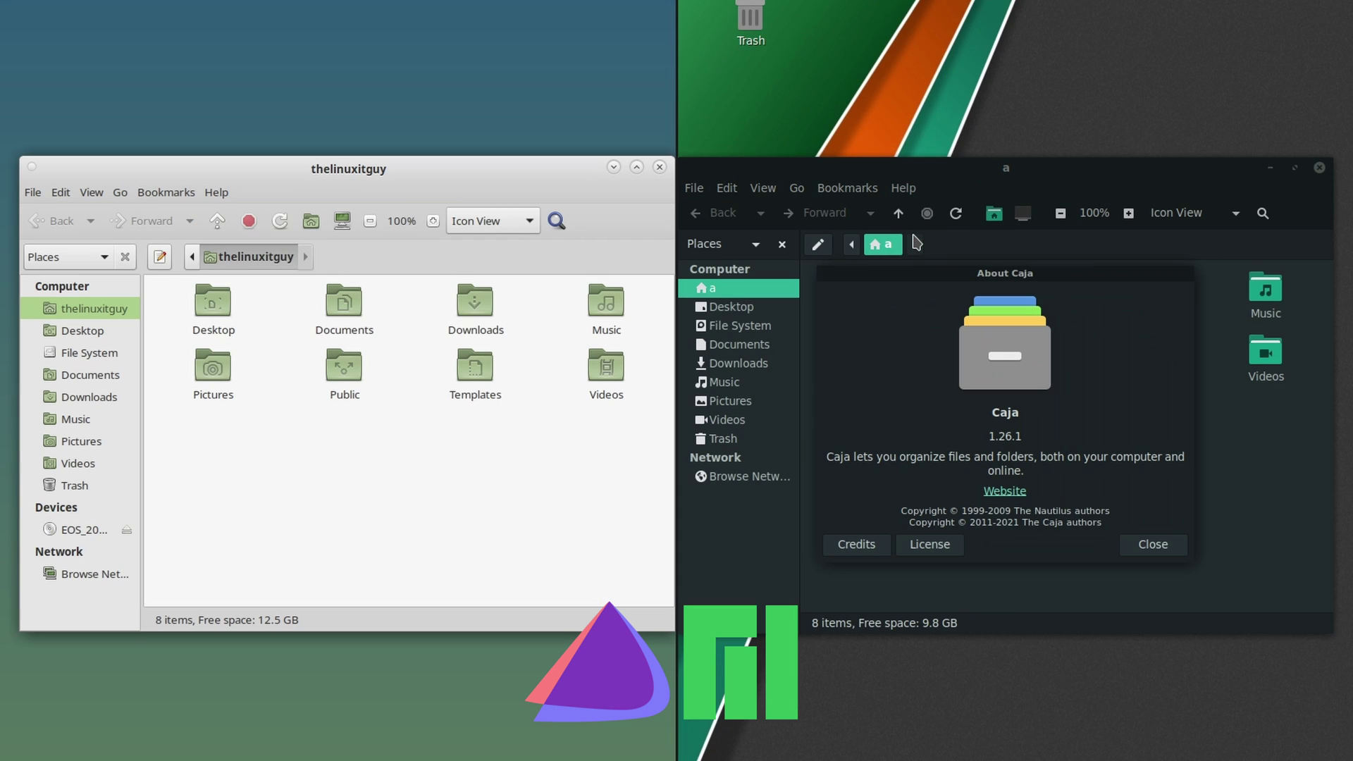
left_click(215, 195)
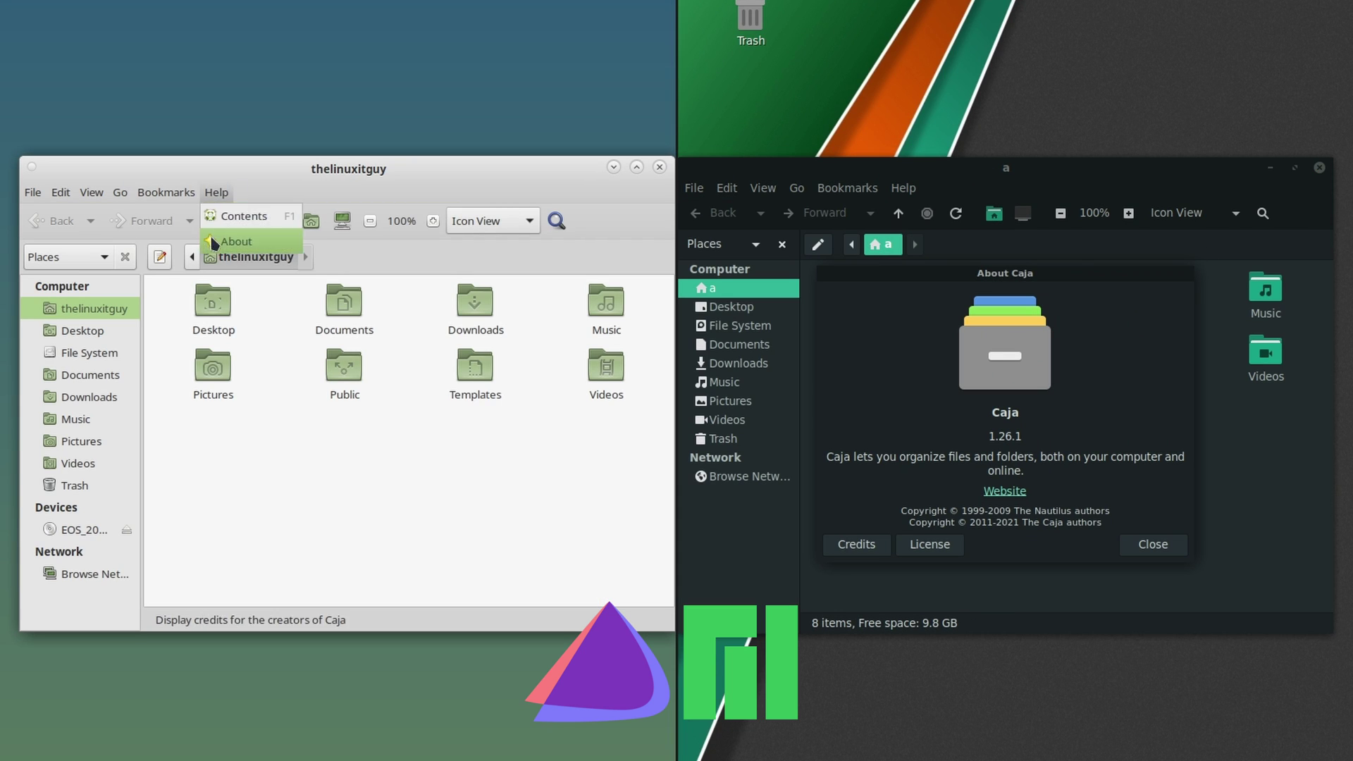
left_click(232, 242)
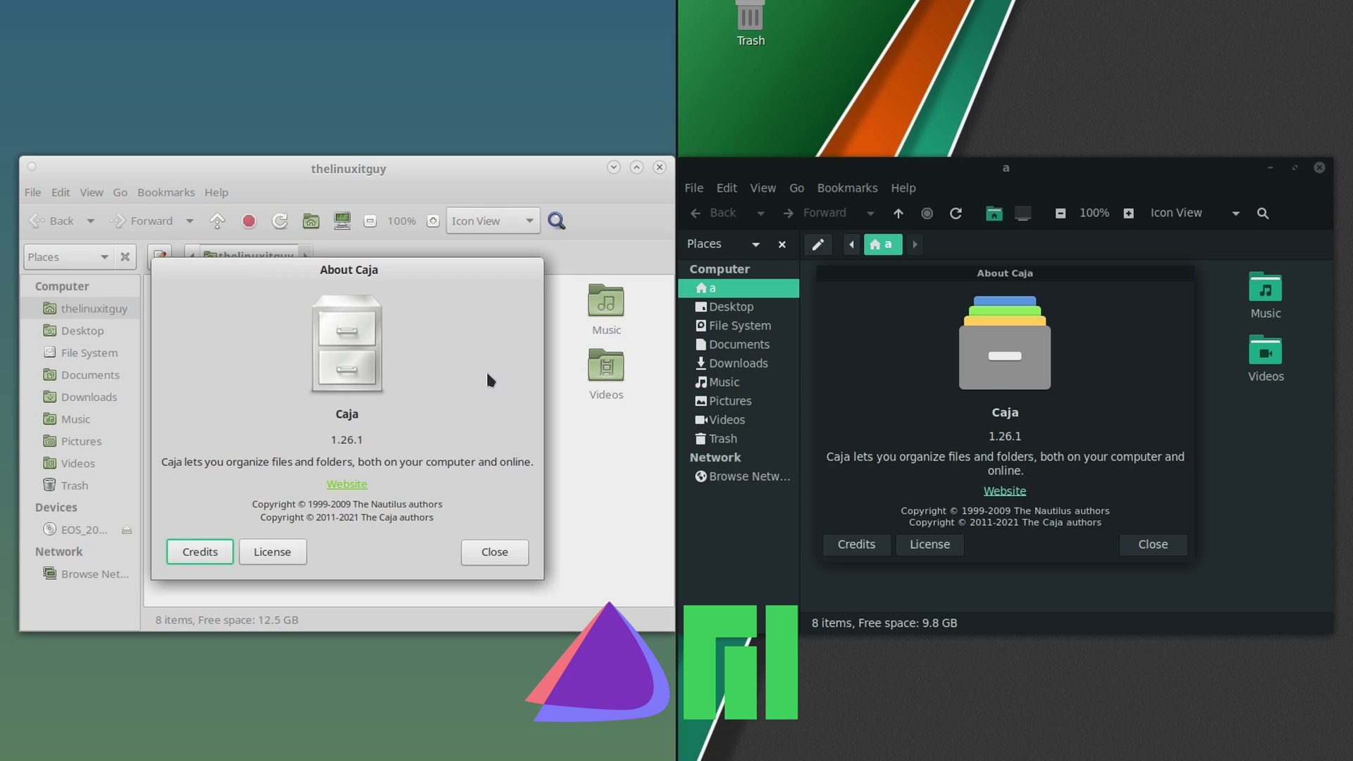
Highlight the Caja name in each About box, then clear both selections.
left_click_drag(333, 417, 361, 416)
left_click_drag(1033, 413, 1009, 413)
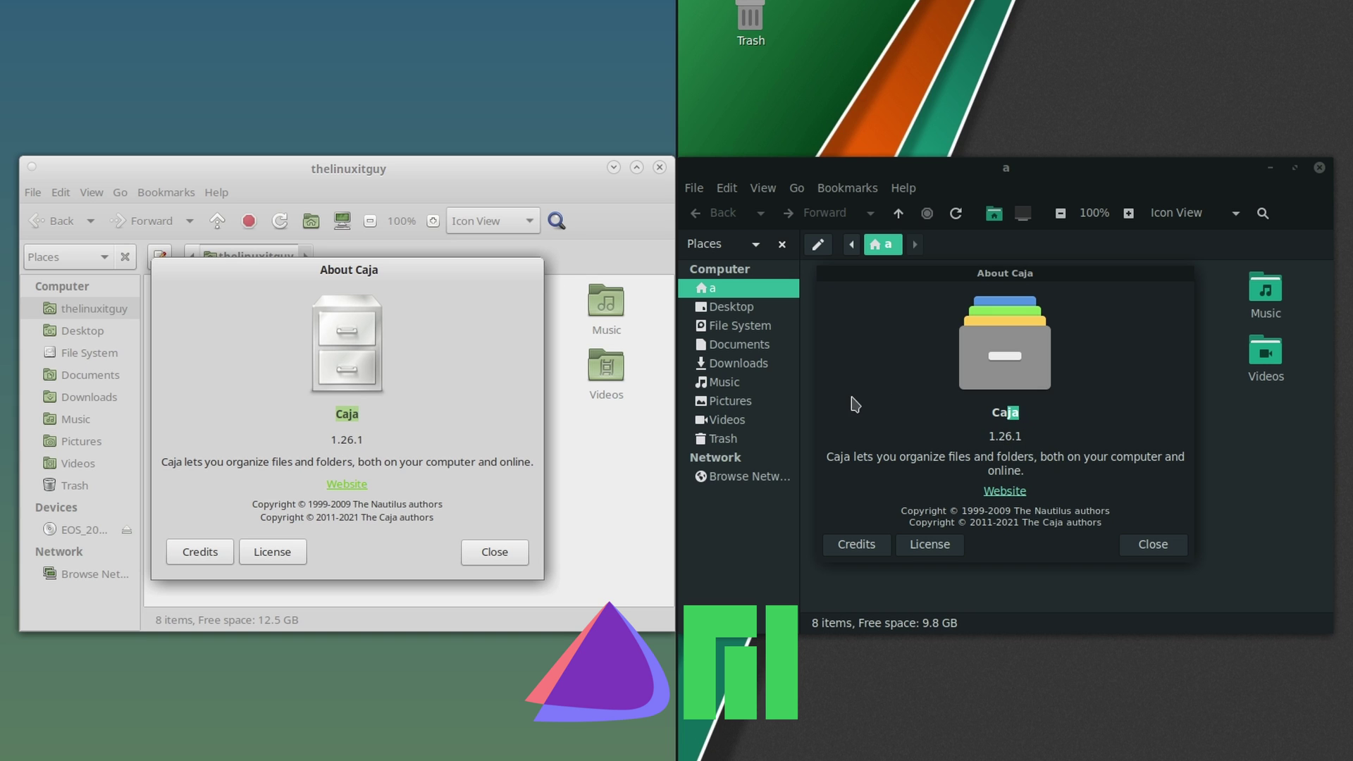
left_click(1043, 412)
left_click(458, 410)
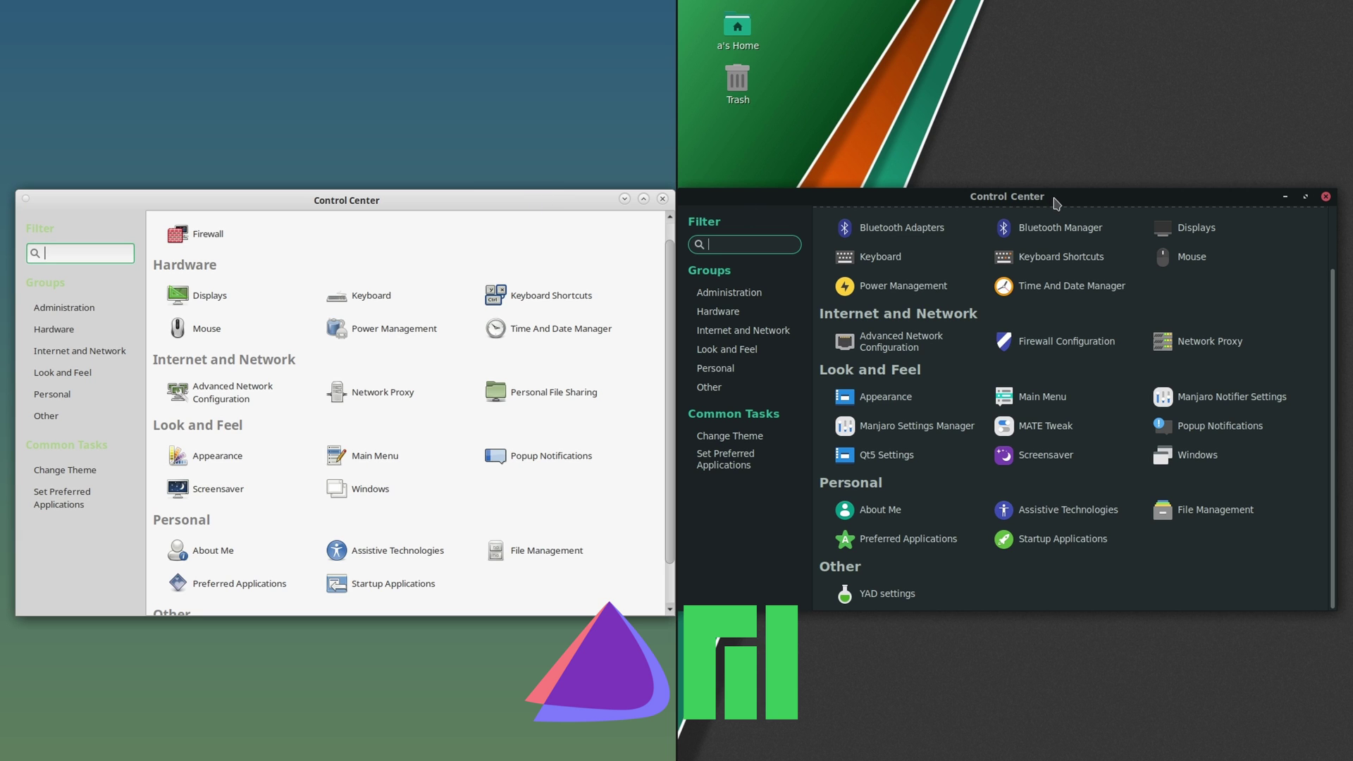
scroll(1320, 508, "up", 2)
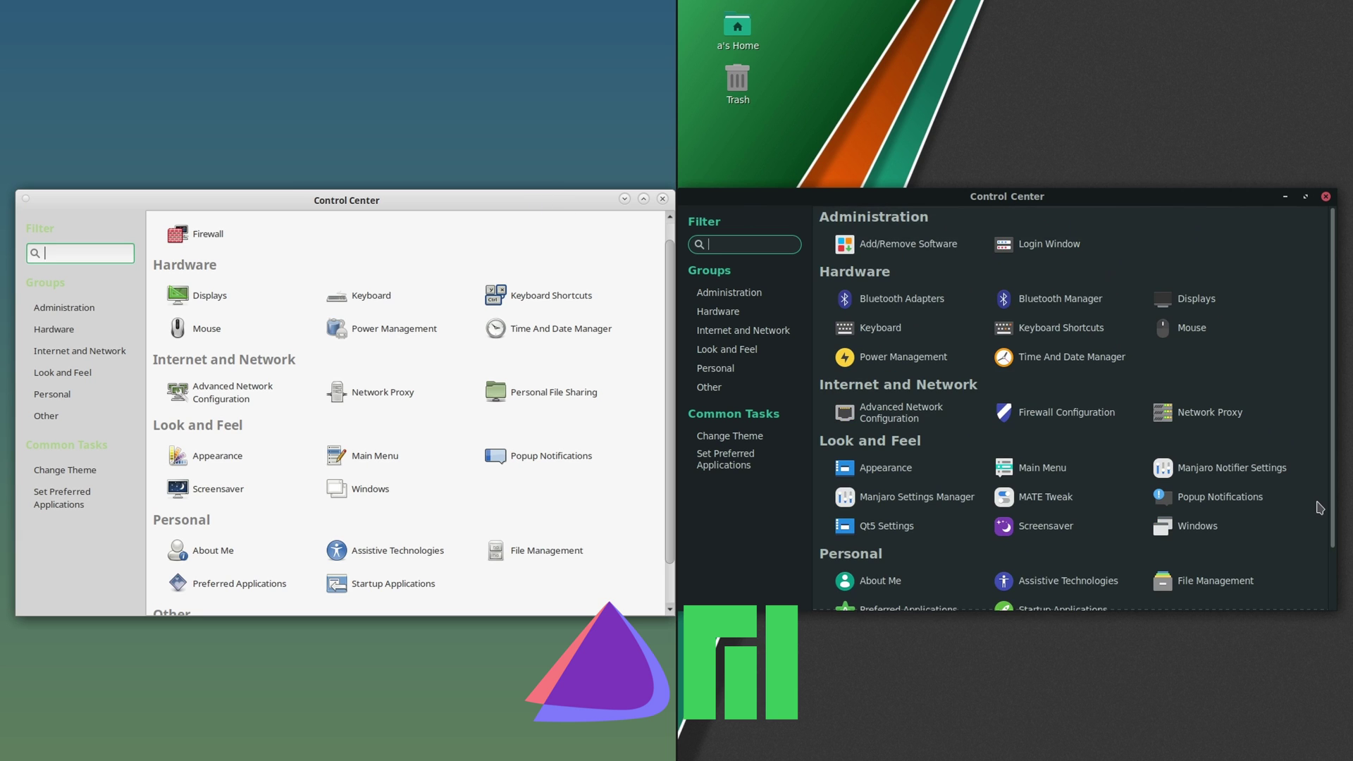
left_click(909, 246)
scroll(1252, 371, "down", 2)
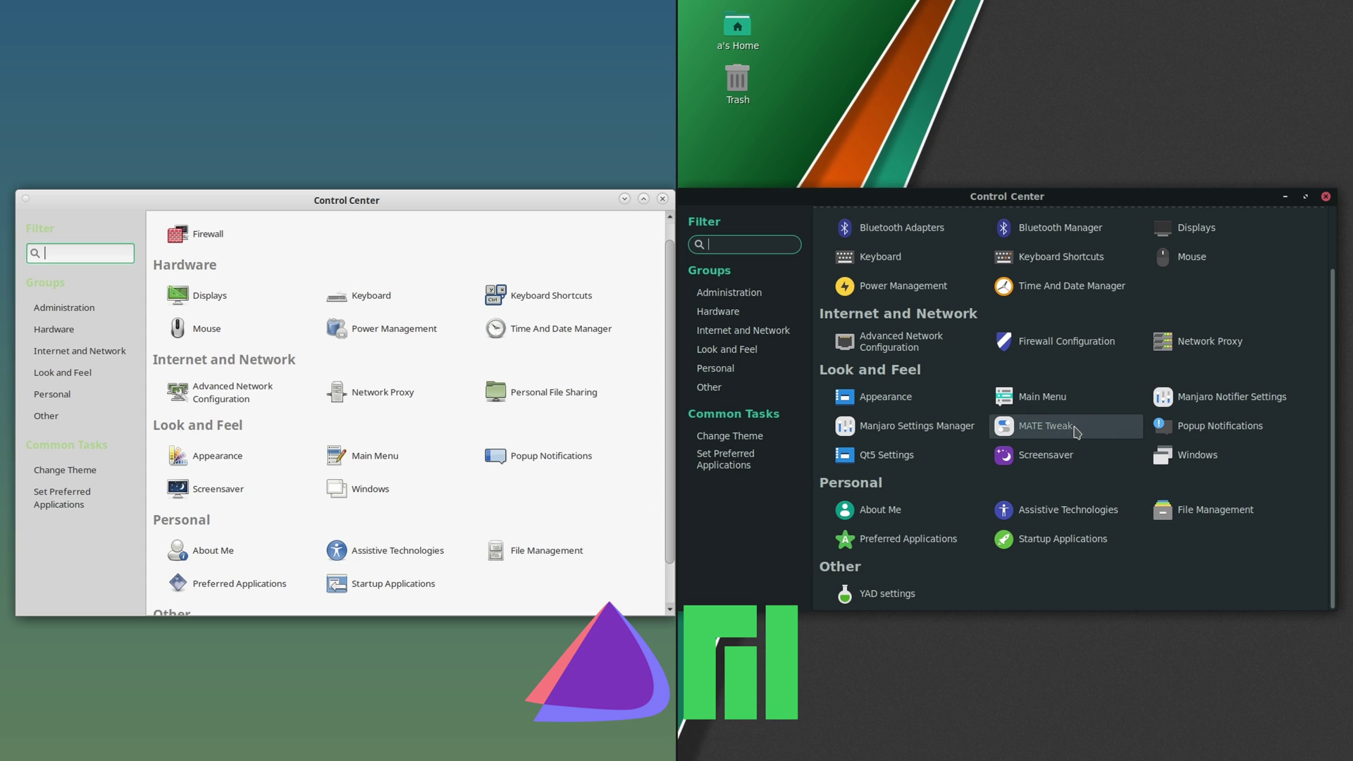
Open the Kernel page in Manjaro Settings Manager and scroll the list showing 6.5.13-1 running.
left_click(876, 431)
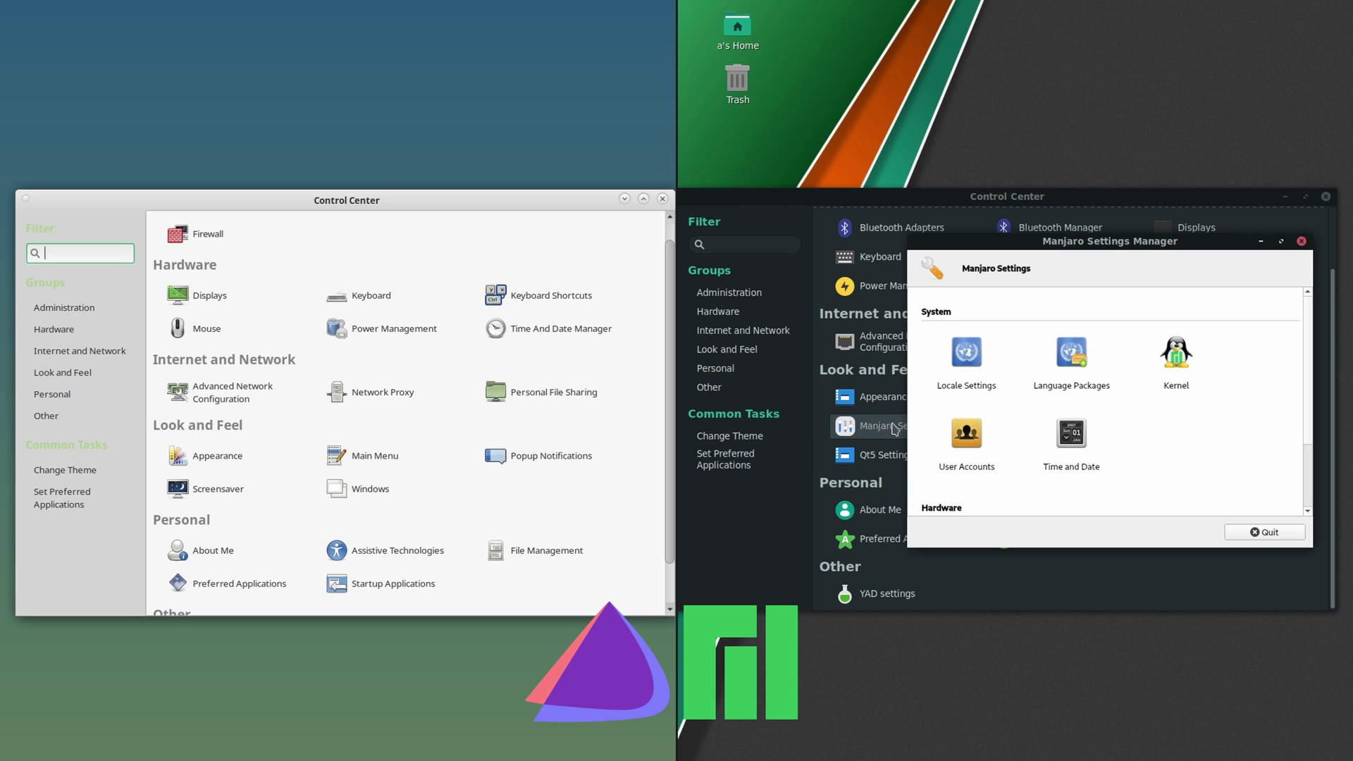
left_click(1176, 357)
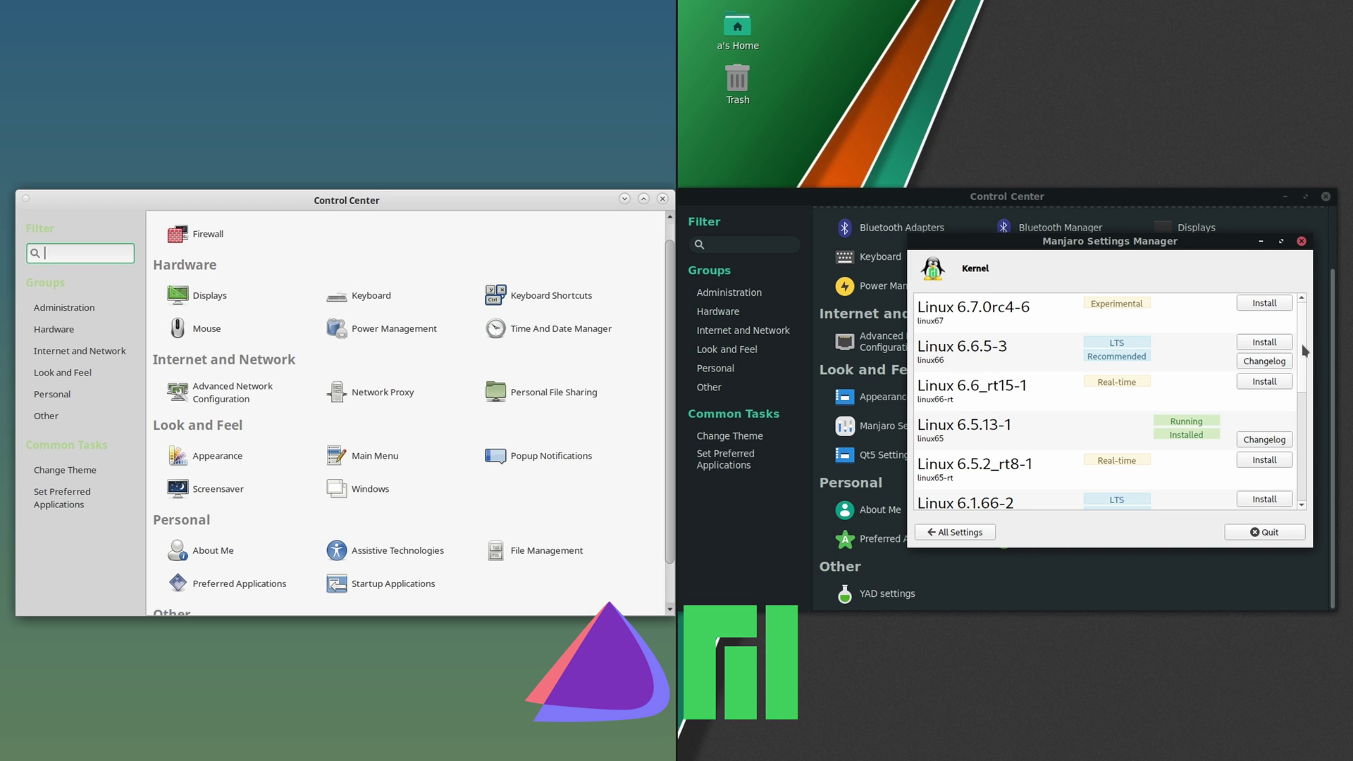
scroll(1303, 350, "down", 2)
scroll(1304, 350, "up", 2)
left_click(1275, 535)
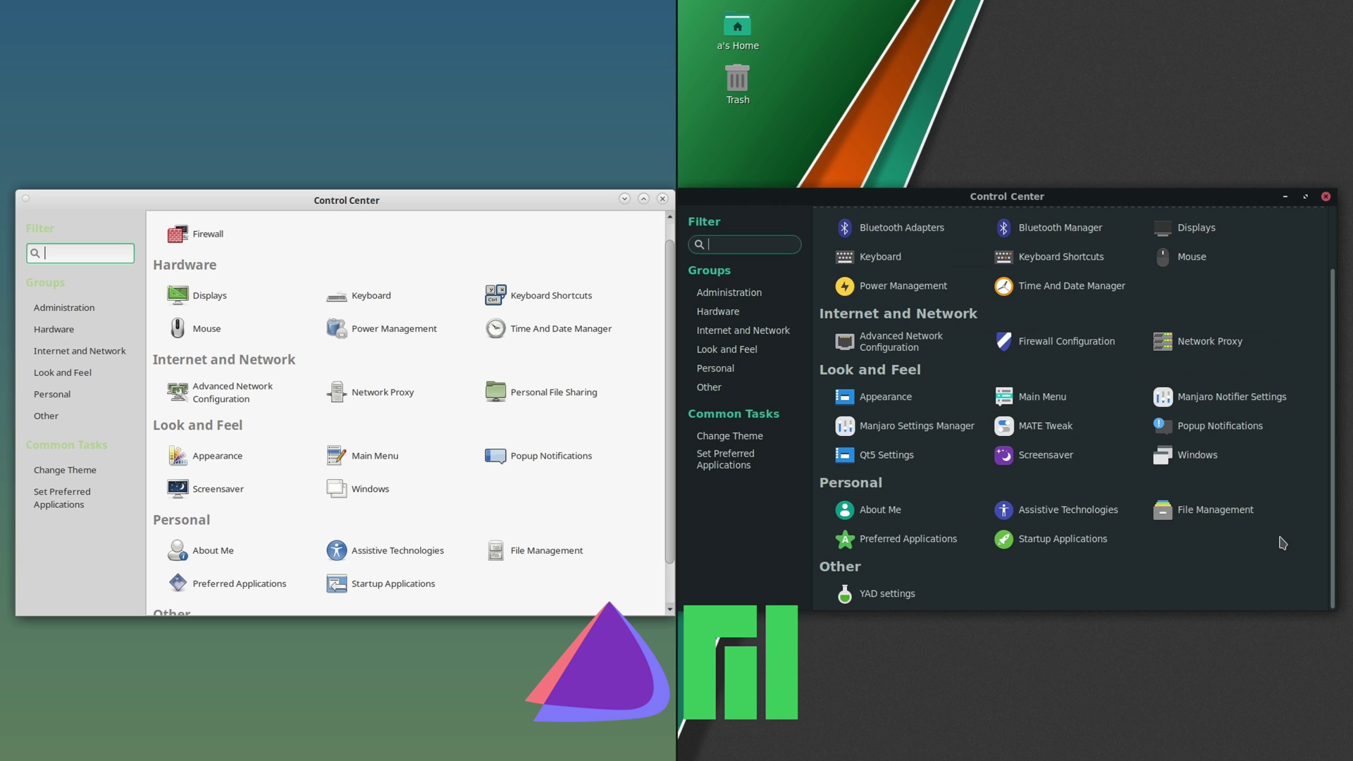
left_click(927, 429)
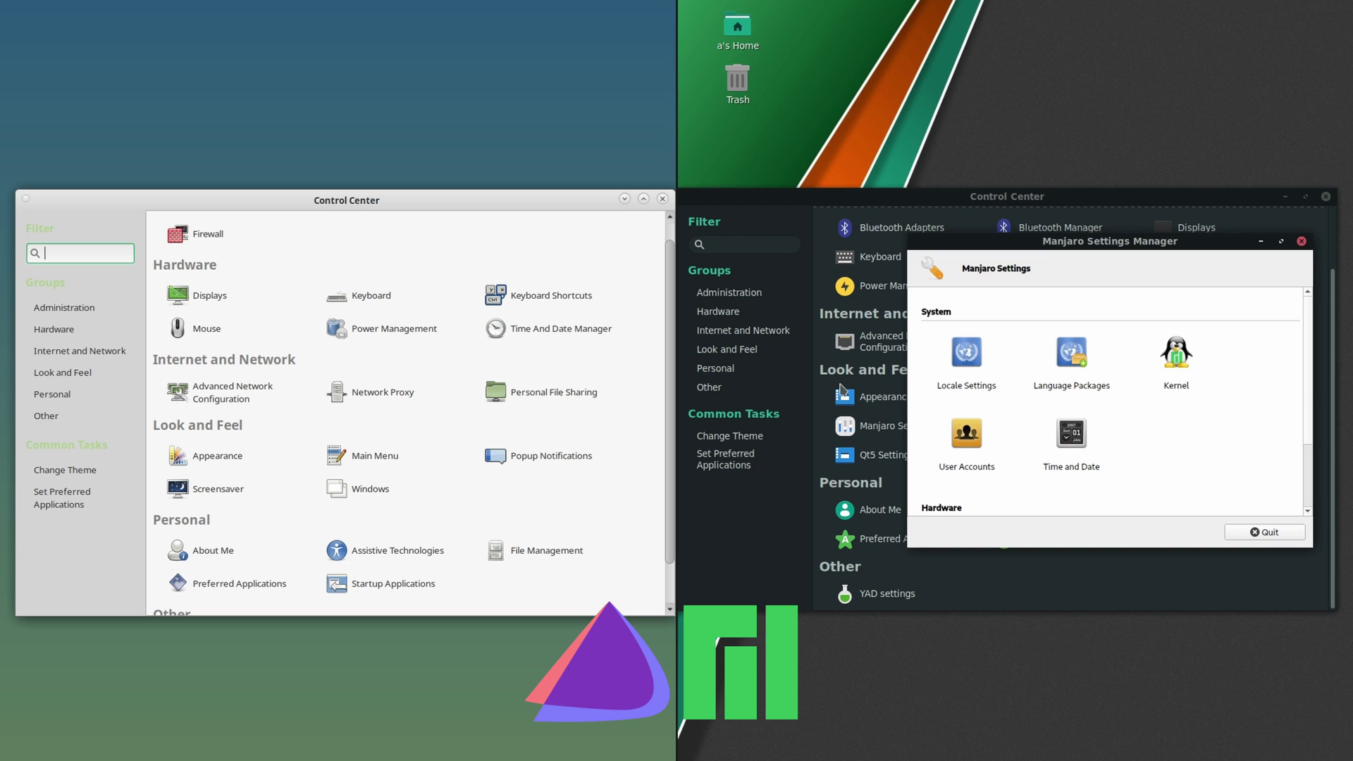
scroll(1303, 394, "down", 3)
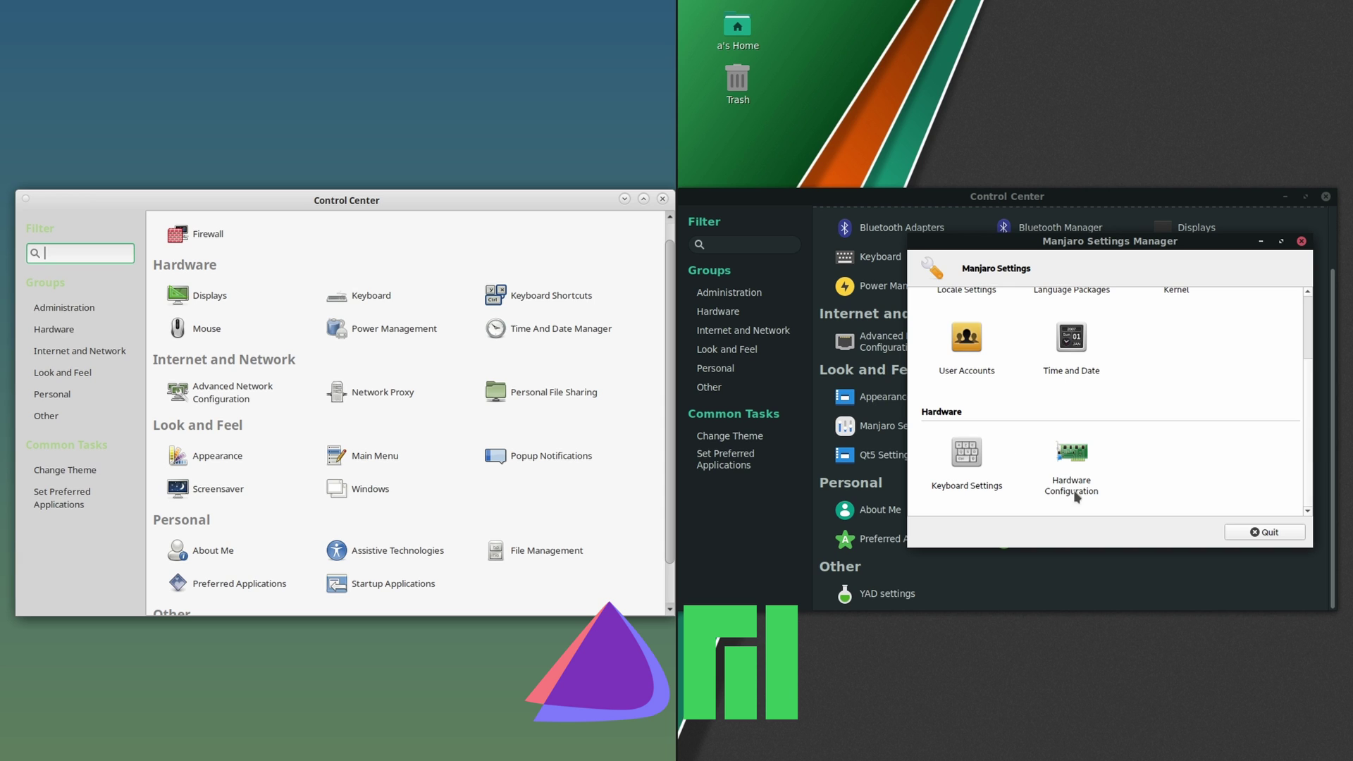
left_click(1081, 456)
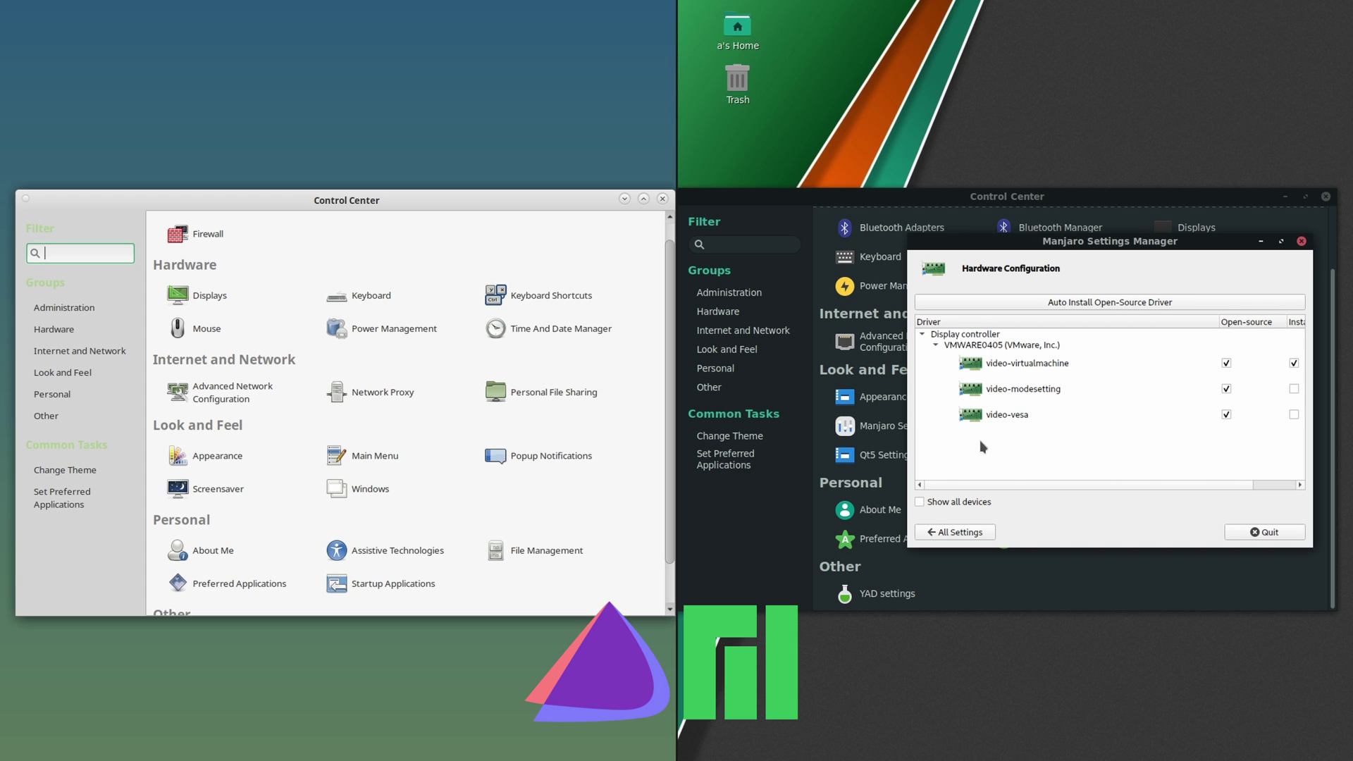
scroll(1043, 485, "right", 3)
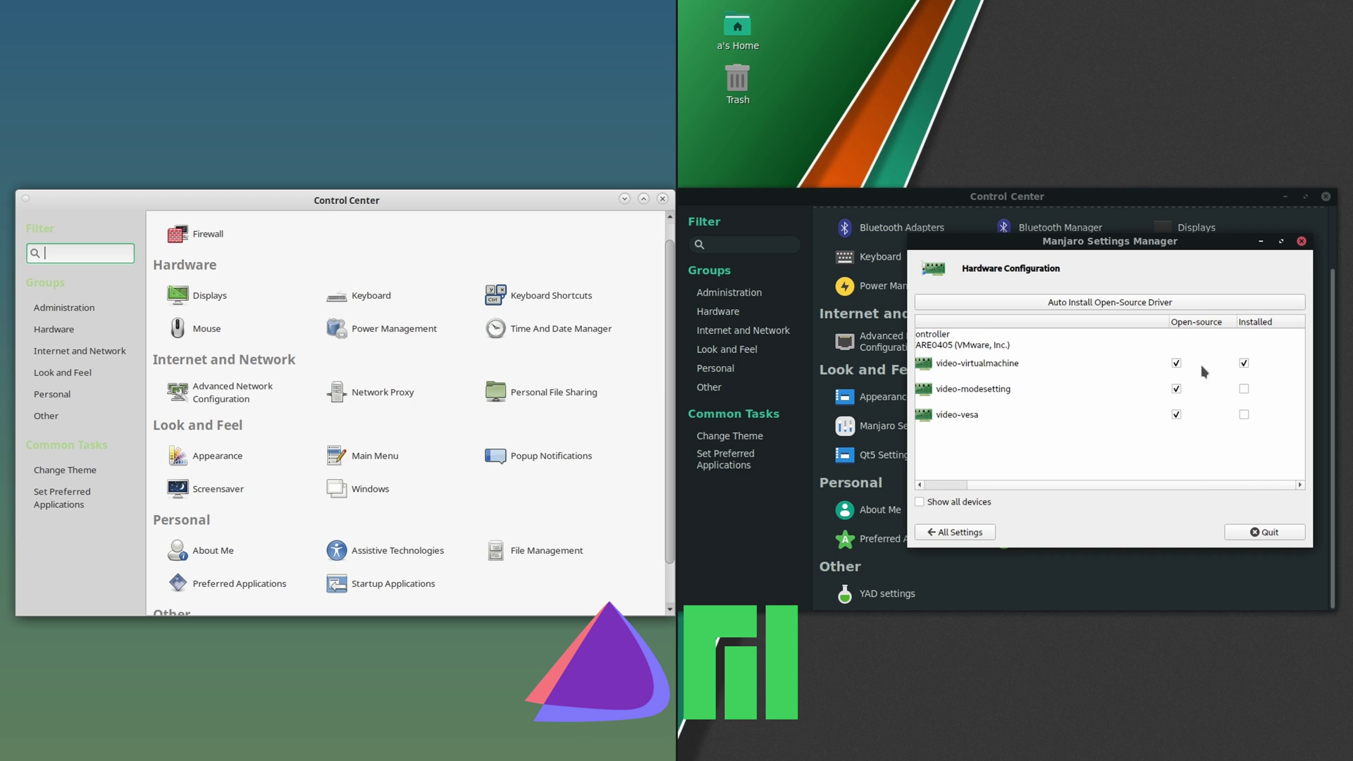
left_click_drag(1183, 485, 1026, 483)
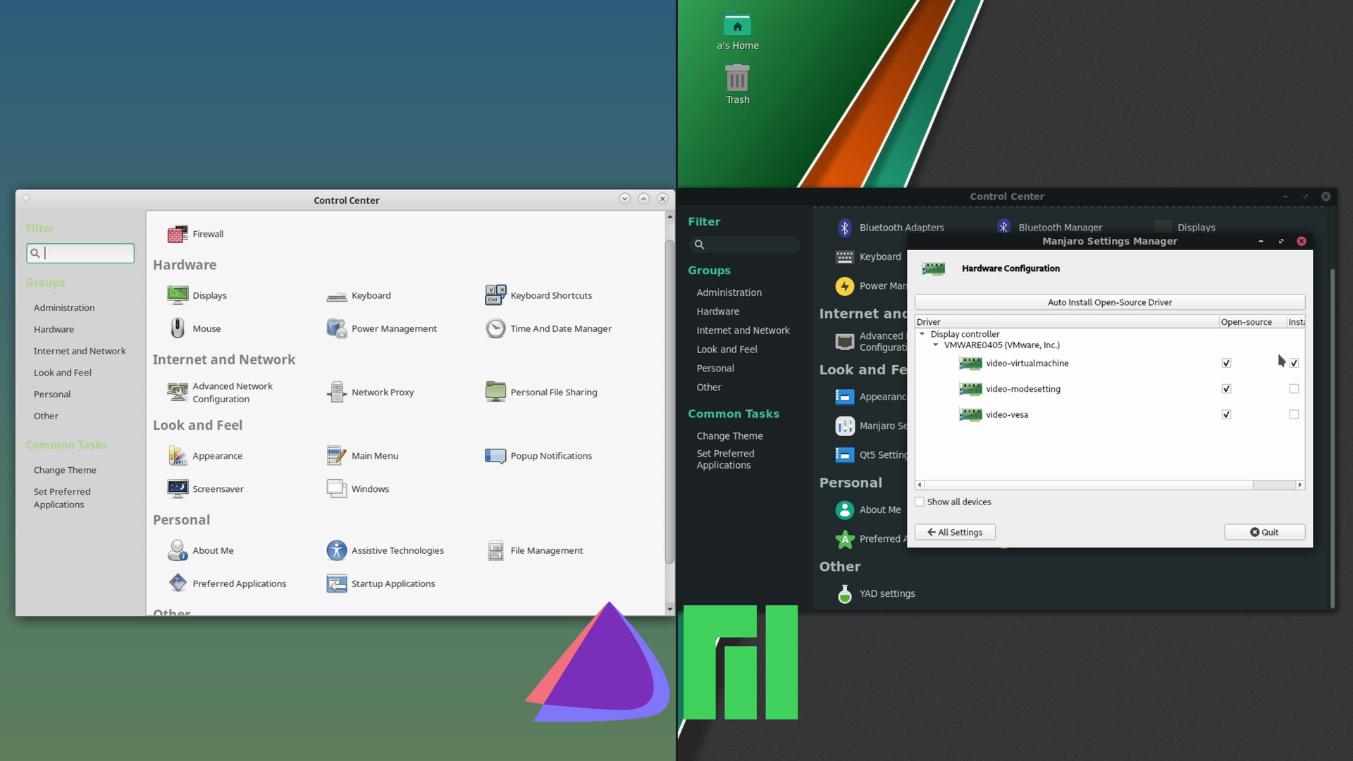
left_click_drag(1230, 483, 1270, 484)
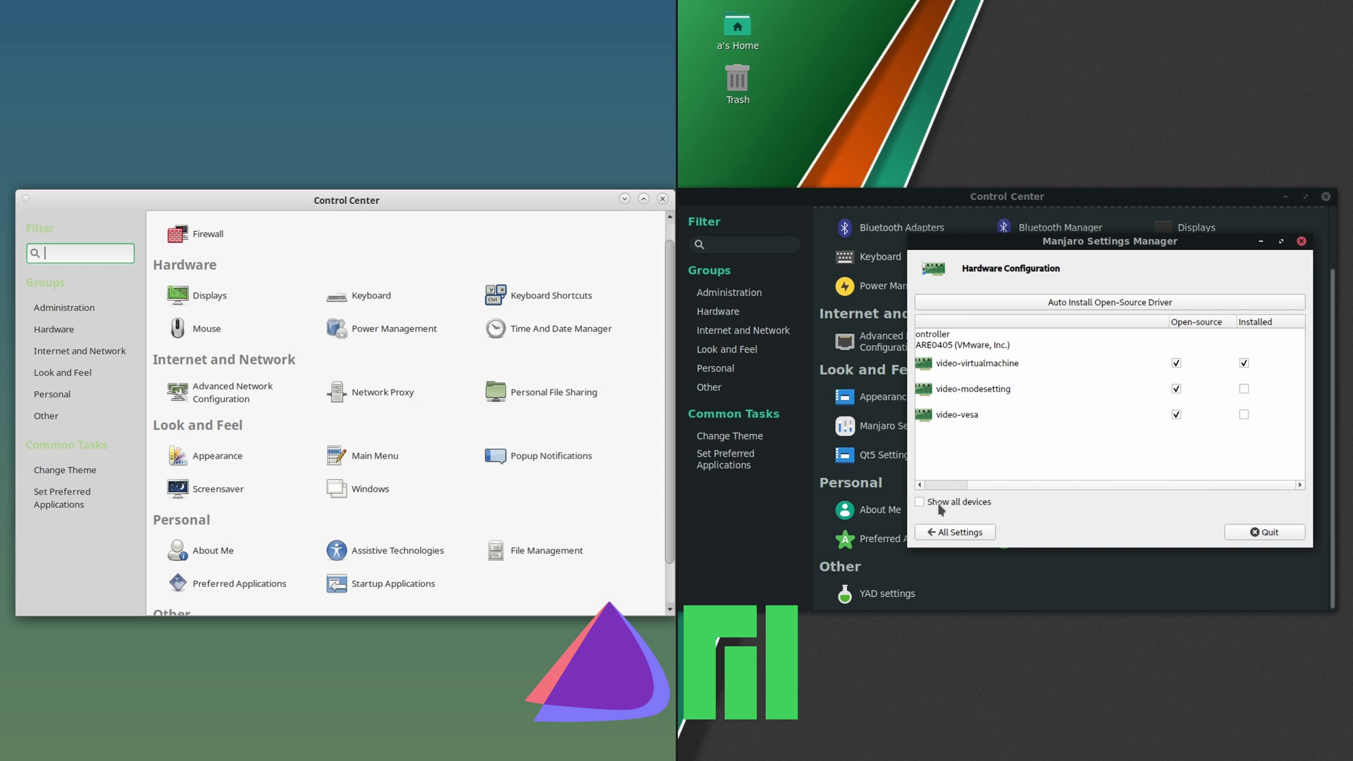
left_click(951, 486)
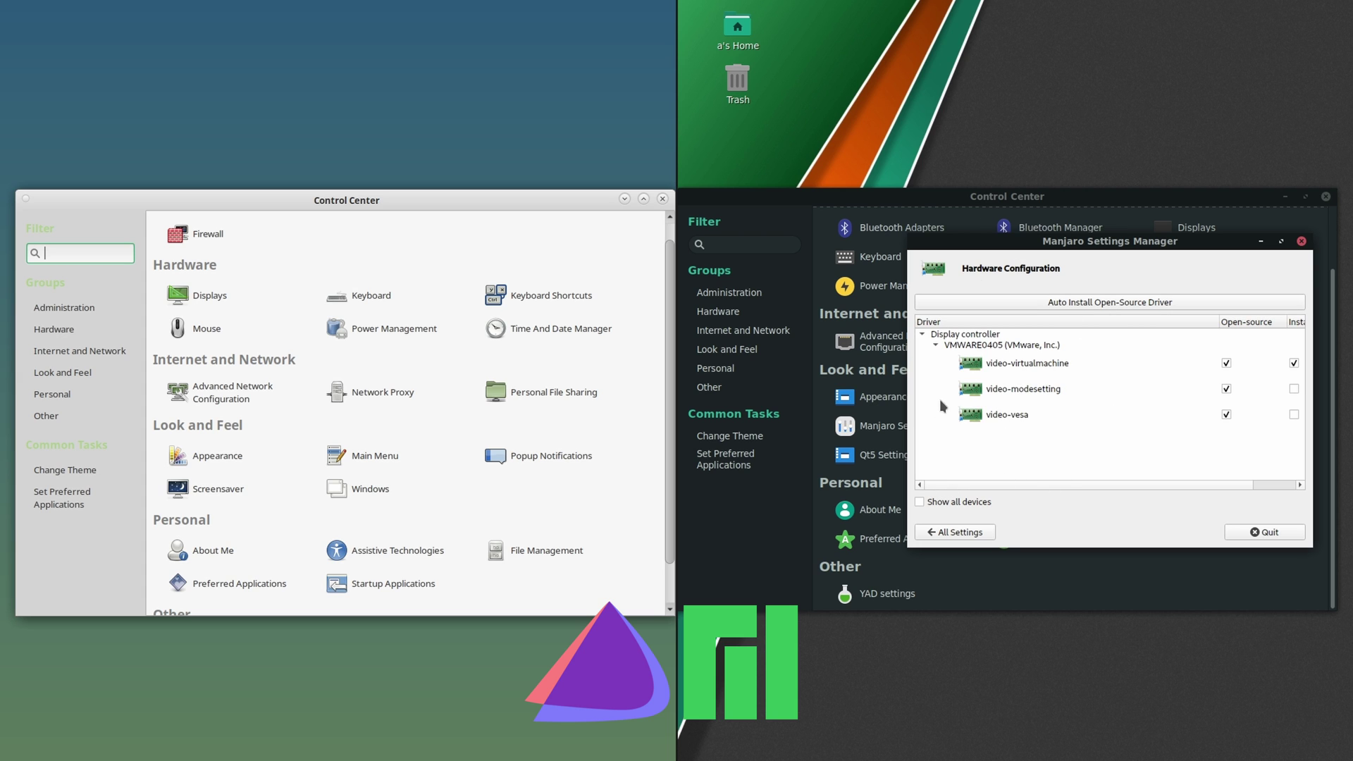
left_click(1281, 537)
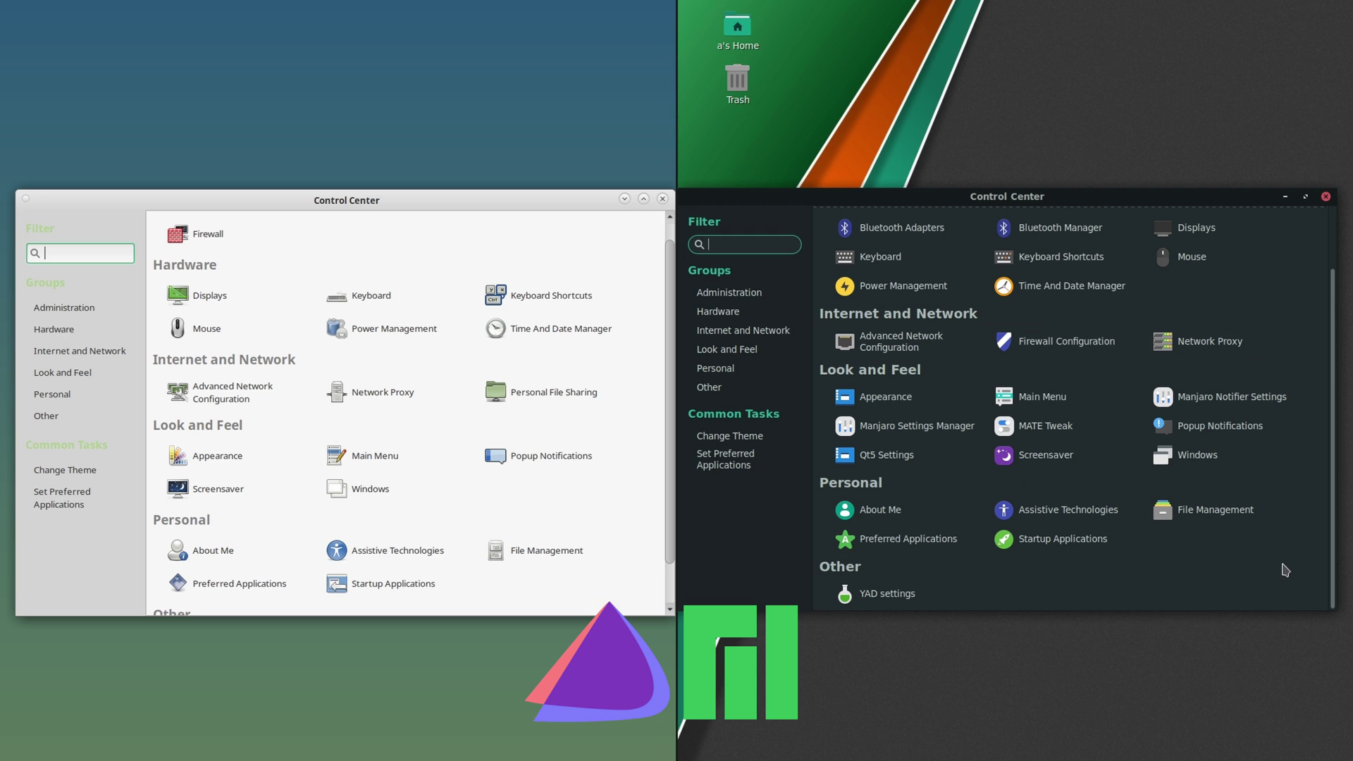
scroll(1289, 554, "up", 2)
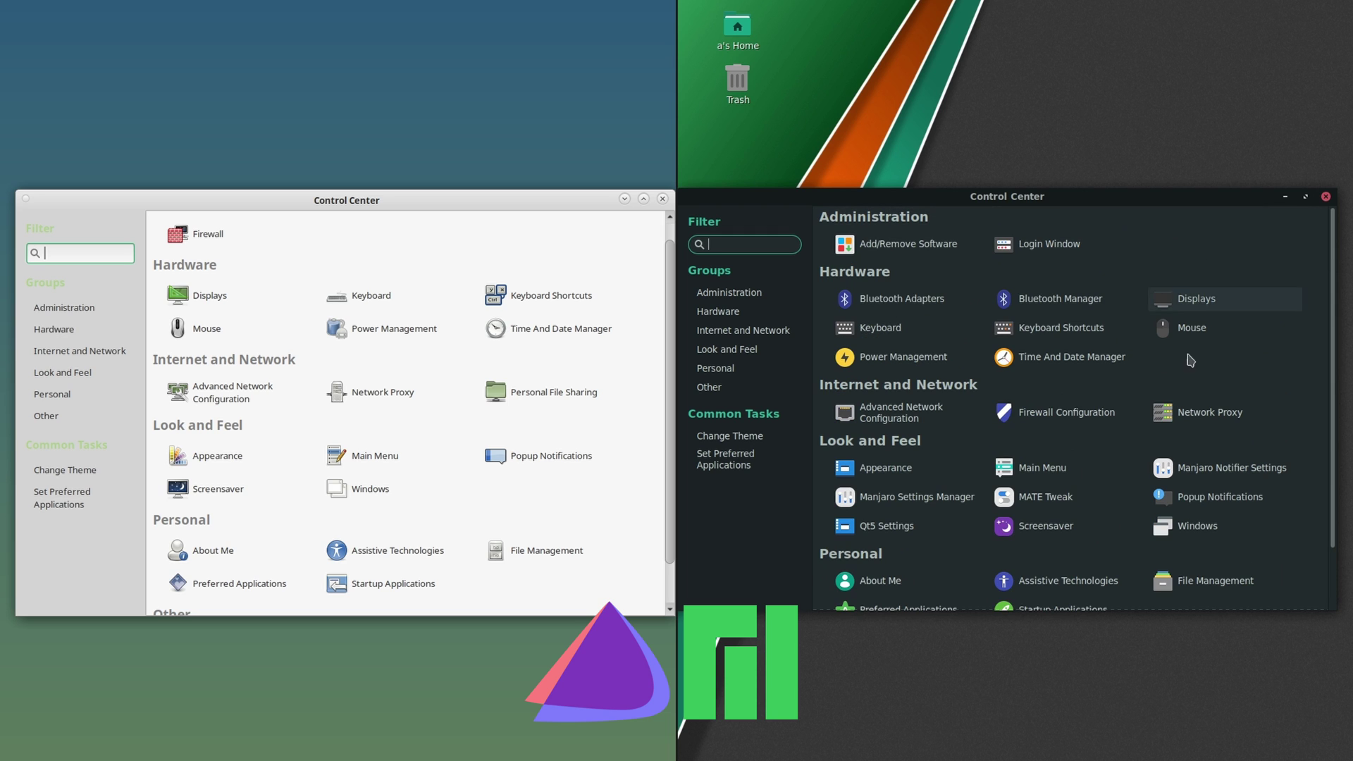
scroll(675, 535, "down", 2)
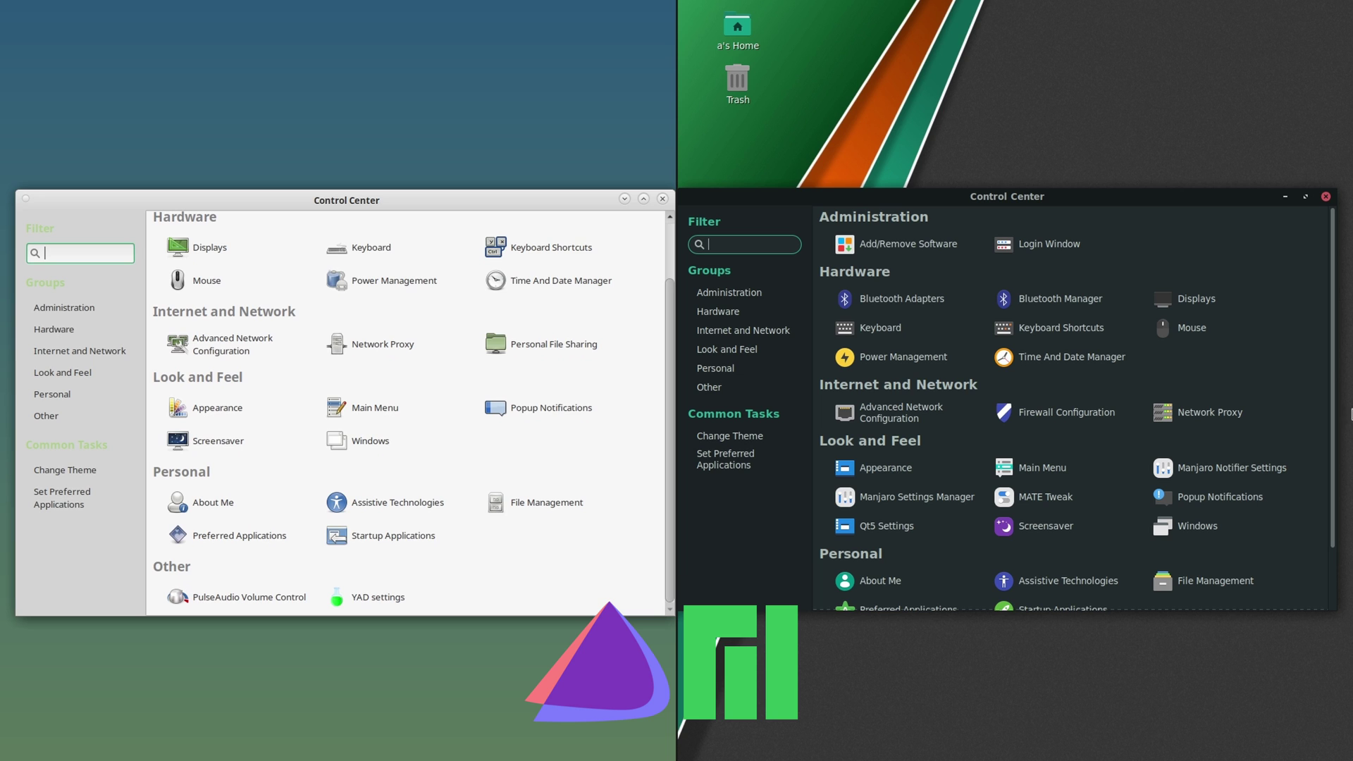
scroll(1333, 363, "down", 2)
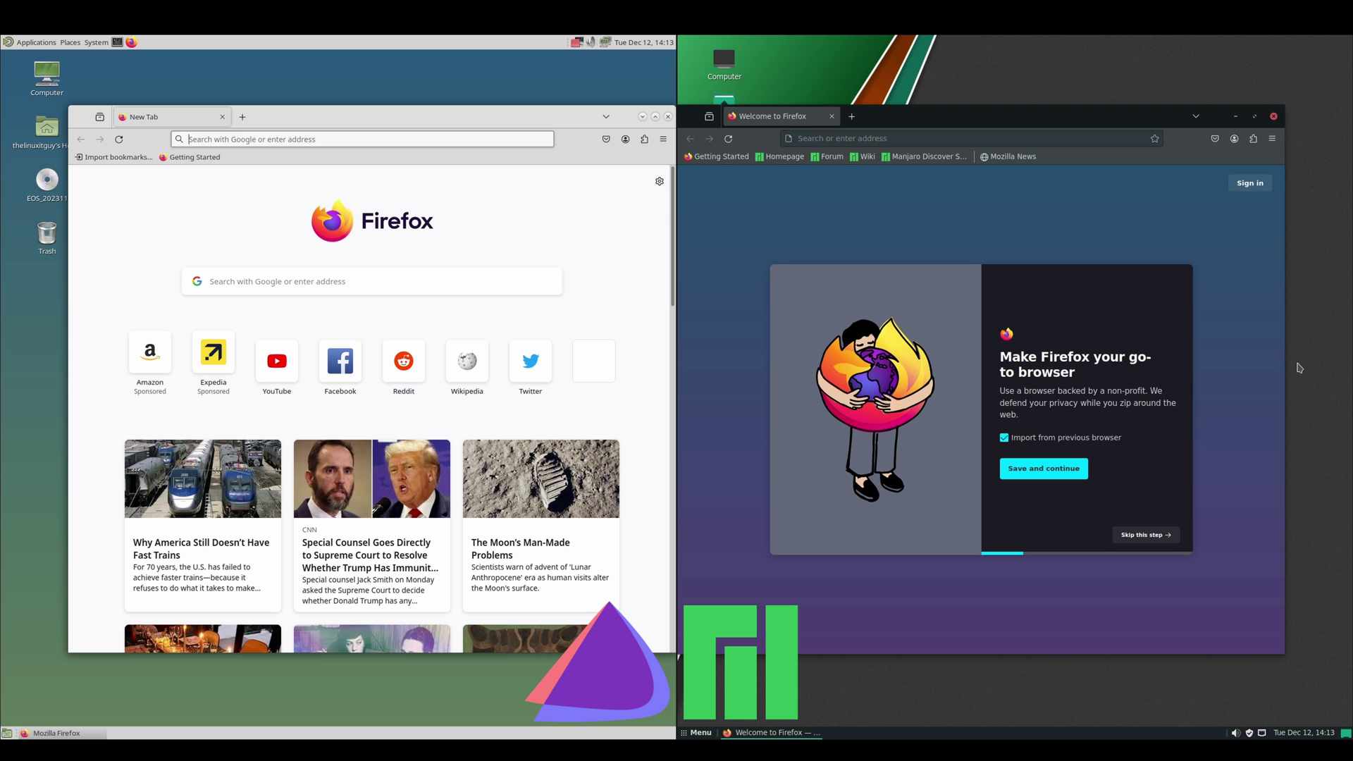
Show About Firefox in the first browser and move that window aside.
left_click(1272, 140)
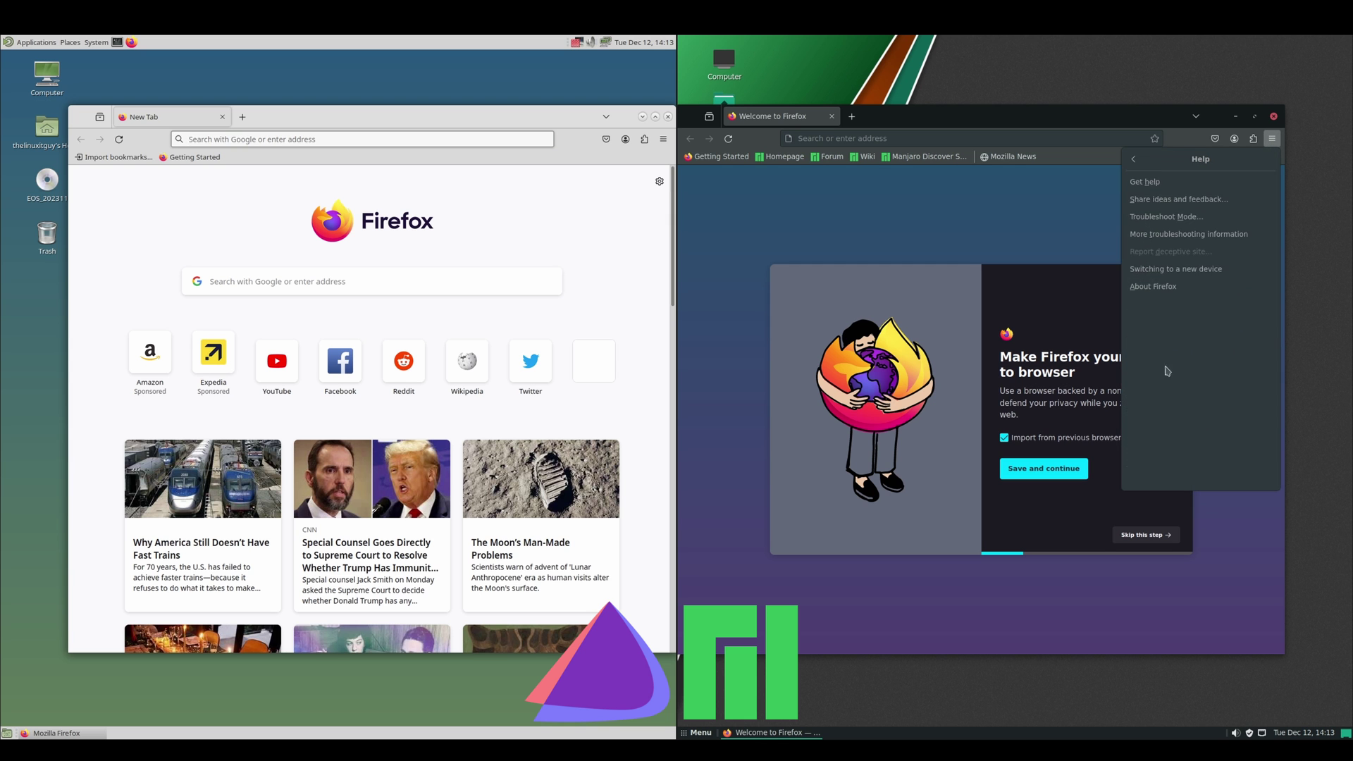
left_click(1161, 286)
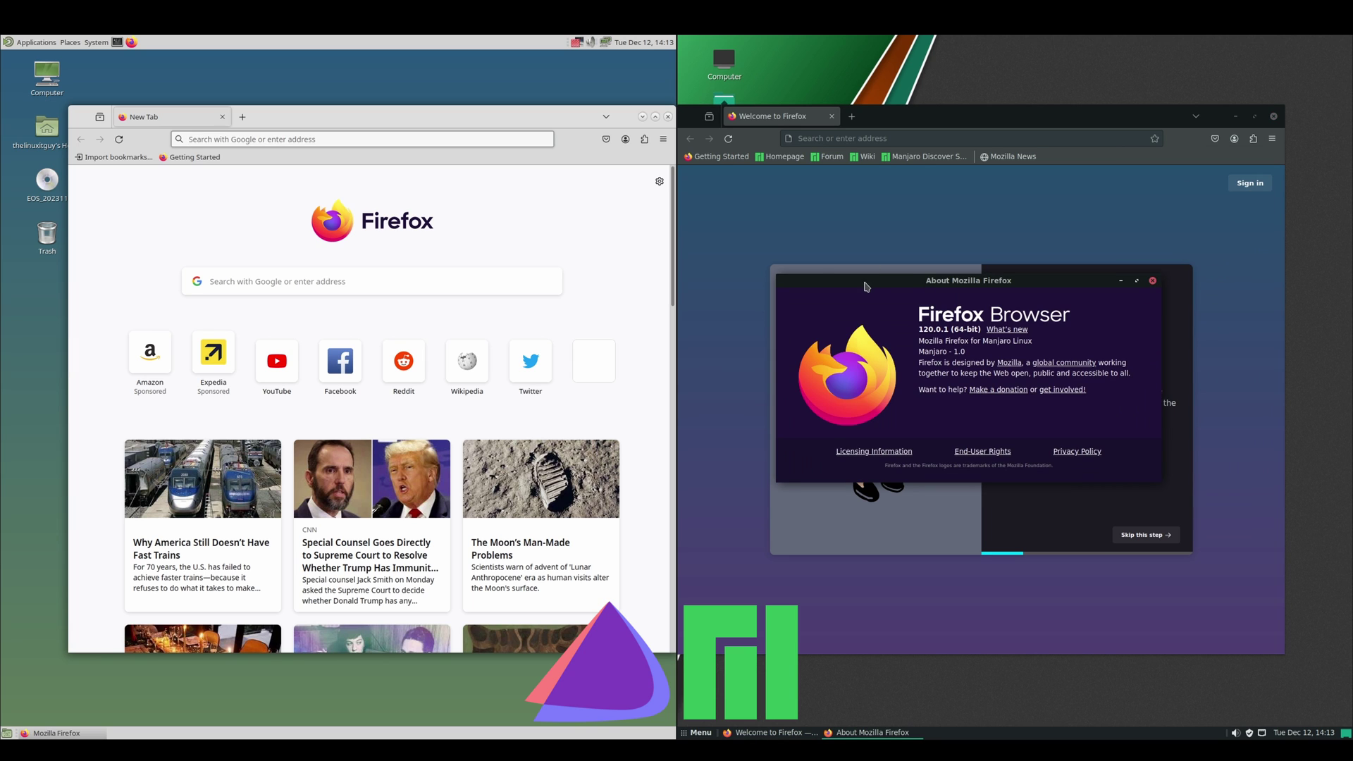
left_click_drag(858, 285, 760, 265)
Show About Firefox via Help in the other browser, confirming 120.0.1, and move it right.
left_click(663, 139)
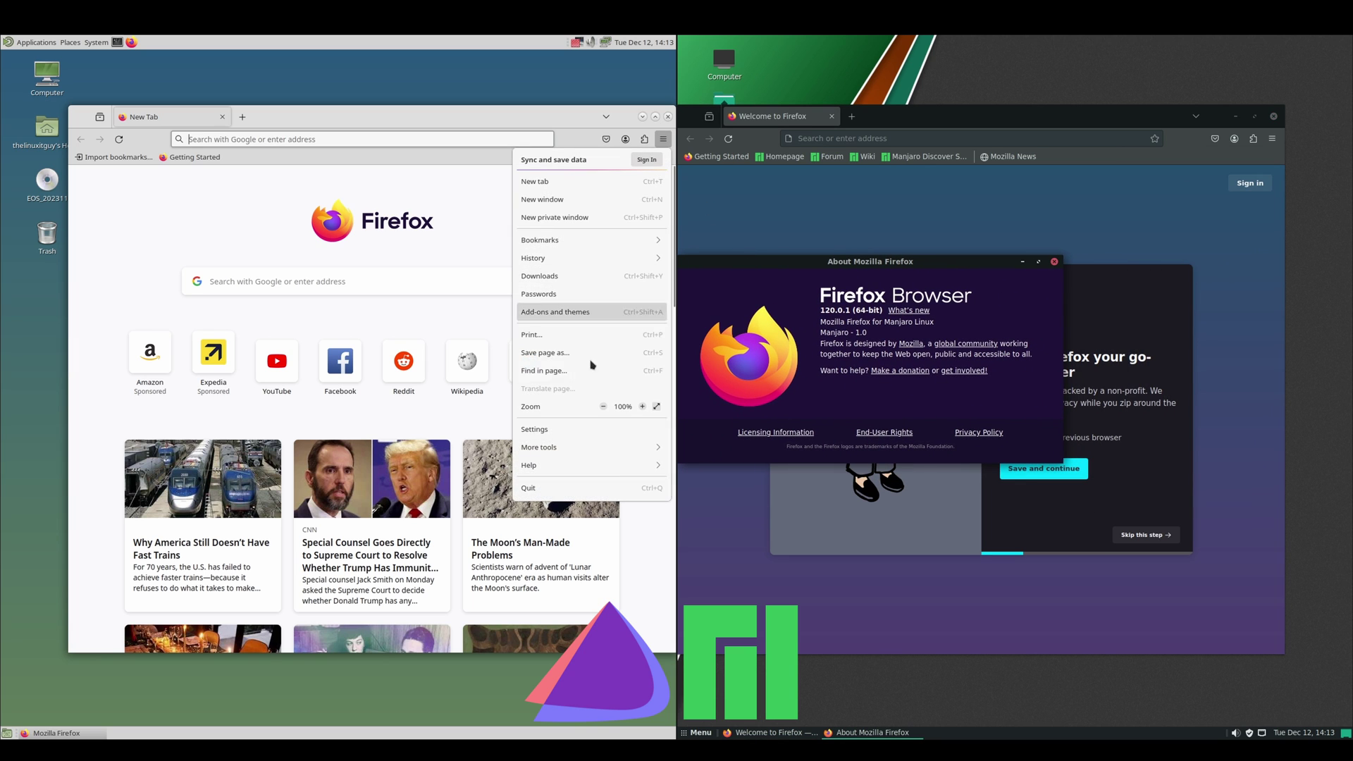
left_click(592, 465)
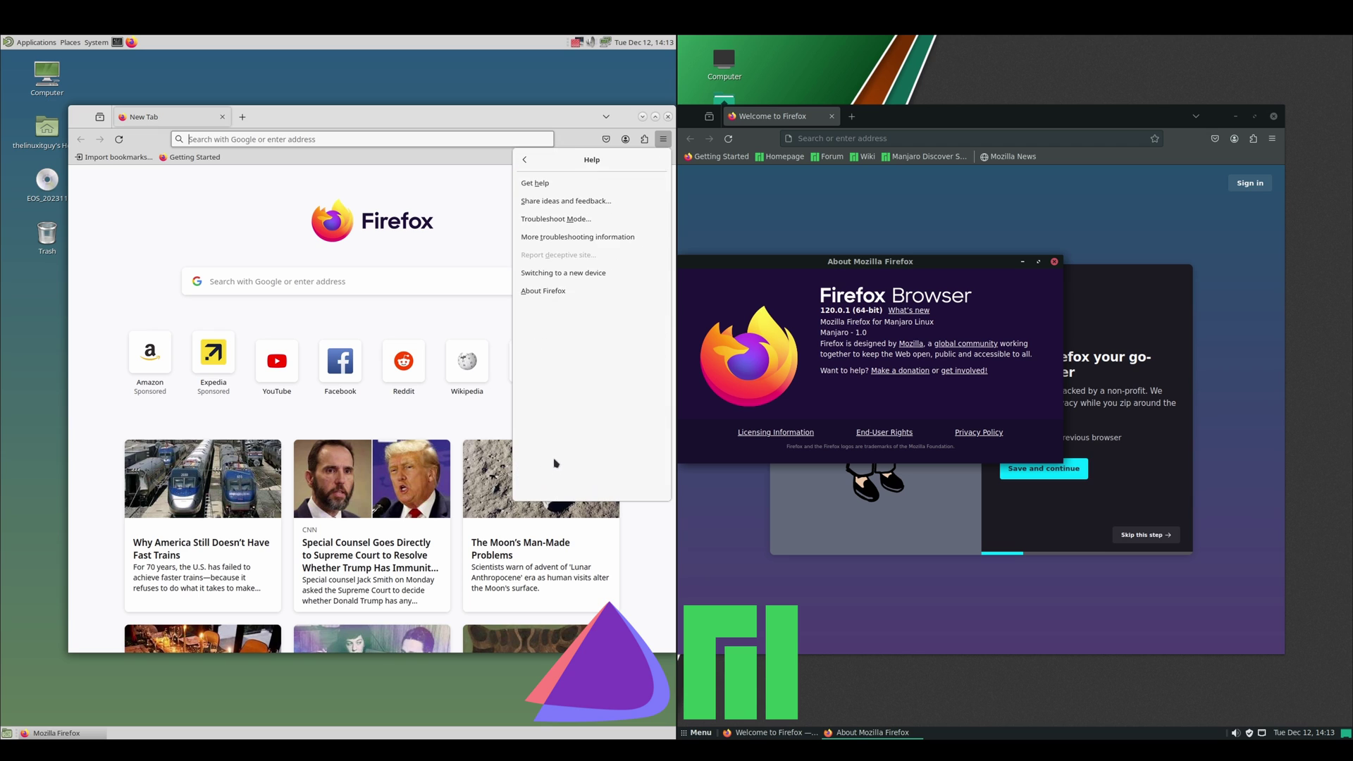
left_click(579, 292)
left_click_drag(454, 281, 581, 271)
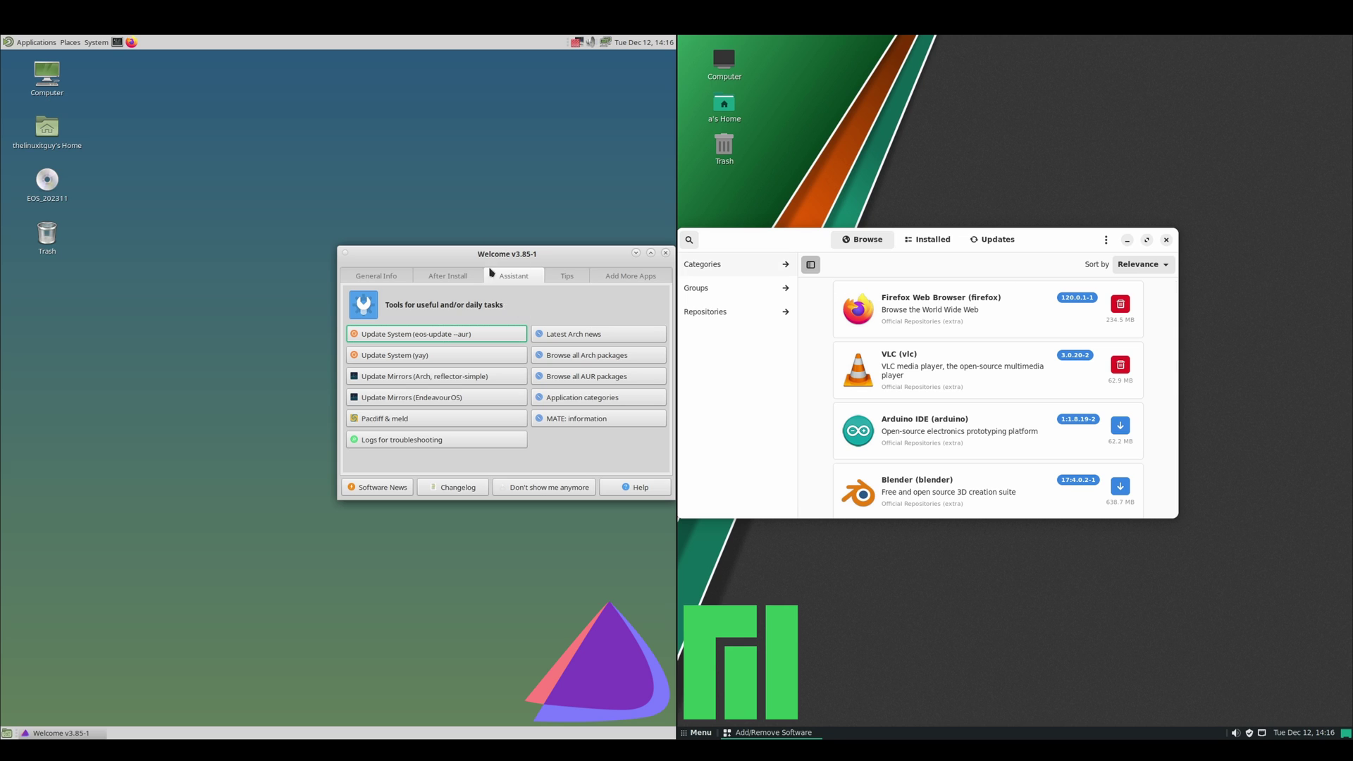
Open the Arch Linux package search from Welcome and search the keyword obs.
left_click(564, 356)
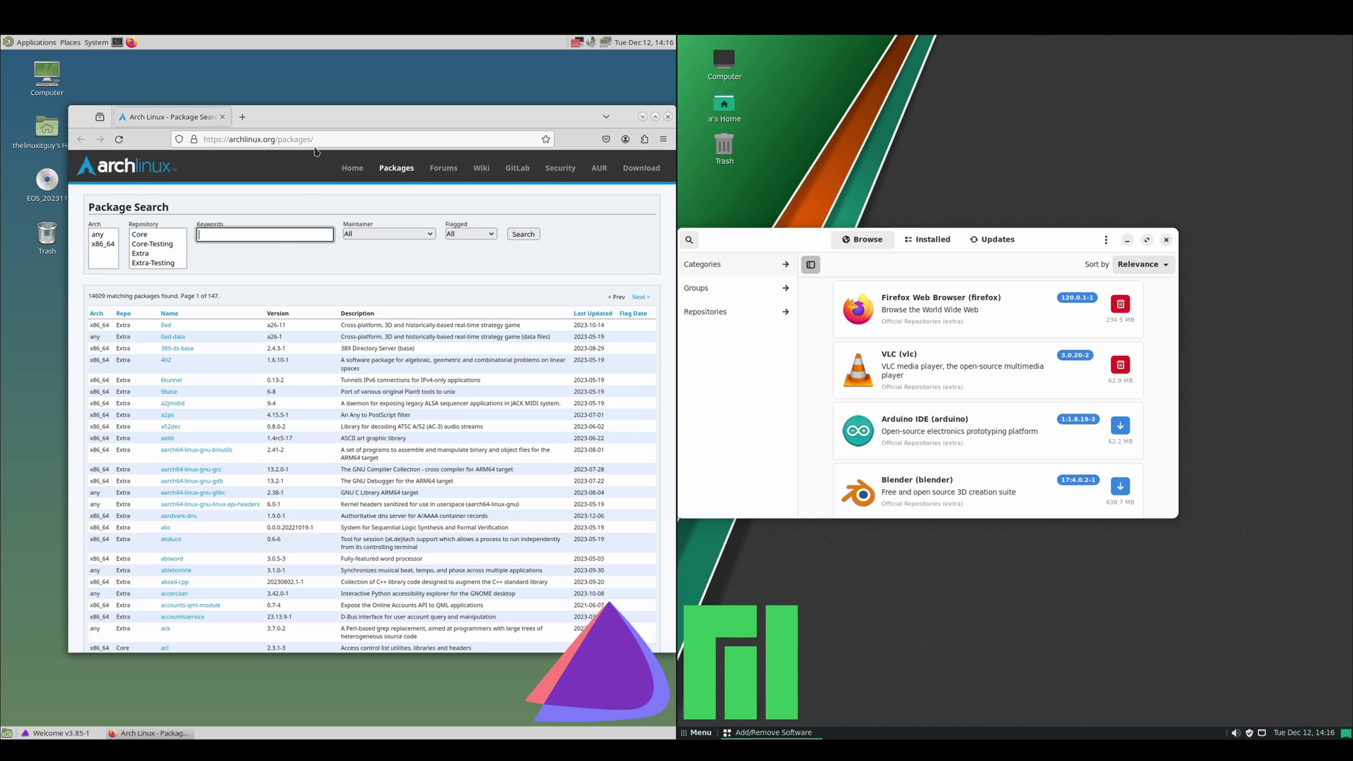
left_click(264, 234)
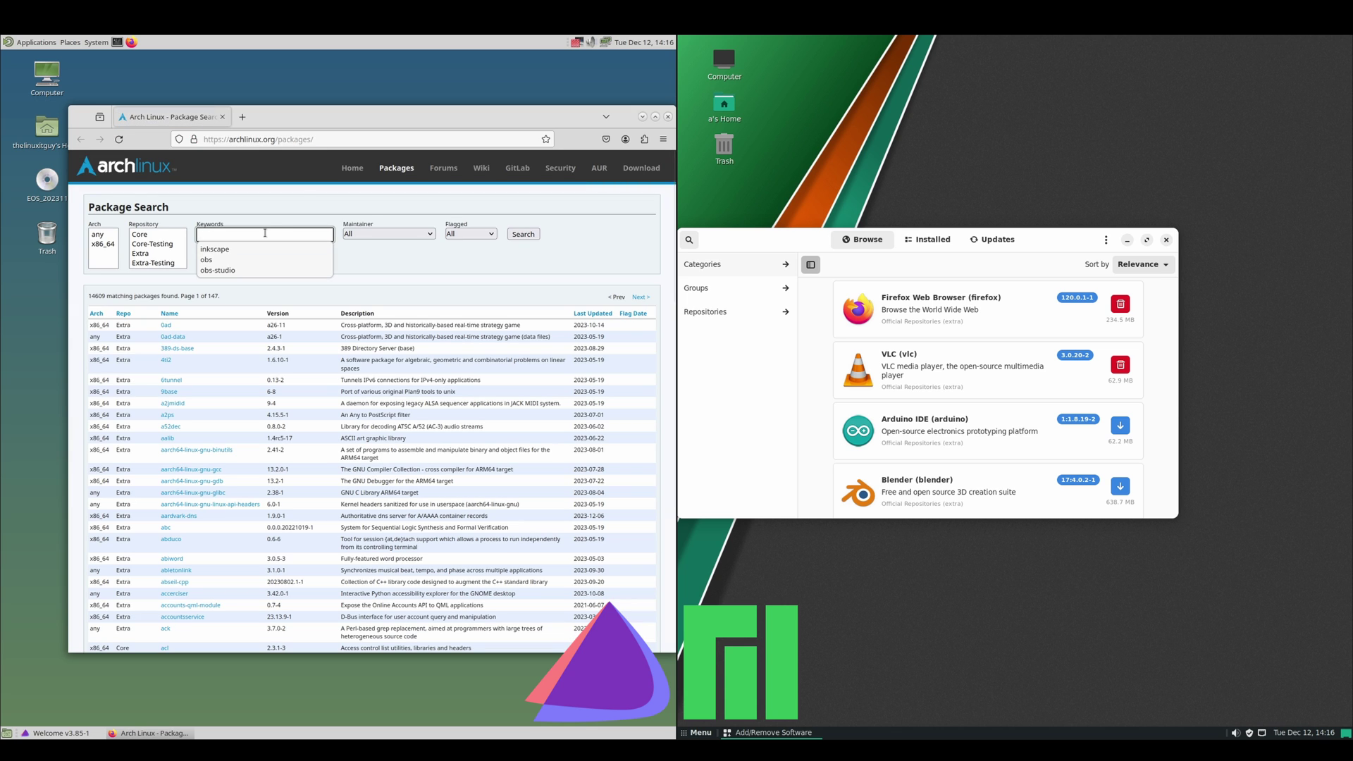
type("obs")
key("Return")
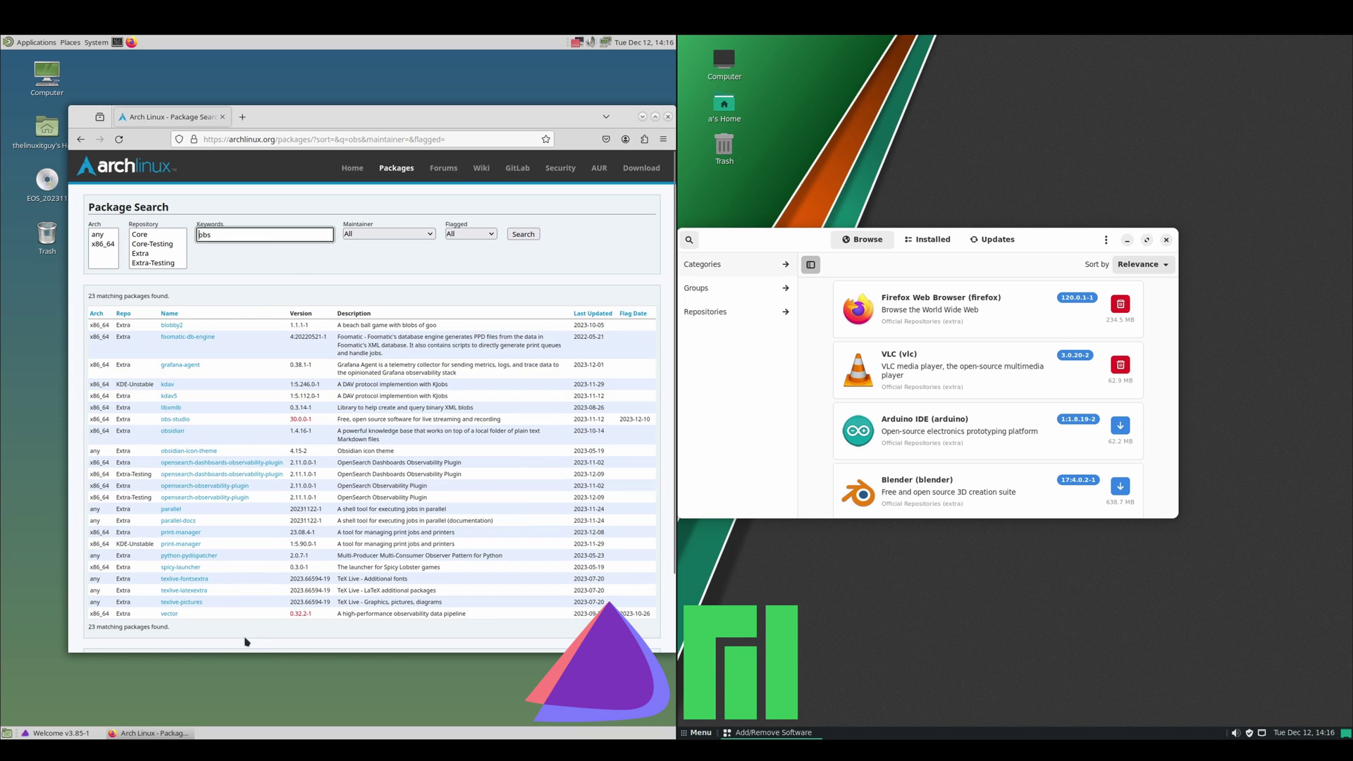
Refine the search to obs-studio and highlight the package name in the 30.0.0-1 result.
left_click(252, 234)
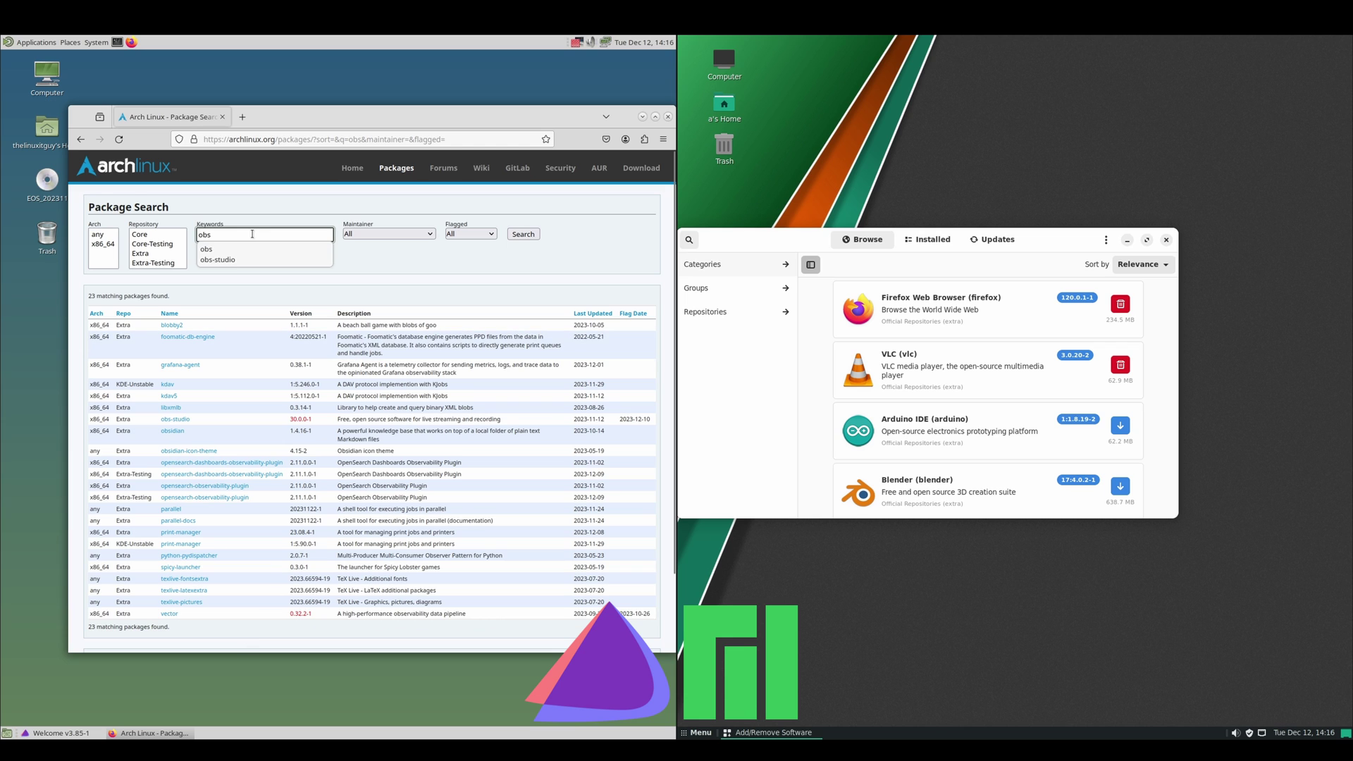
type("-stu")
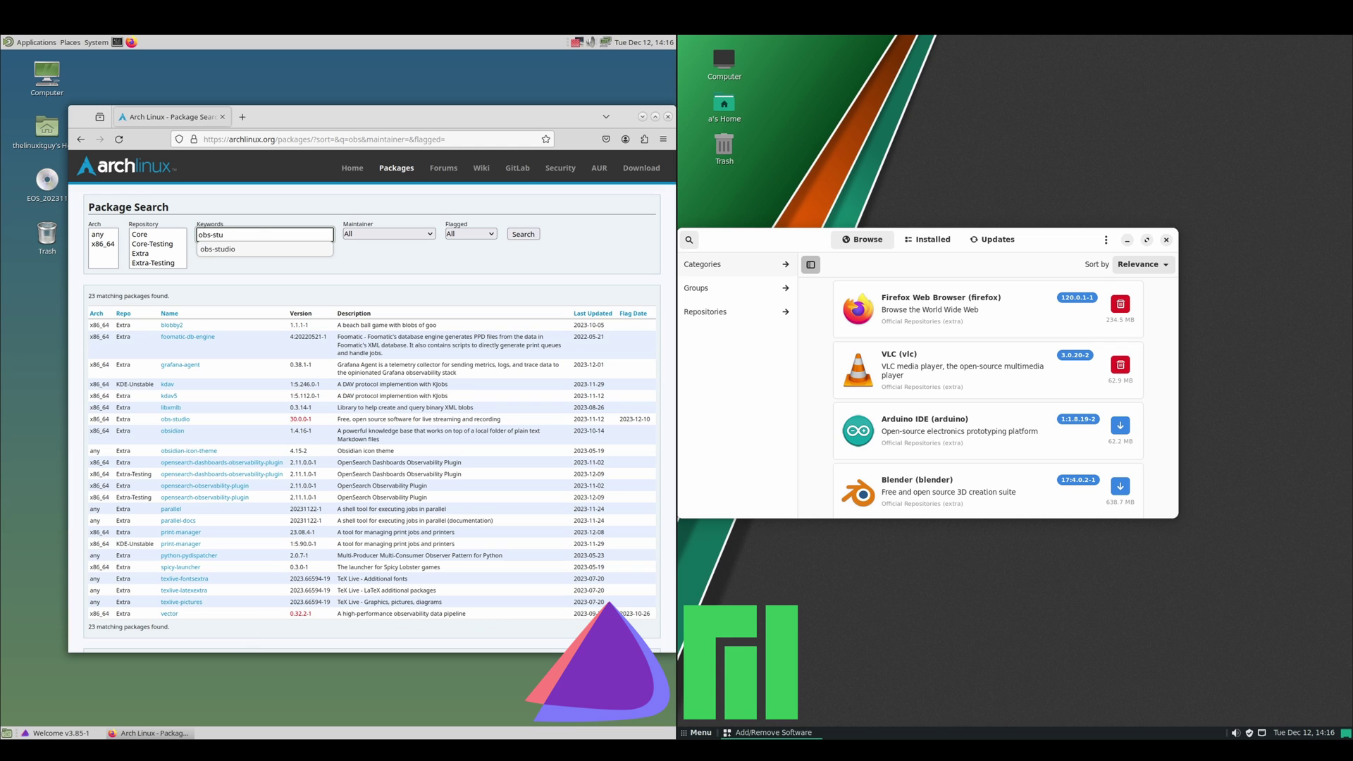
type("dio")
key("Return")
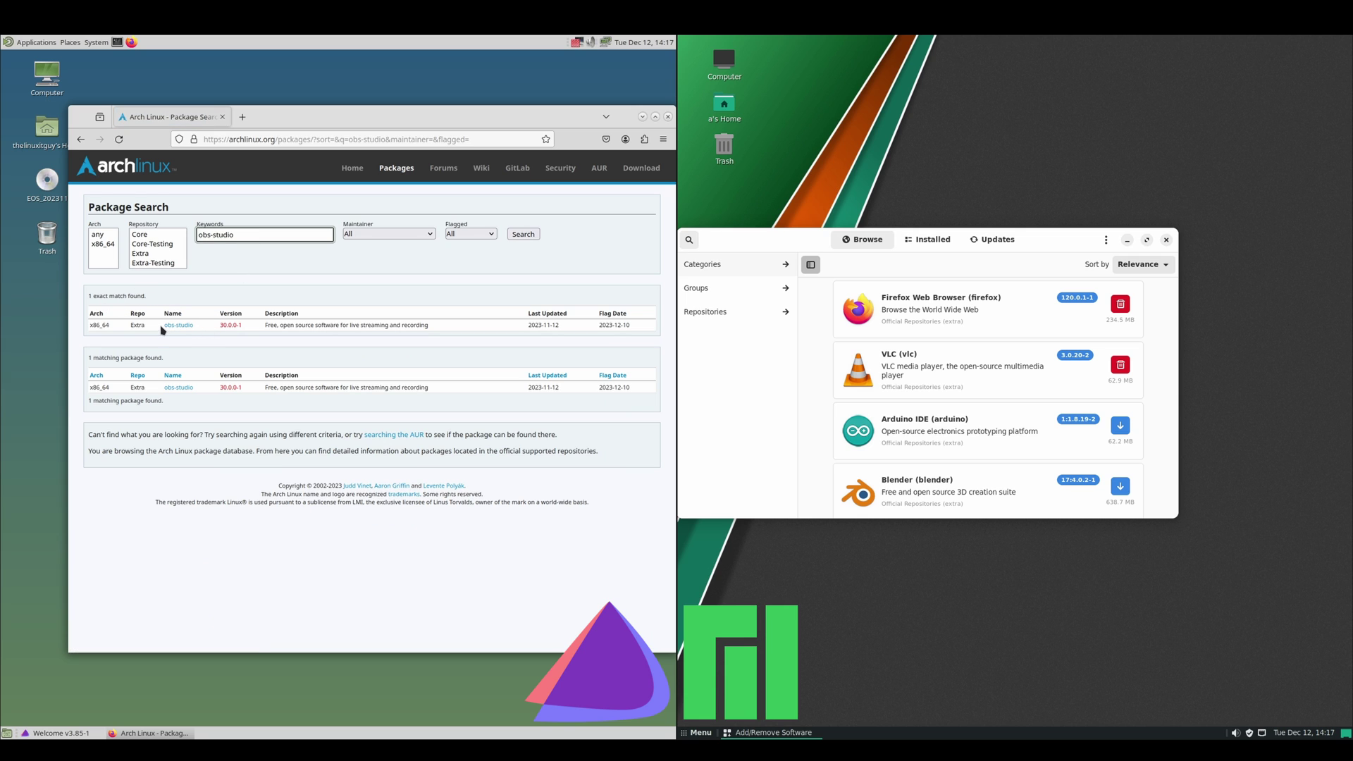
left_click_drag(162, 329, 198, 328)
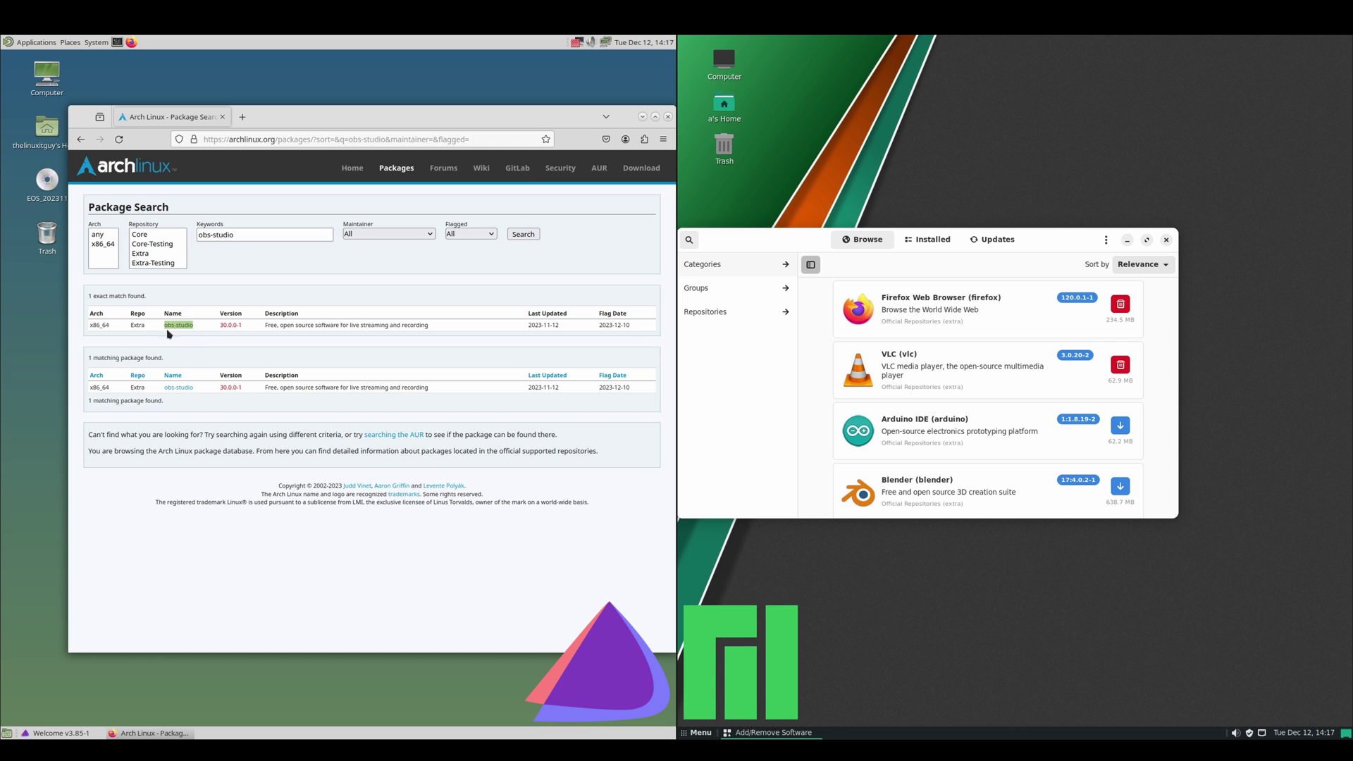
left_click(227, 326)
Search Pamac for obs and open the OBS Studio (obs-studio) 30.0.0-1 details page.
left_click(690, 241)
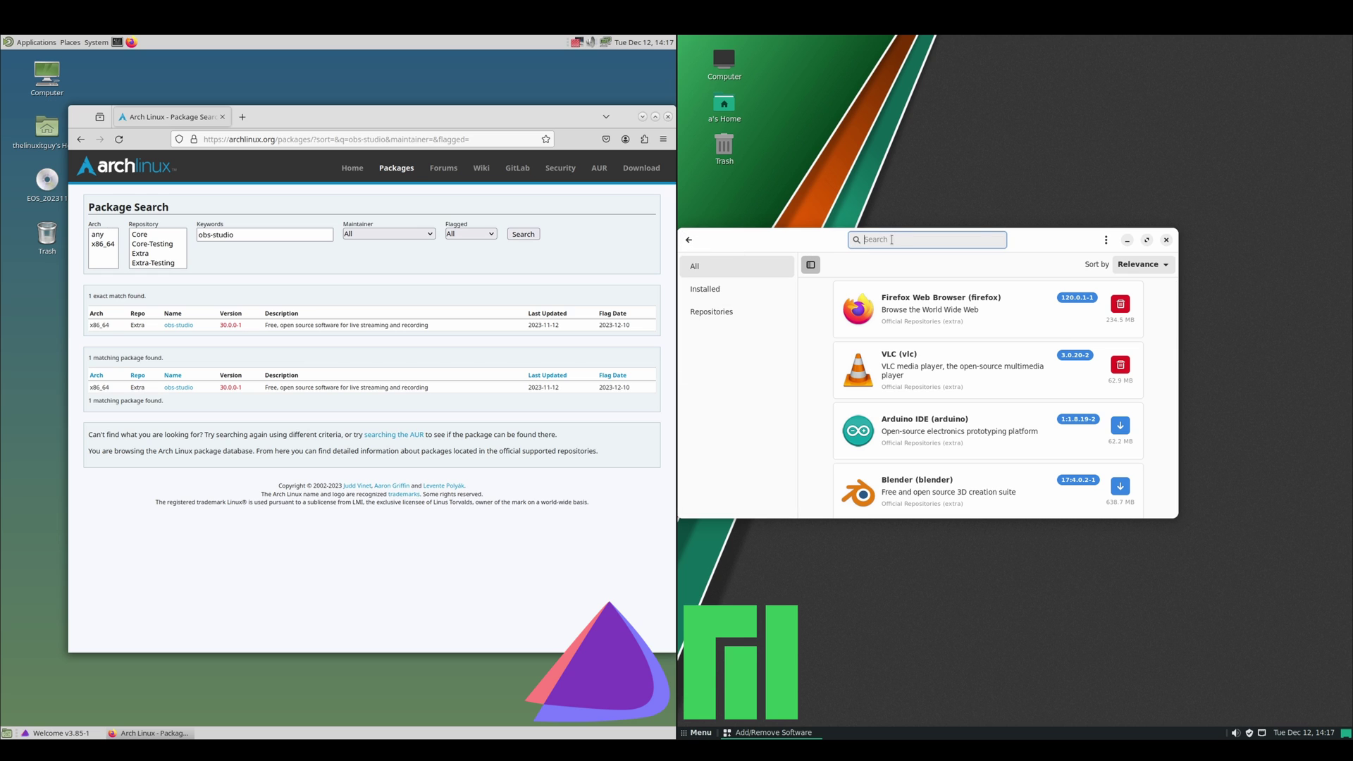
type("obs")
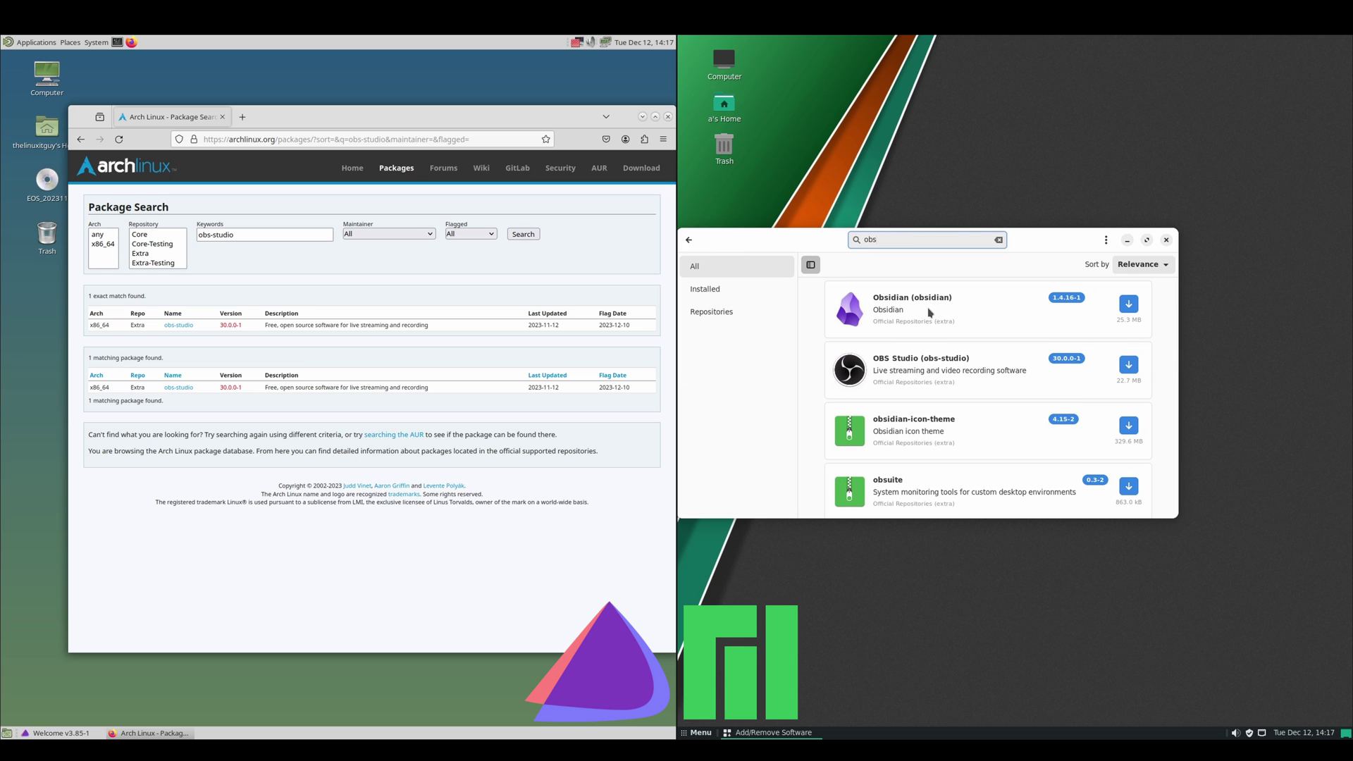
left_click(896, 373)
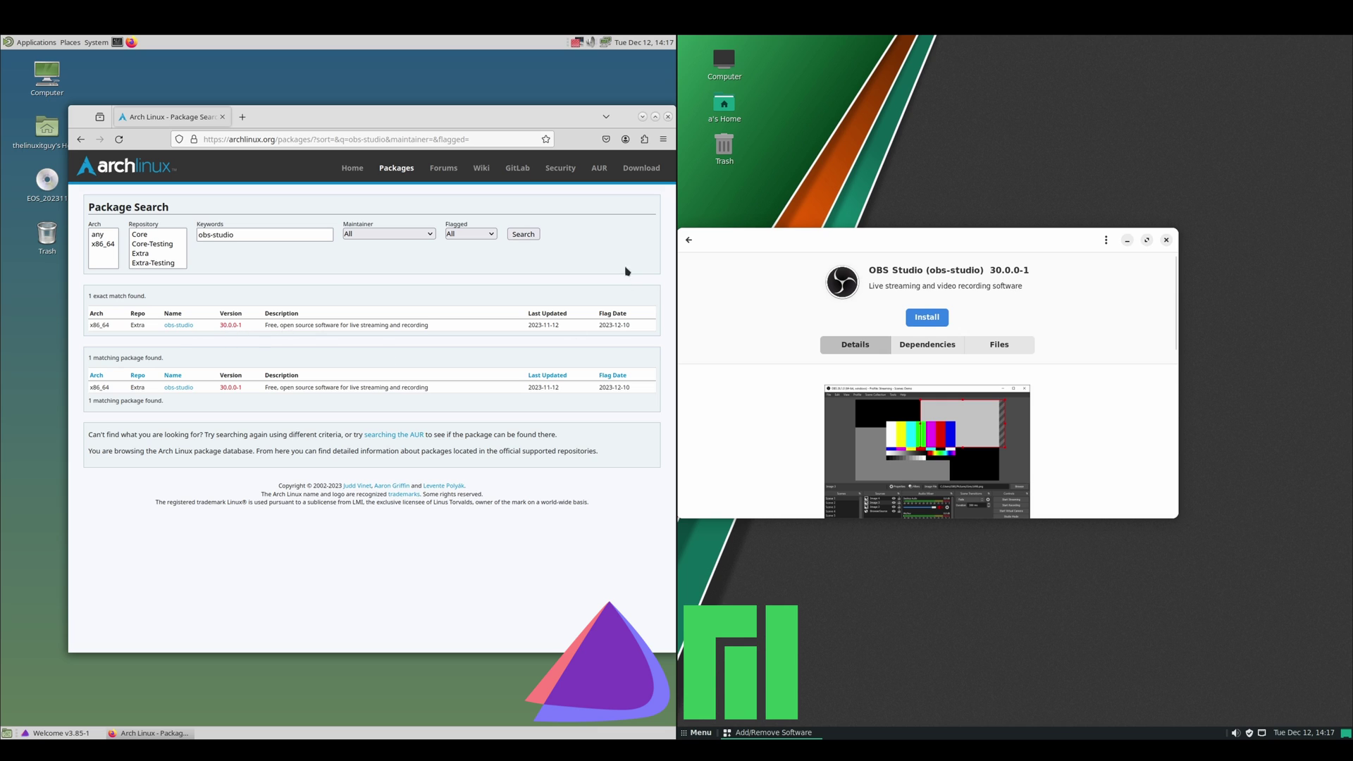
Install obs-studio on EndeavourOS with sudo pacman -S in a new MATE Terminal, confirming with Y.
left_click(643, 118)
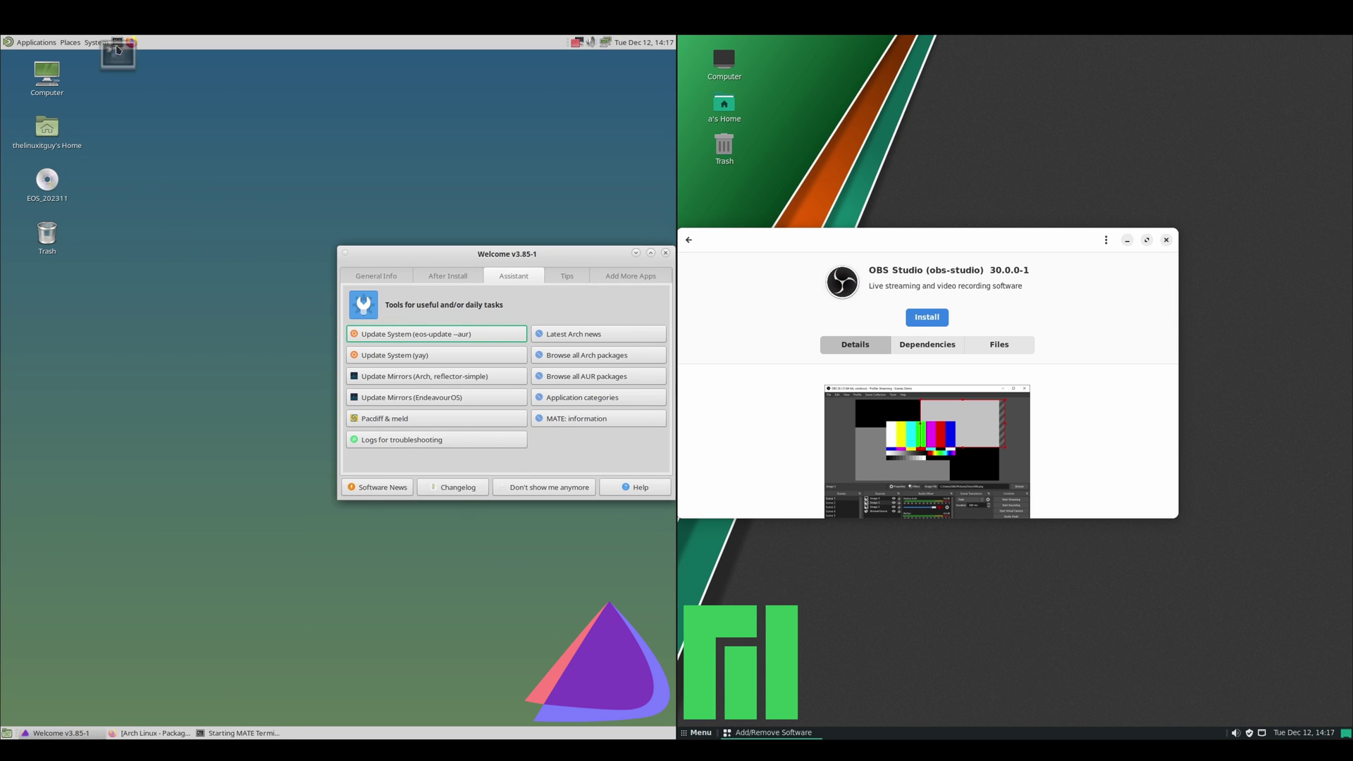
left_click(117, 44)
left_click_drag(409, 257, 573, 245)
type("htop")
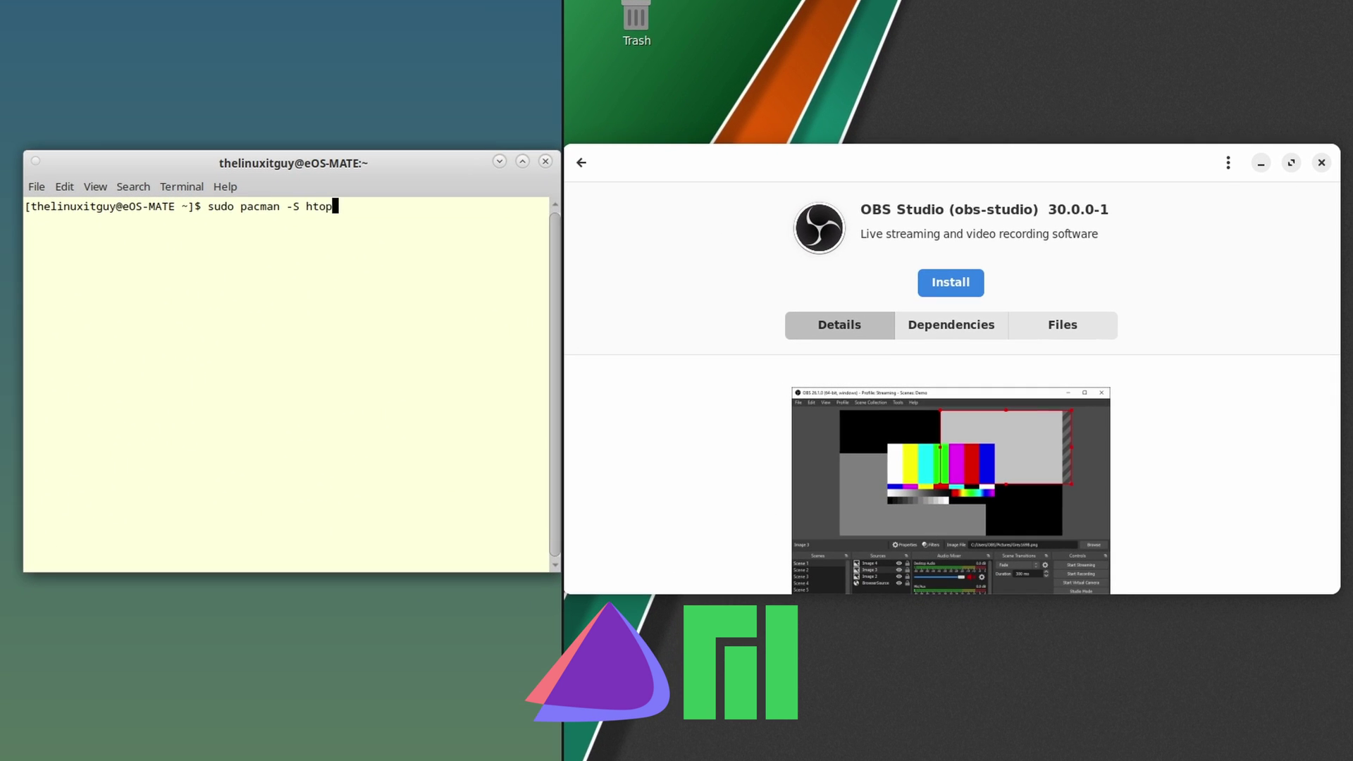
key("BackSpace")
key("BackSpace")
key("BackSpace")
key("BackSpace")
type("obs-studio")
key("Return")
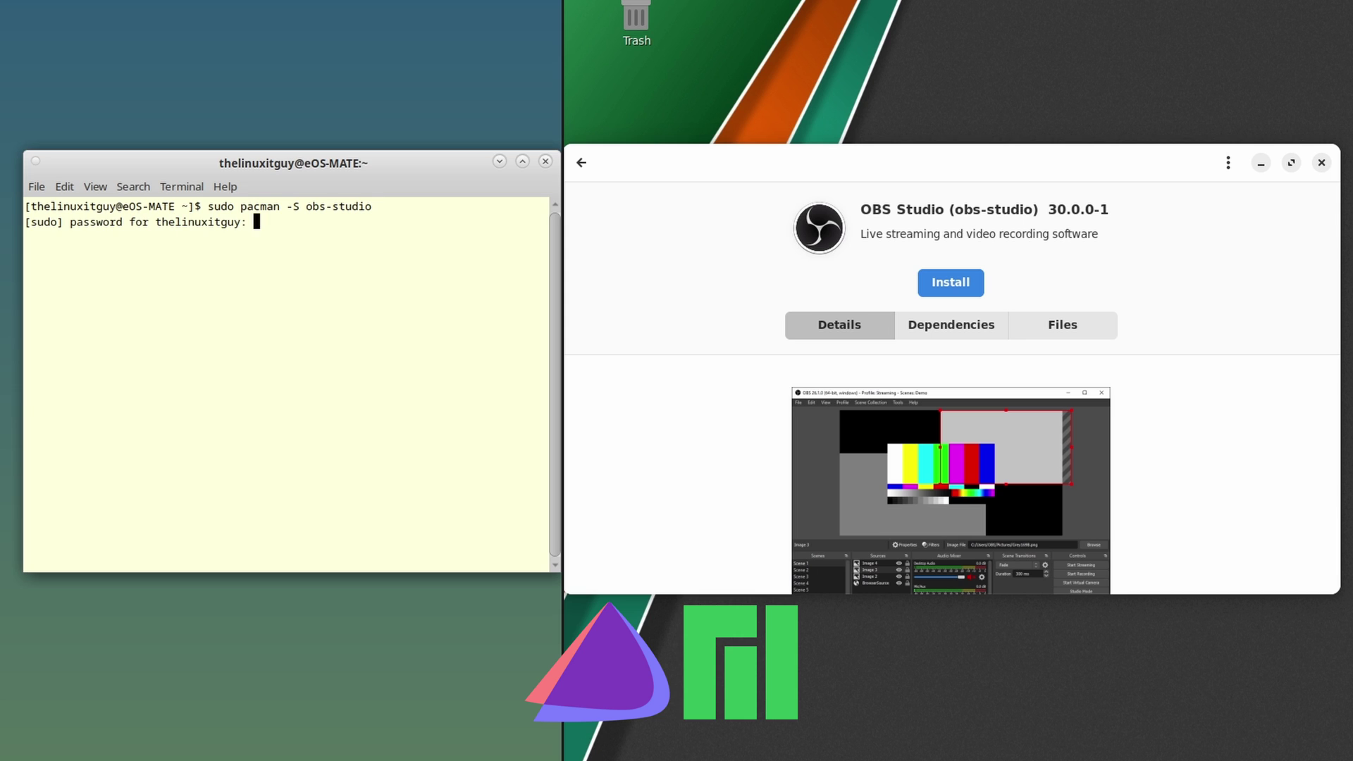
key("Return")
type("Y")
key("Return")
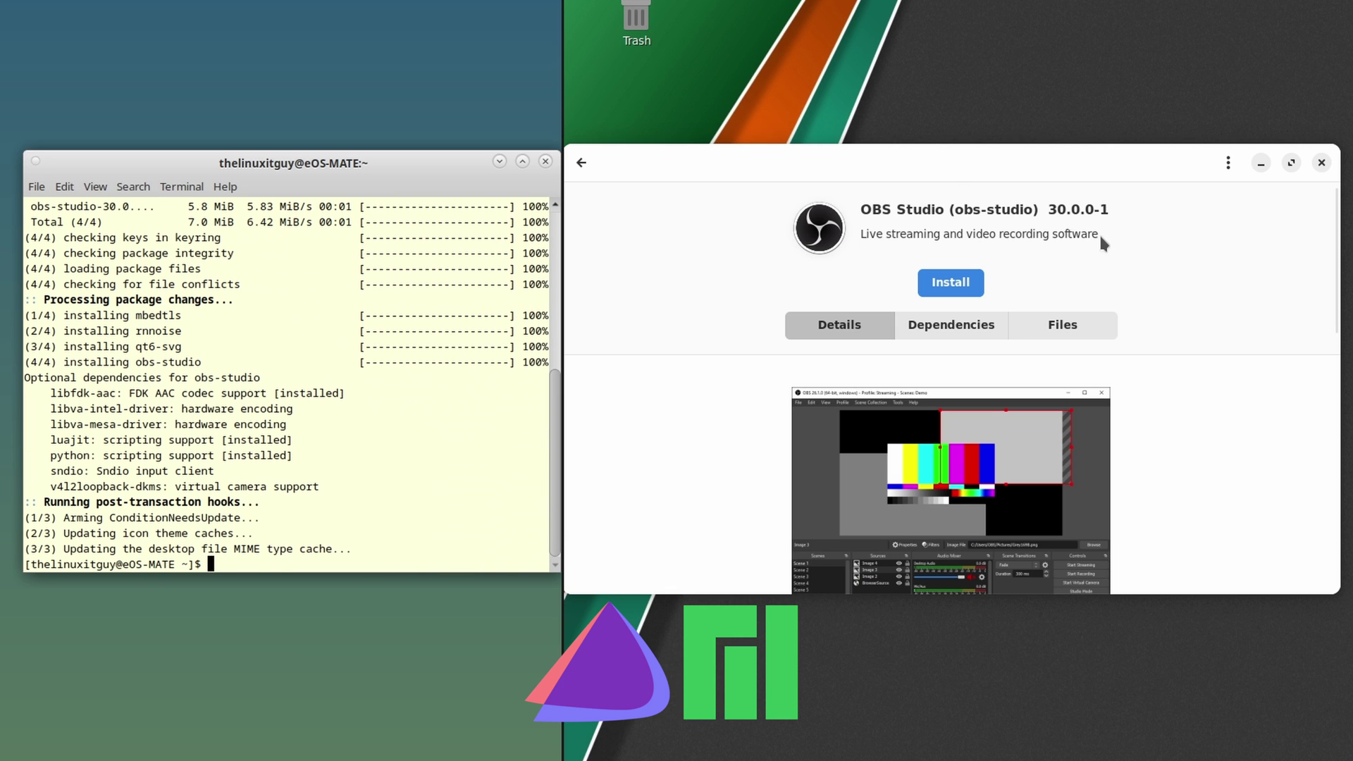
Queue OBS Studio in Pamac, accept optional dependencies and the transaction summary, and authenticate with the password.
left_click(950, 287)
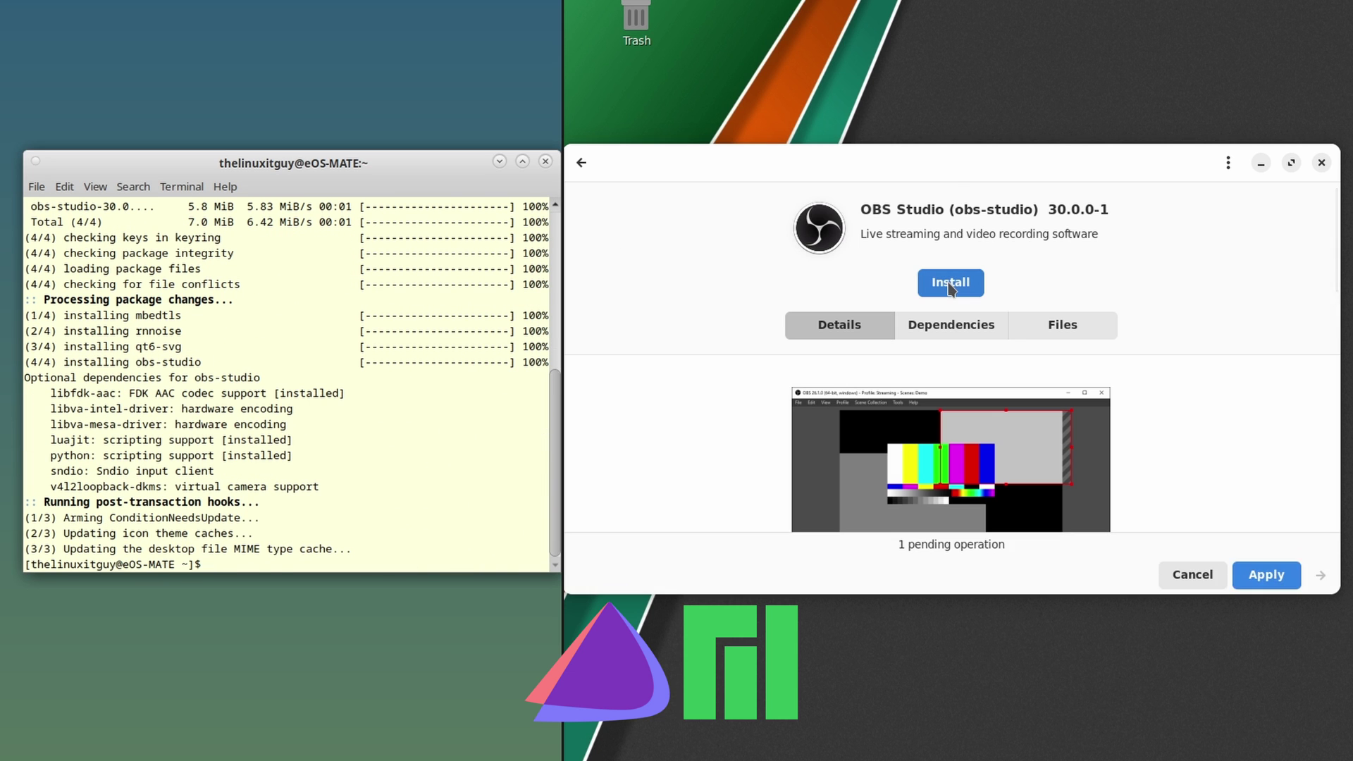
left_click(1265, 574)
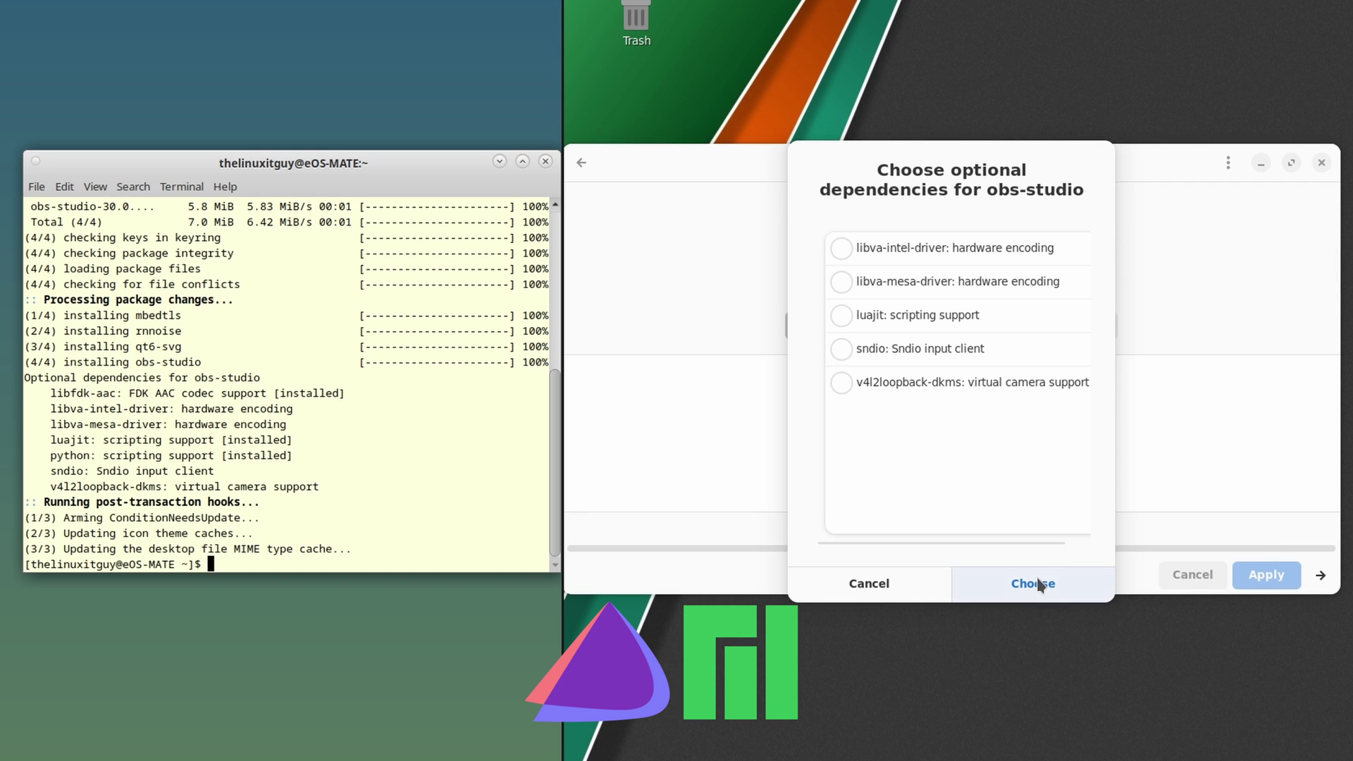
left_click(1034, 584)
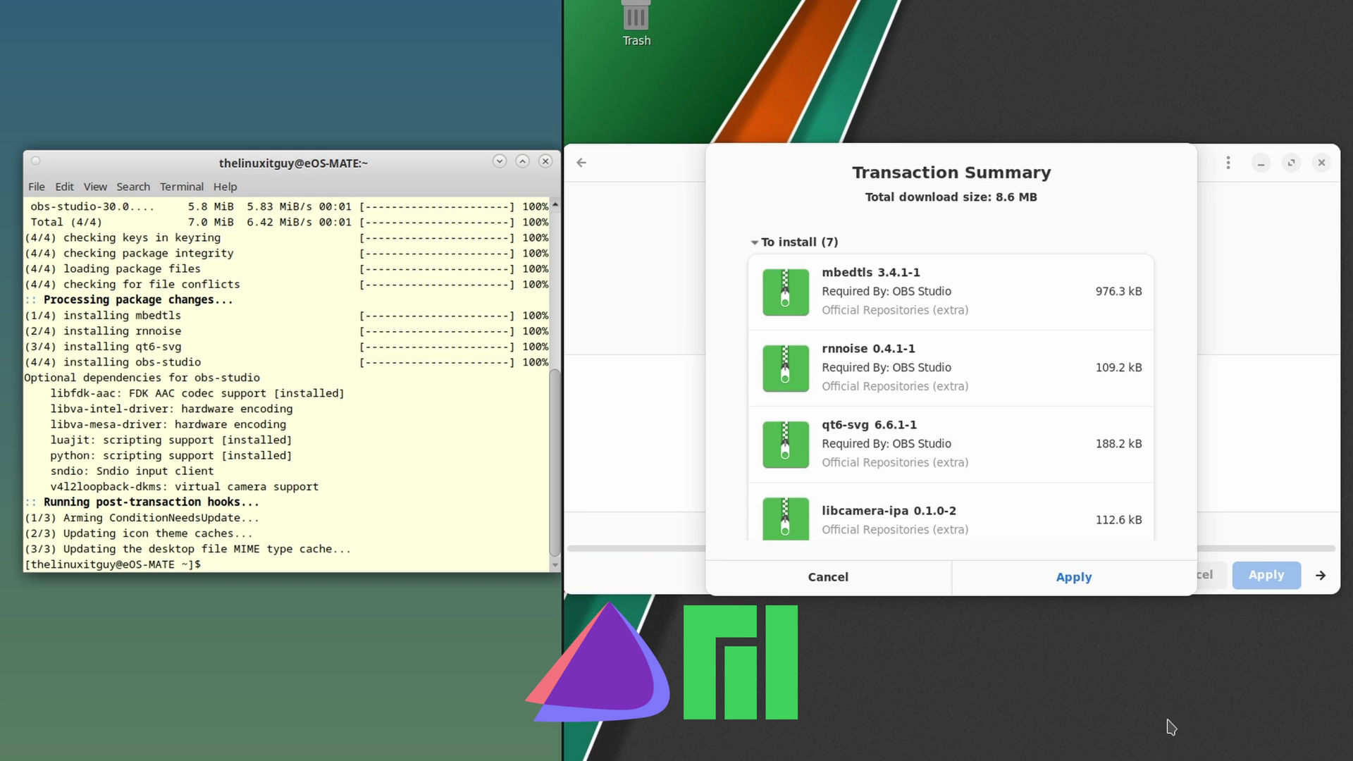
left_click(1108, 579)
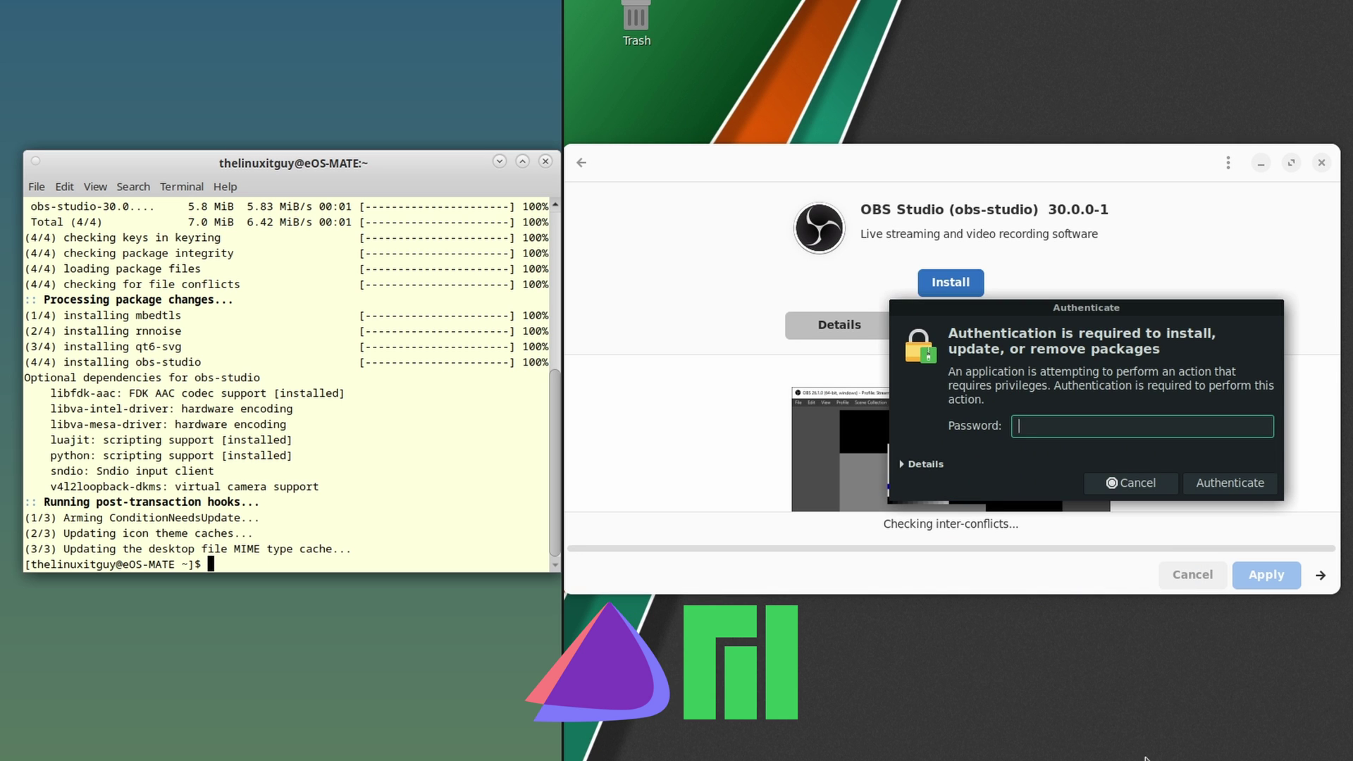
key("ctrl+v")
key("Return")
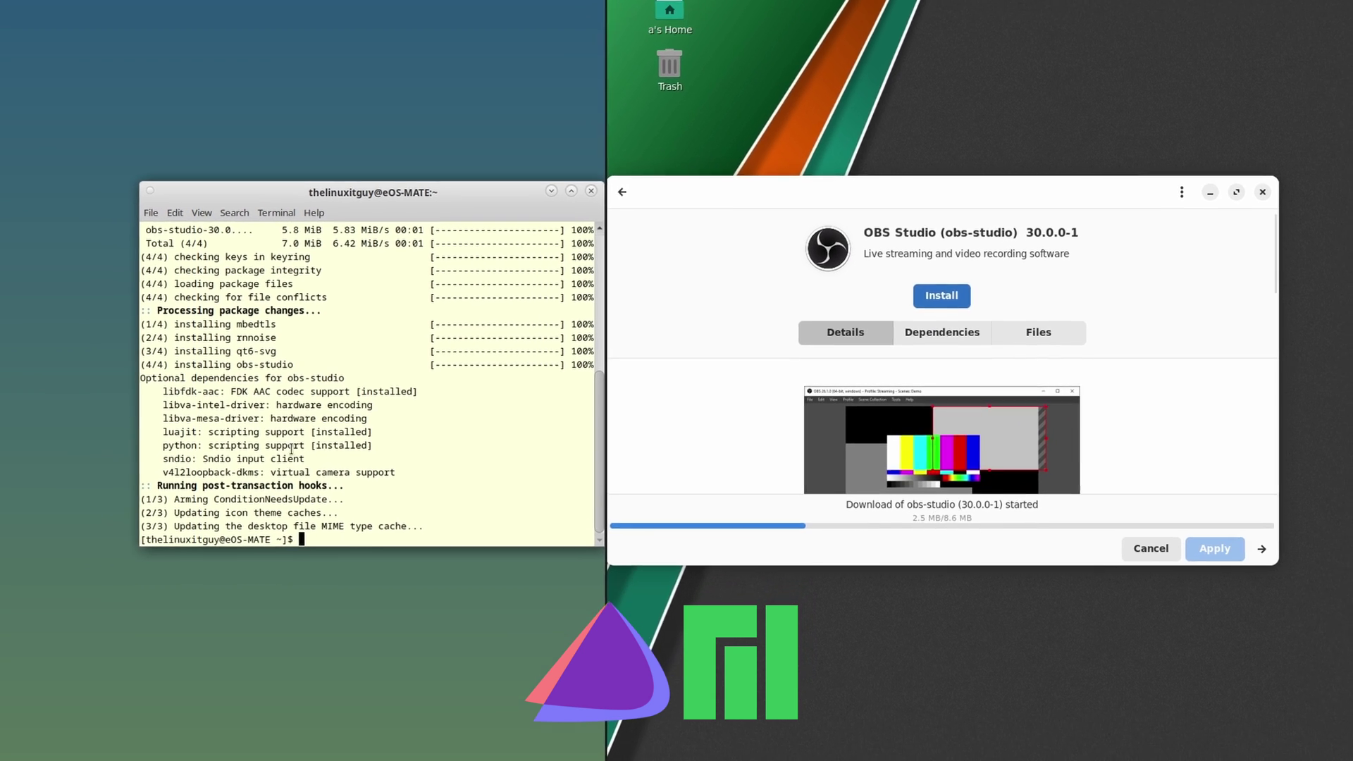
Launch OBS Studio on both desktops, cancel the auto-configuration wizards, and arrange the two windows side by side.
left_click(34, 42)
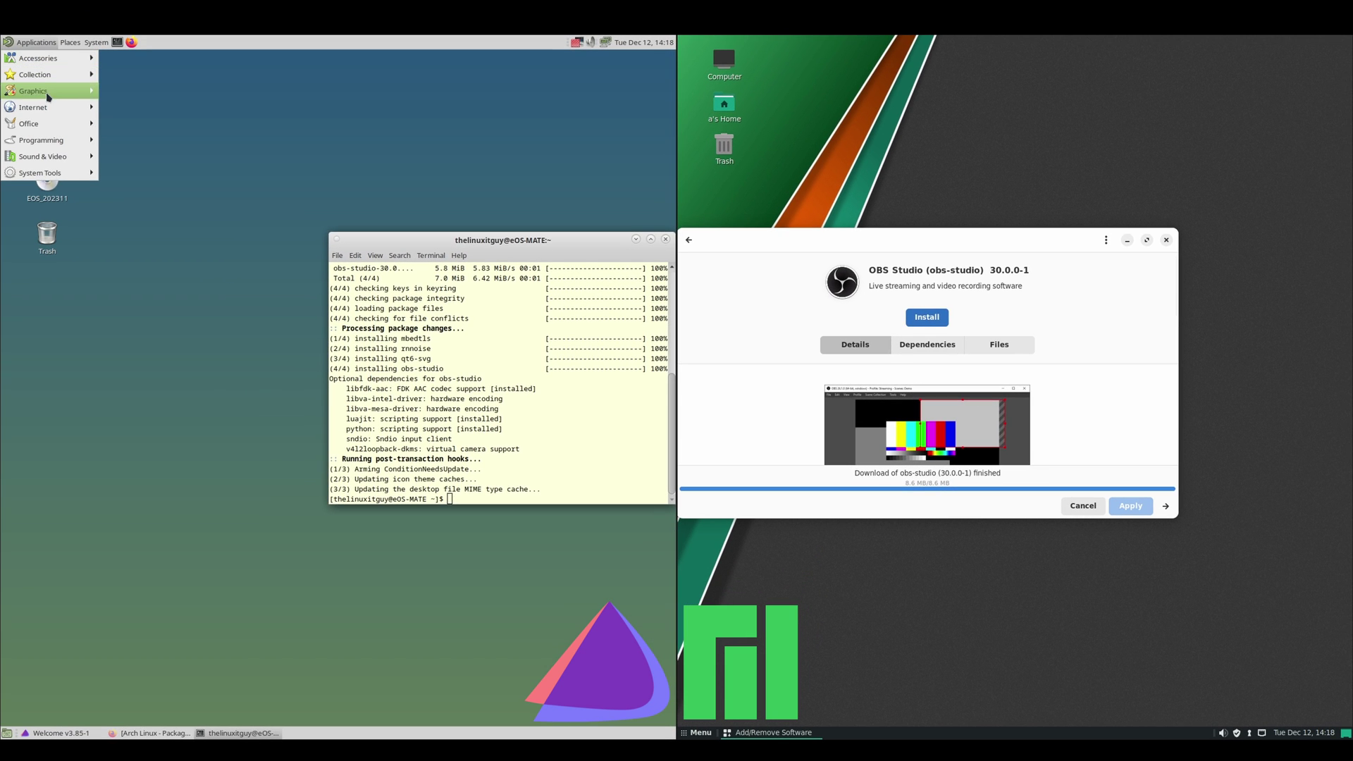
mouse_move(42, 144)
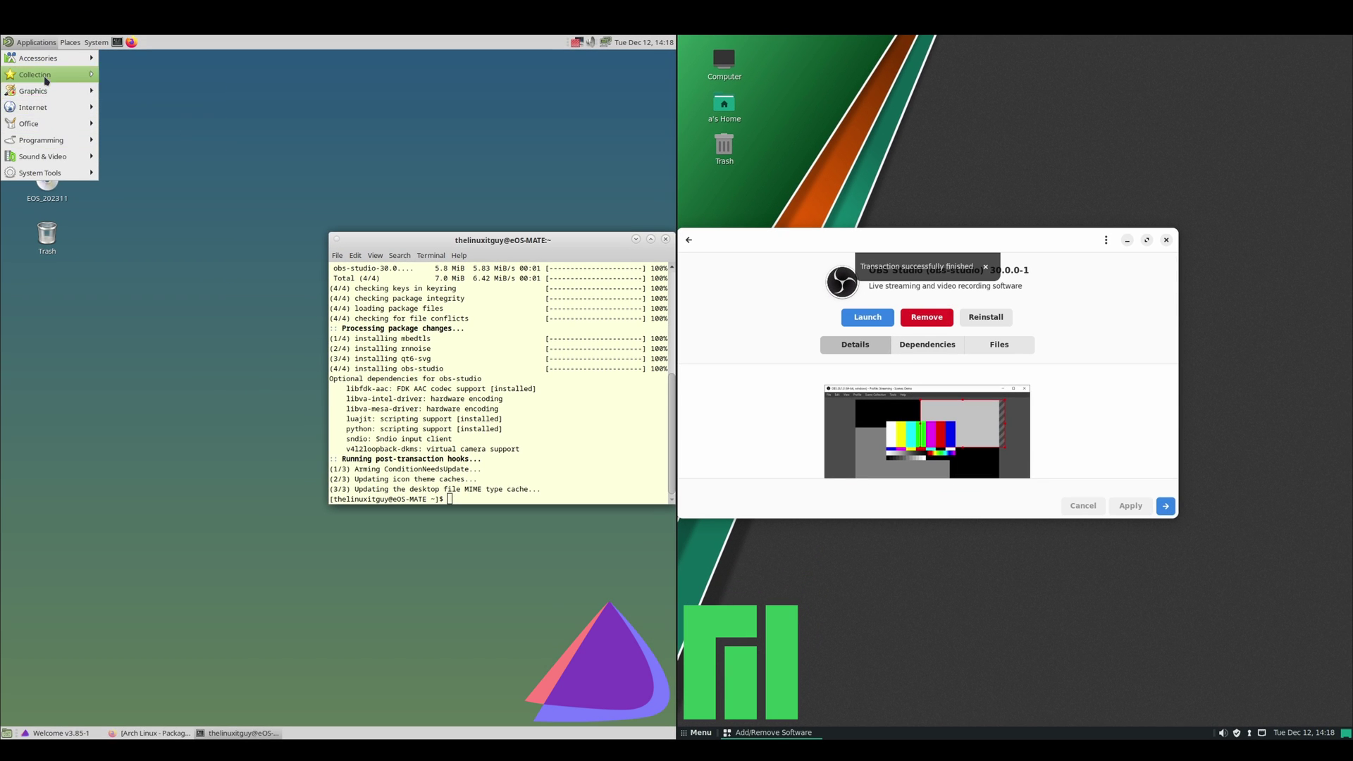
mouse_move(45, 64)
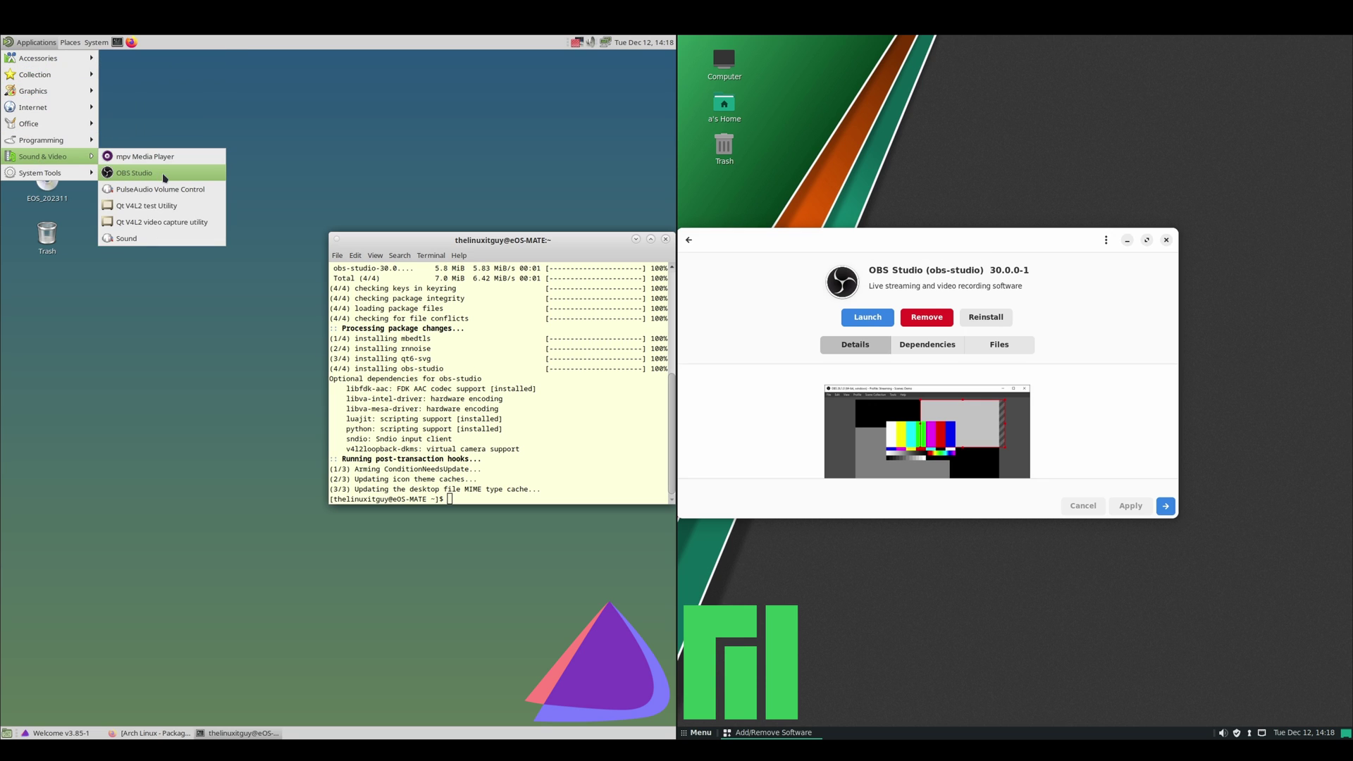
left_click(164, 175)
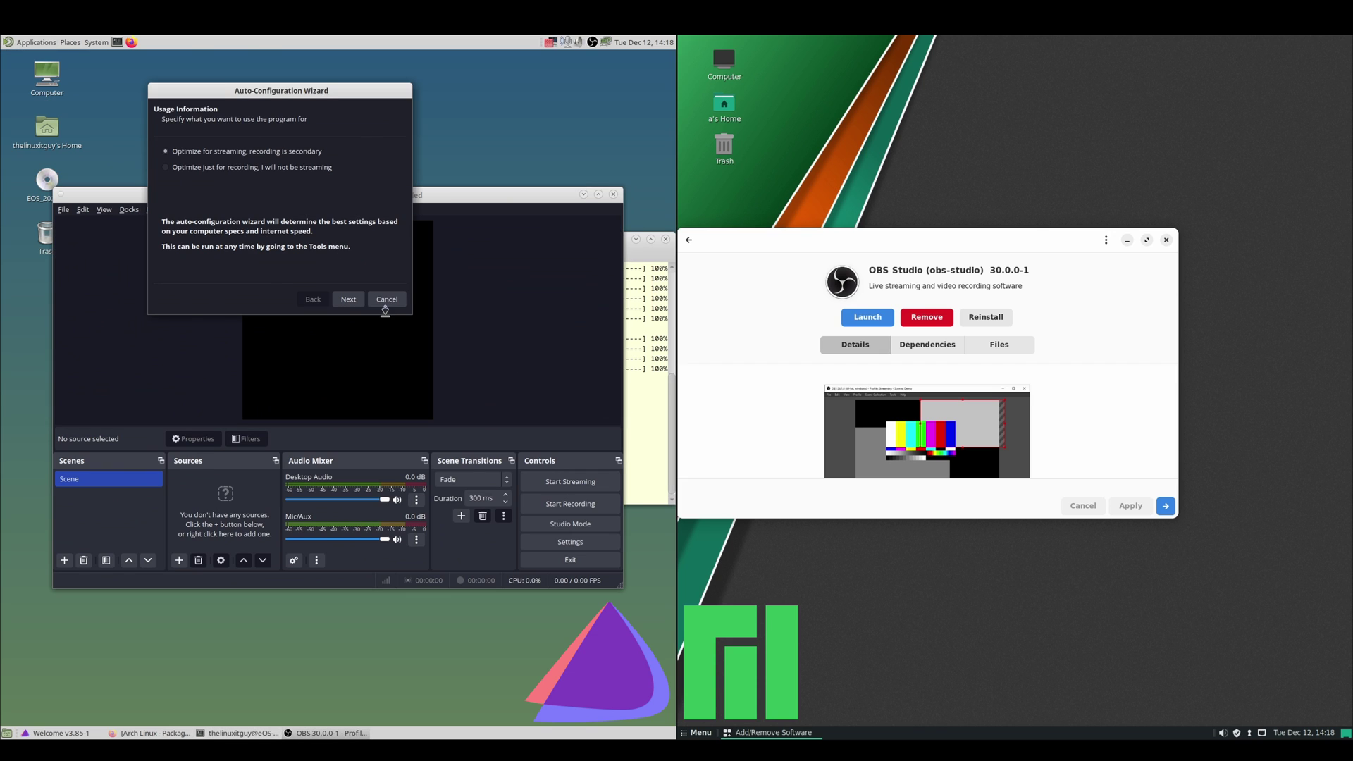
left_click(386, 300)
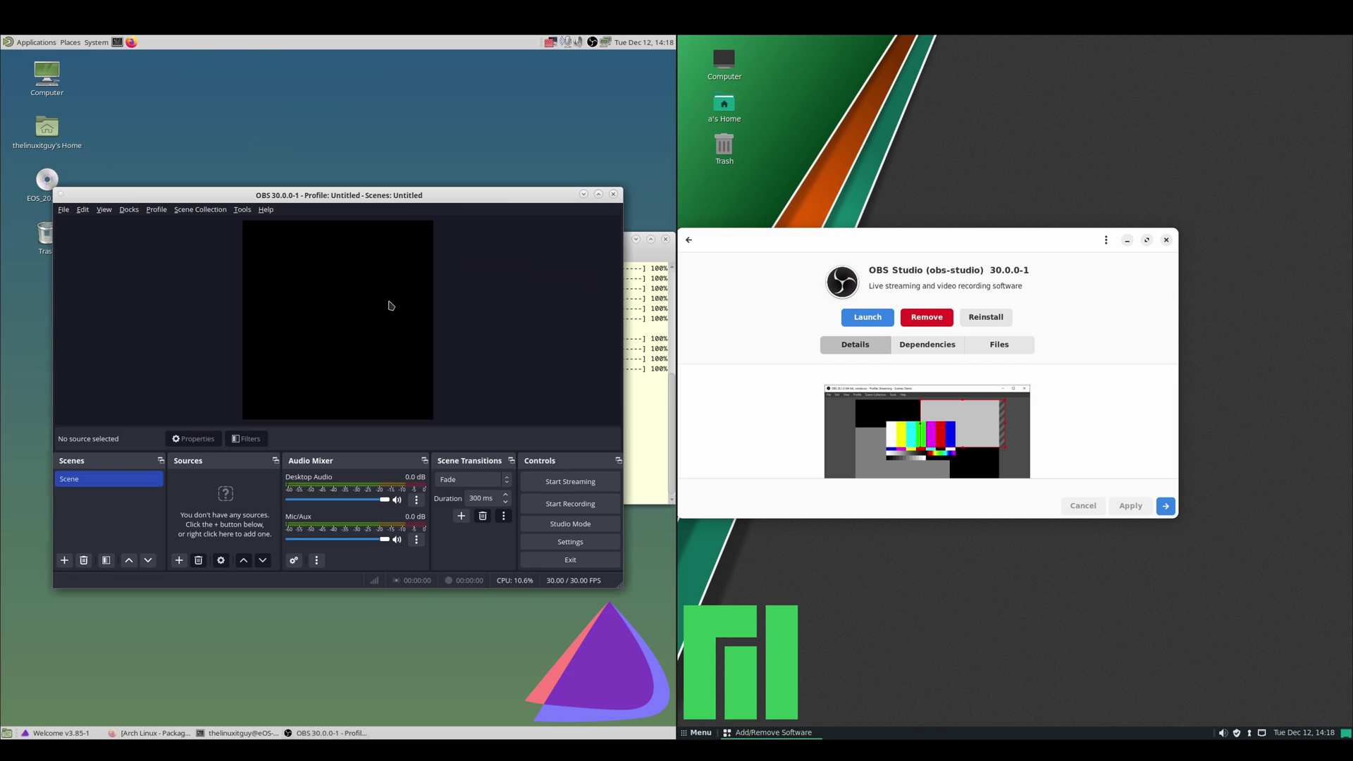
left_click(861, 318)
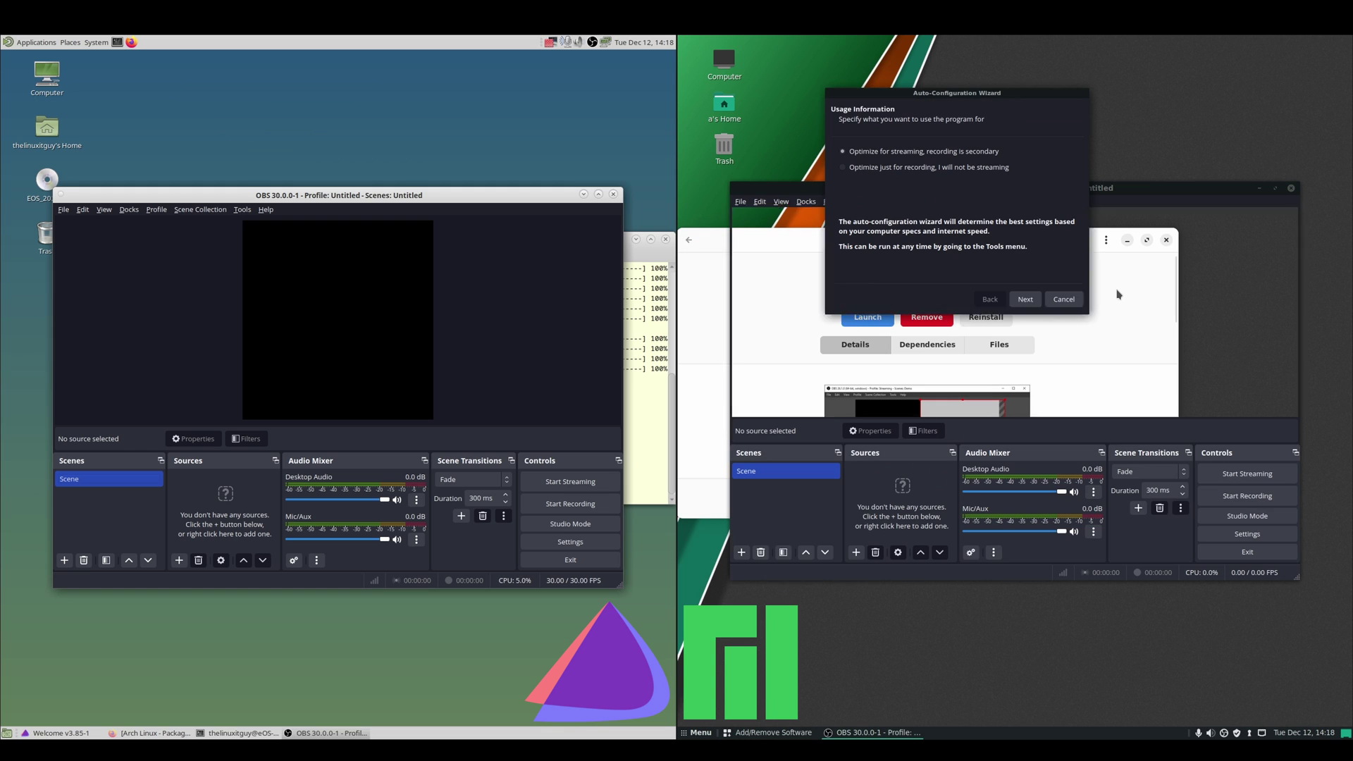
left_click(1069, 303)
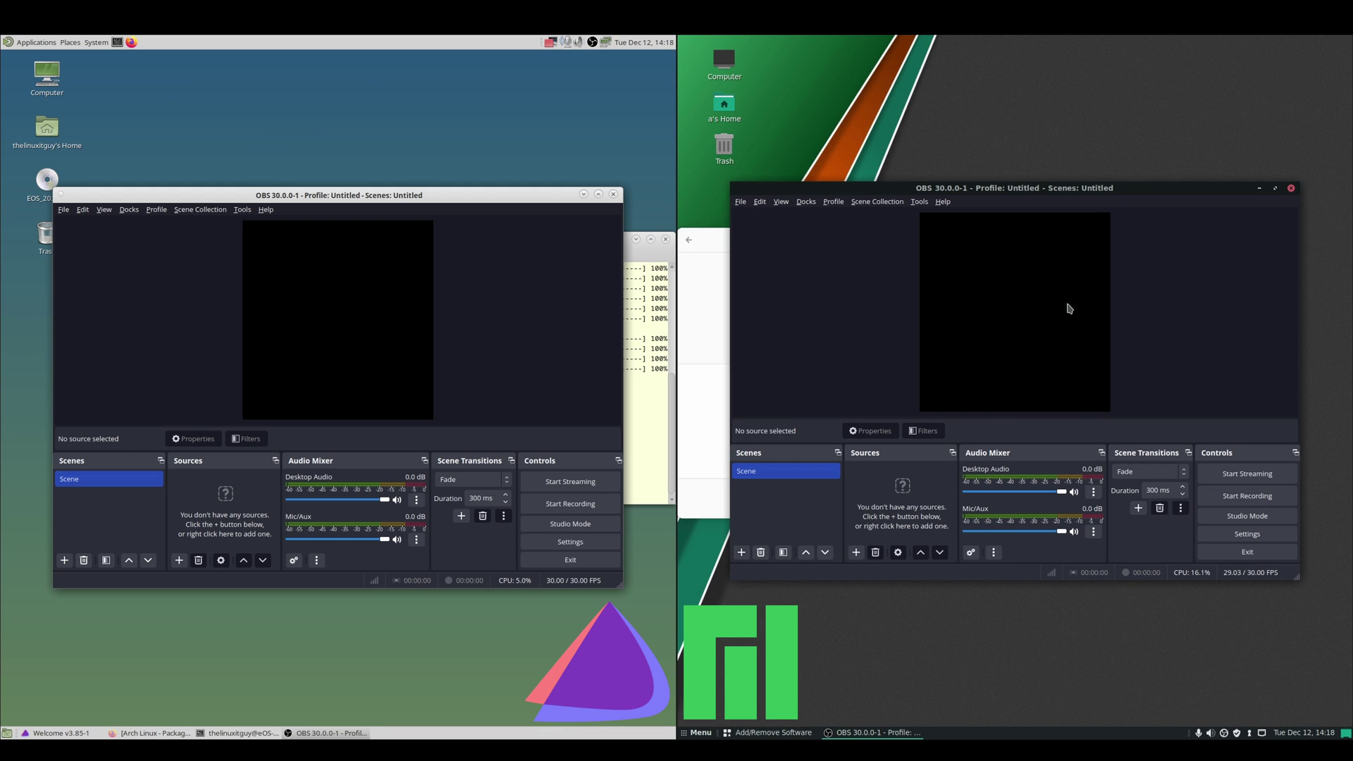
left_click_drag(1088, 197, 1034, 202)
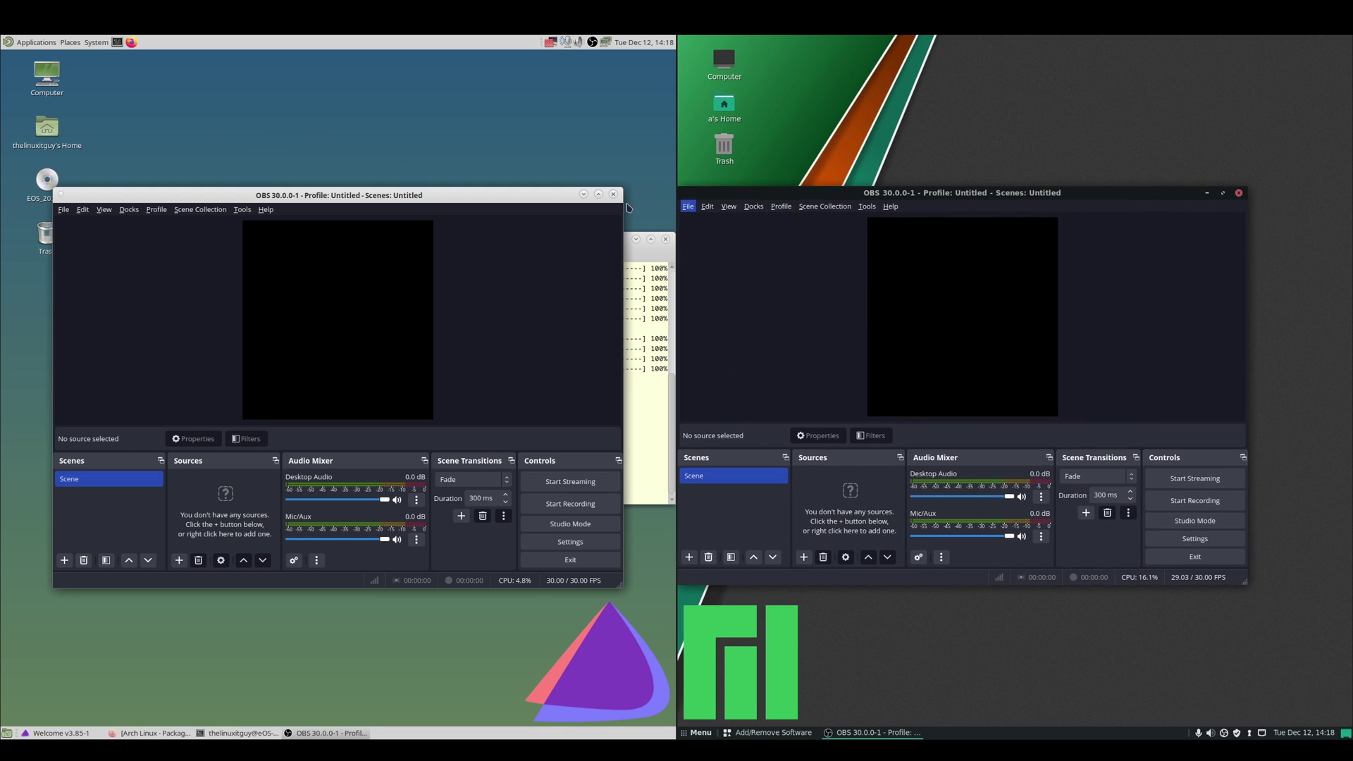
left_click_drag(604, 197, 656, 198)
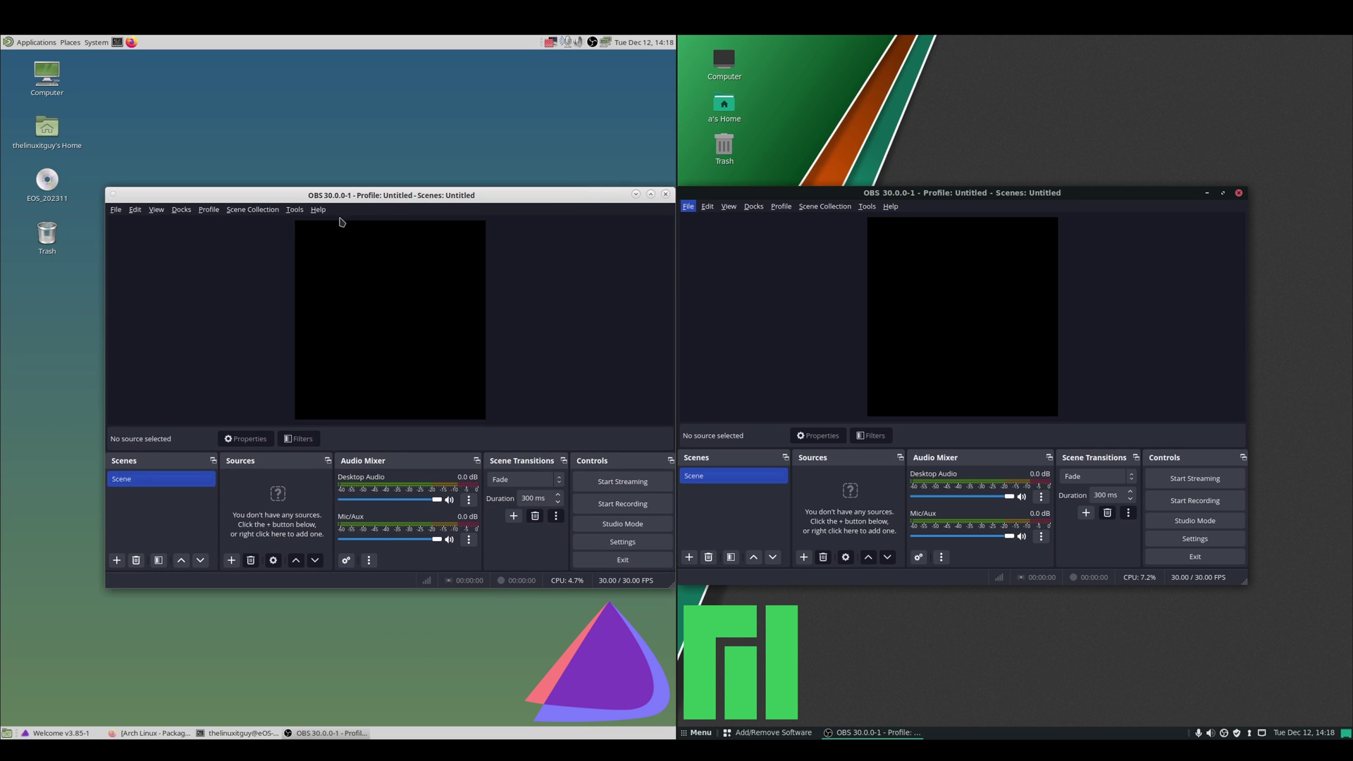
Open Help > About in each OBS window to confirm version 30.0.0-1.
left_click(318, 209)
left_click(346, 331)
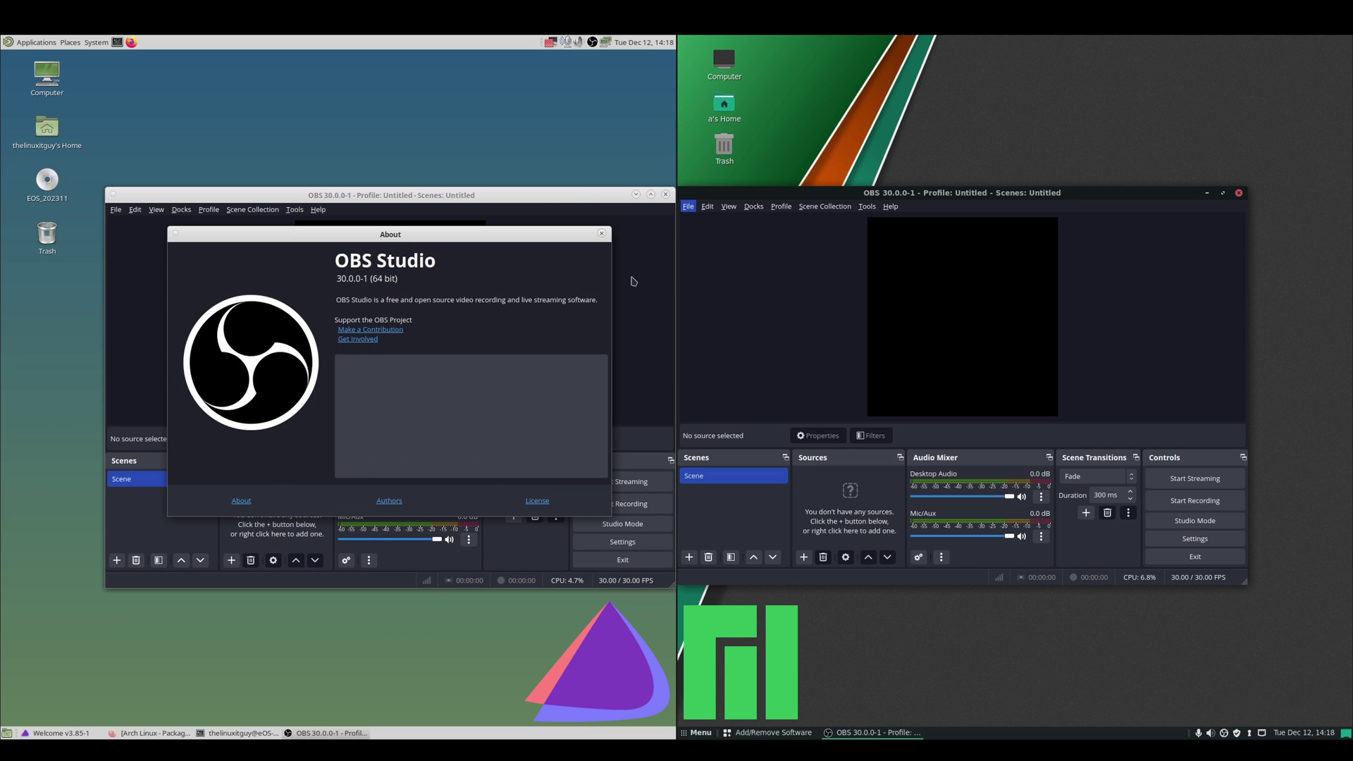
left_click(888, 207)
left_click(897, 326)
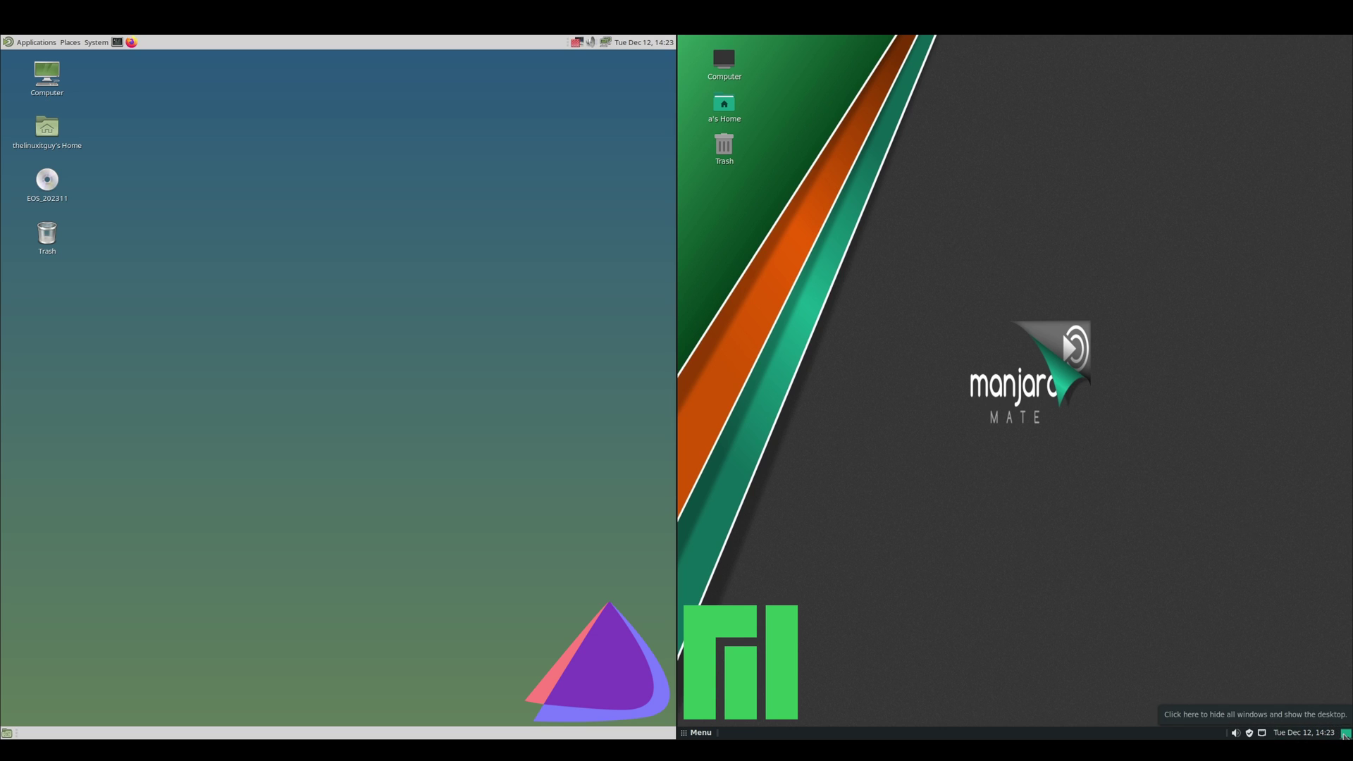
left_click(699, 733)
left_click(846, 486)
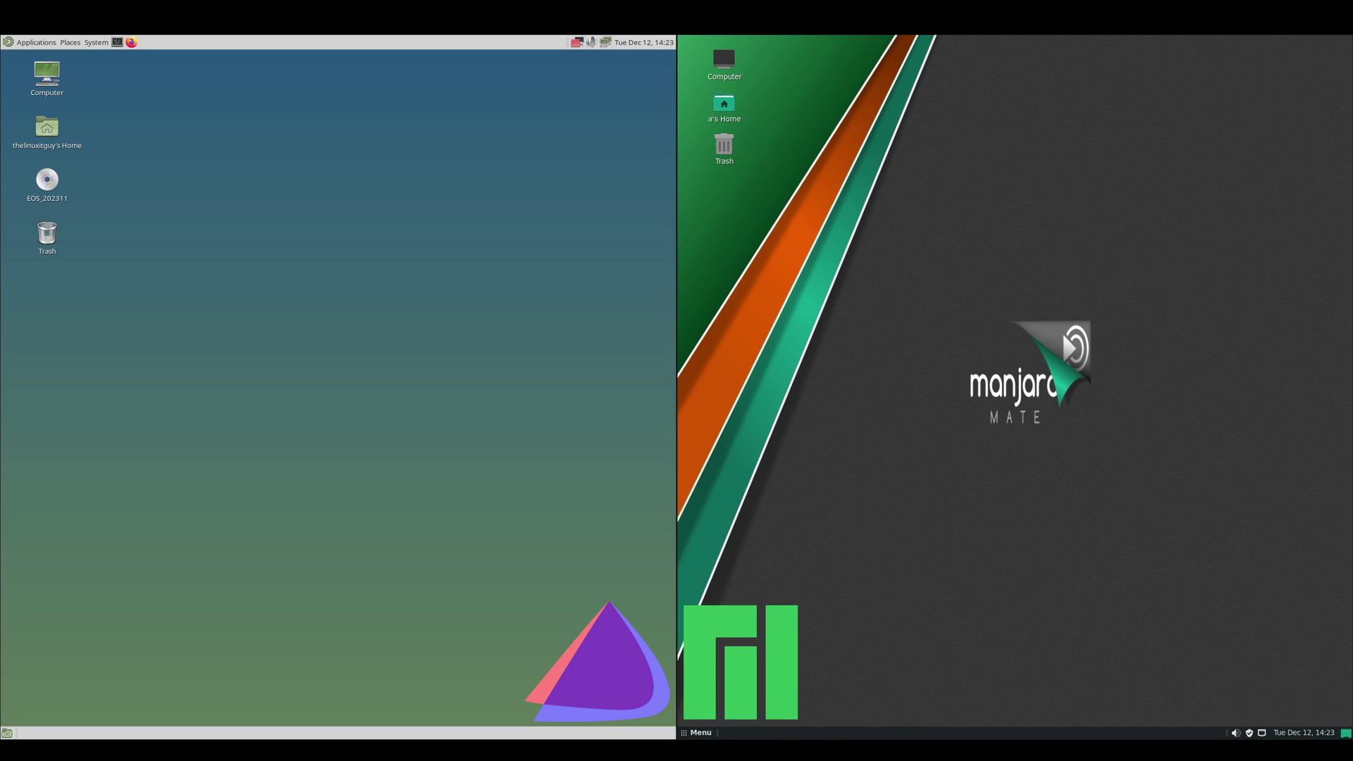
left_click(810, 503)
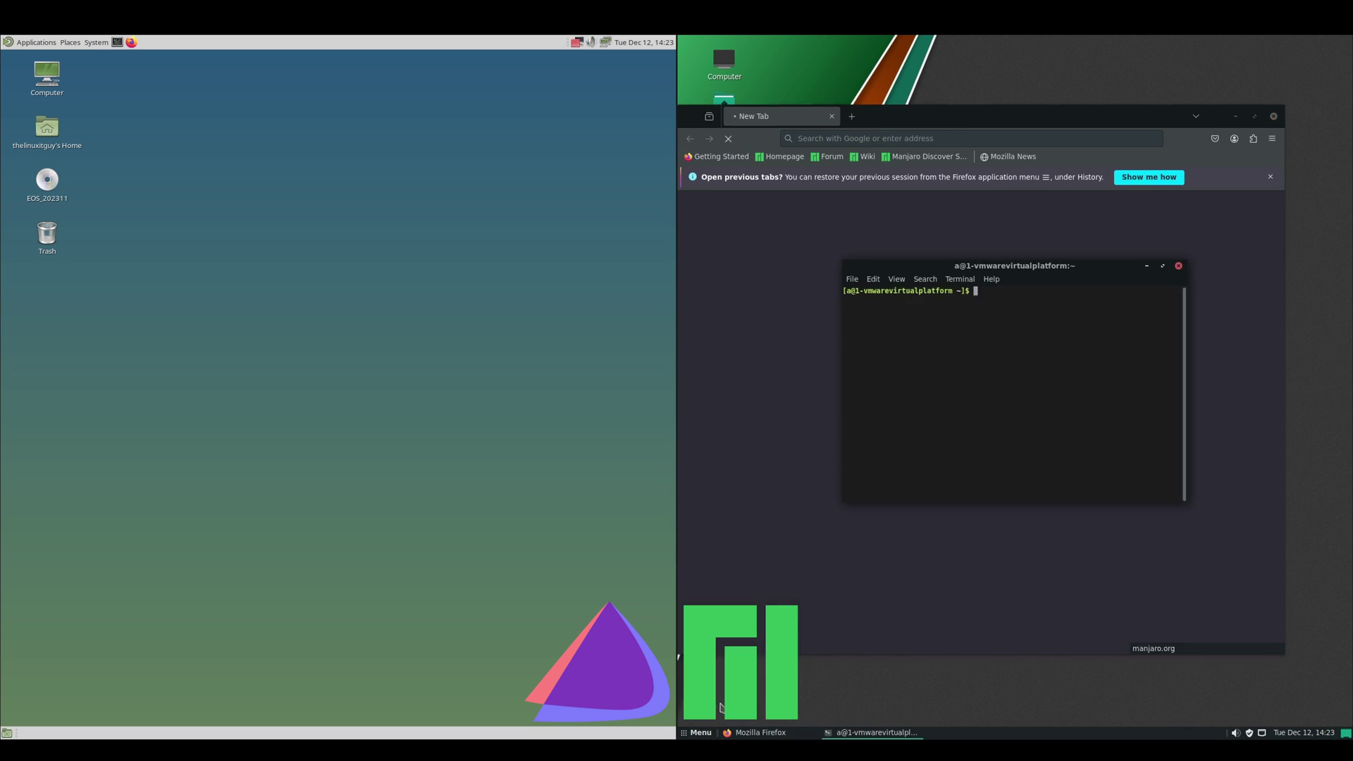
left_click(699, 733)
left_click(840, 525)
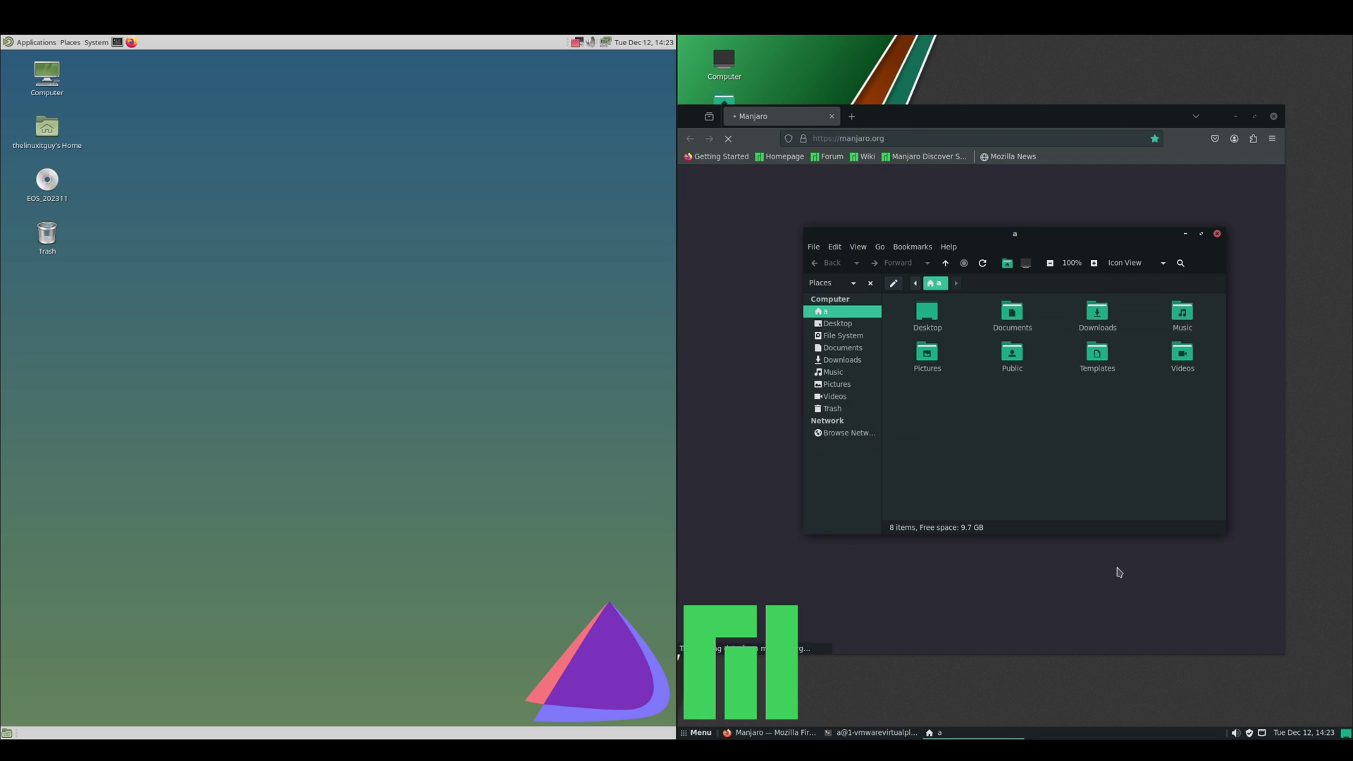
left_click_drag(1127, 236, 1033, 383)
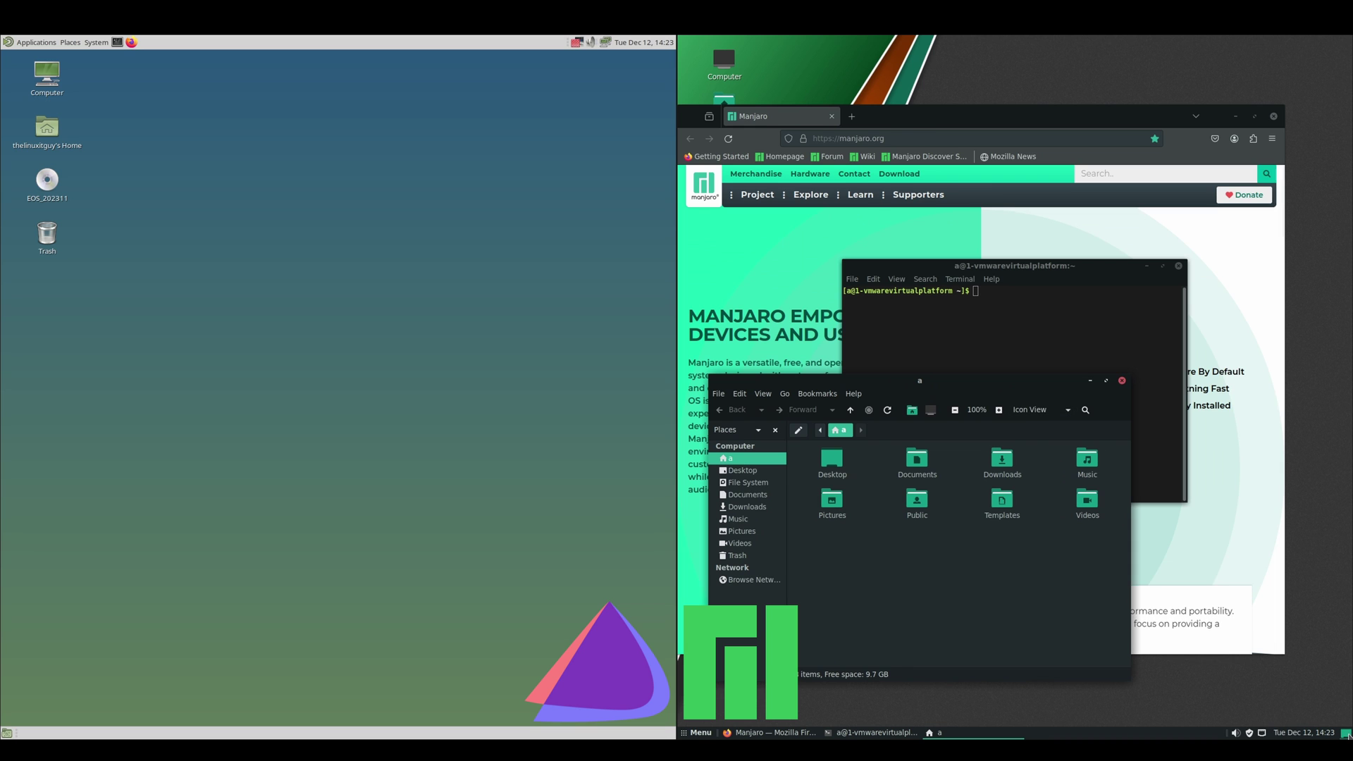
left_click(1346, 733)
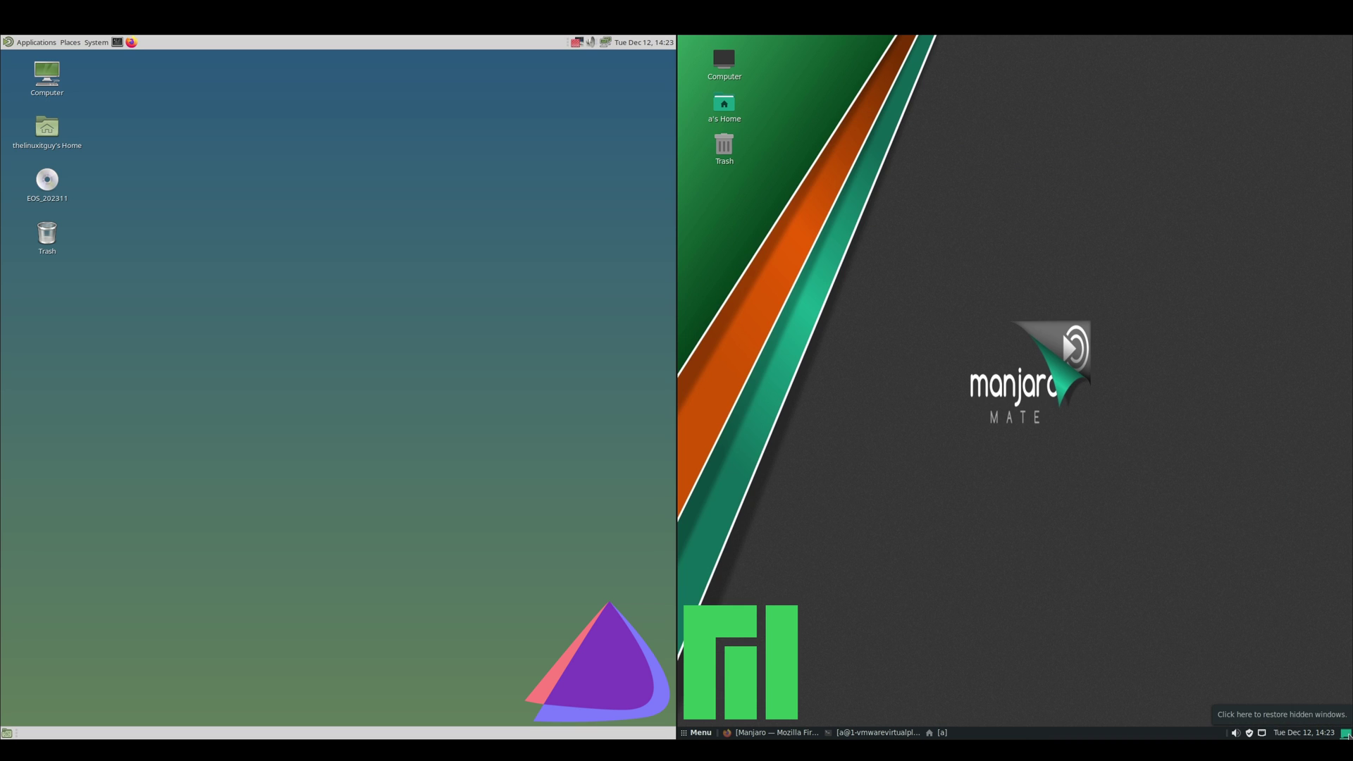
left_click(1346, 733)
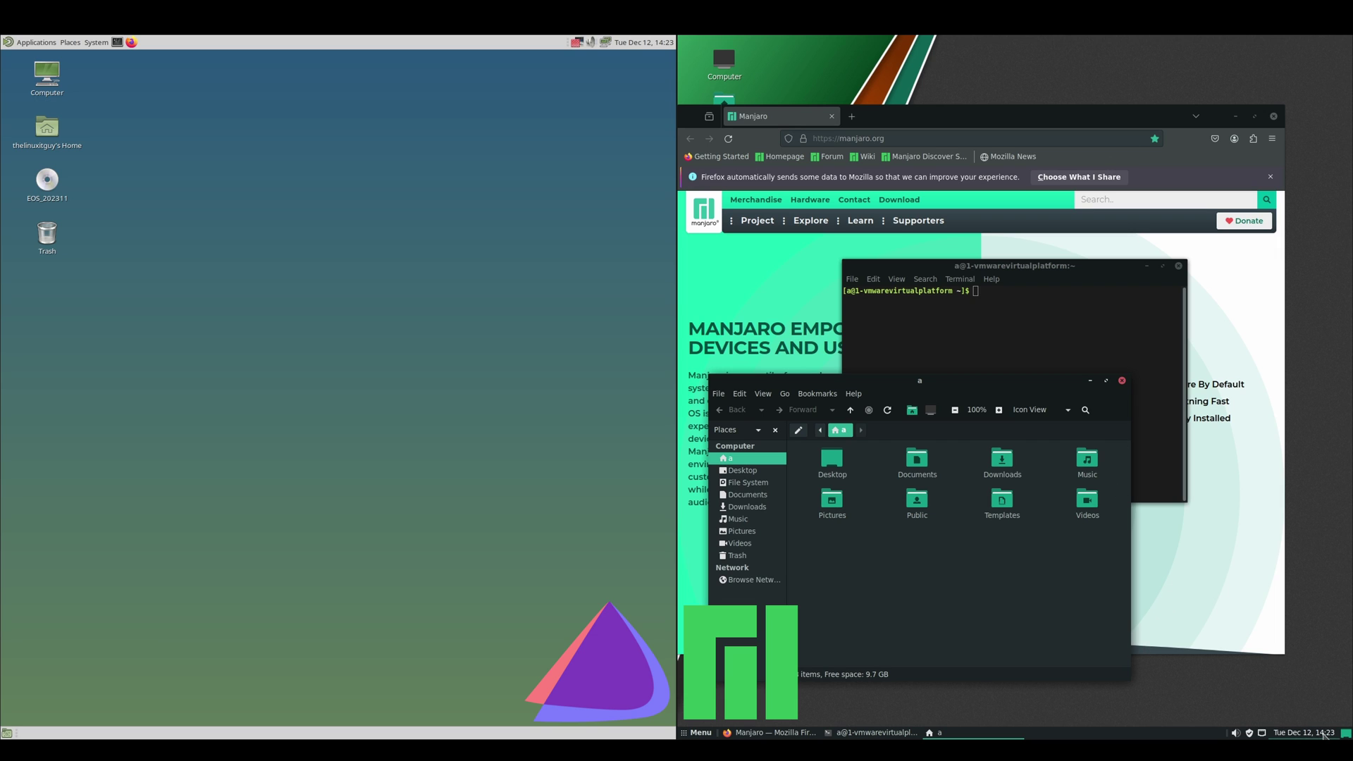
left_click(1324, 735)
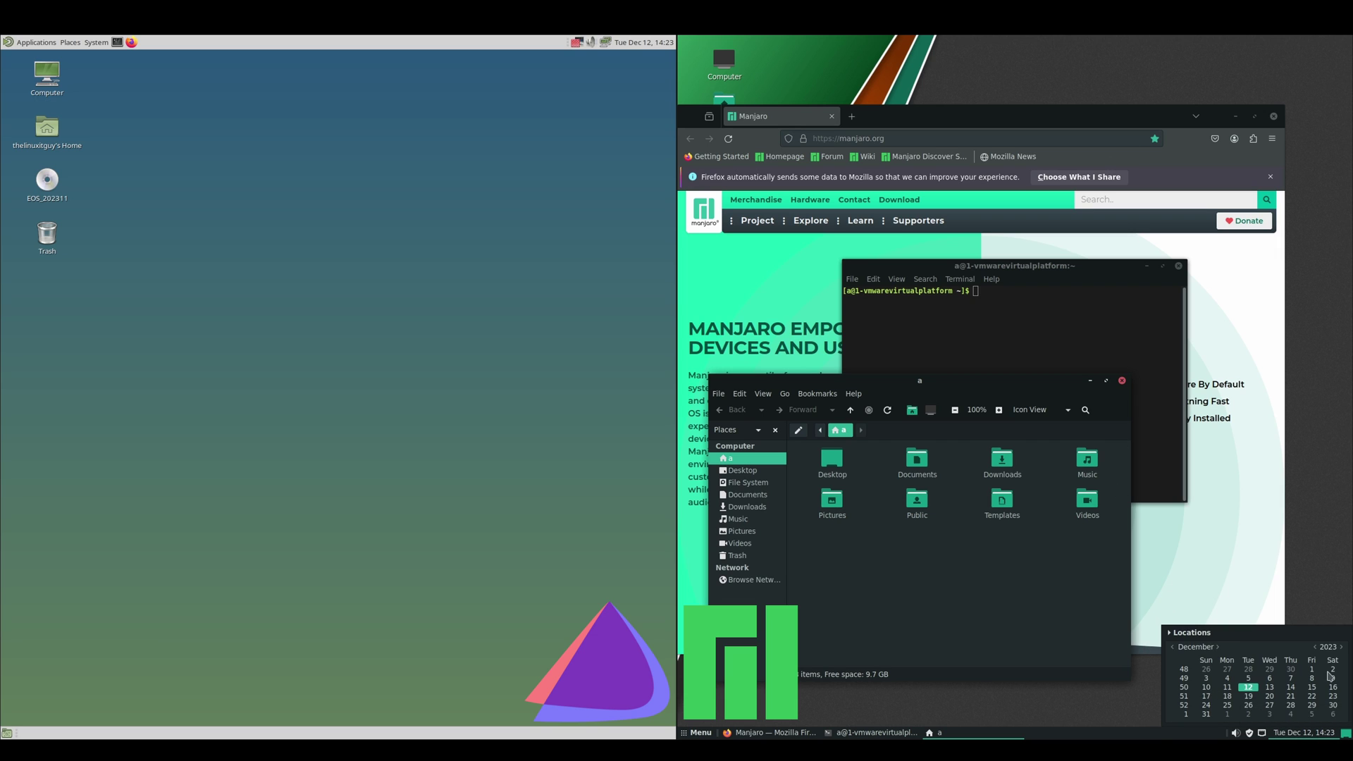
left_click(1319, 735)
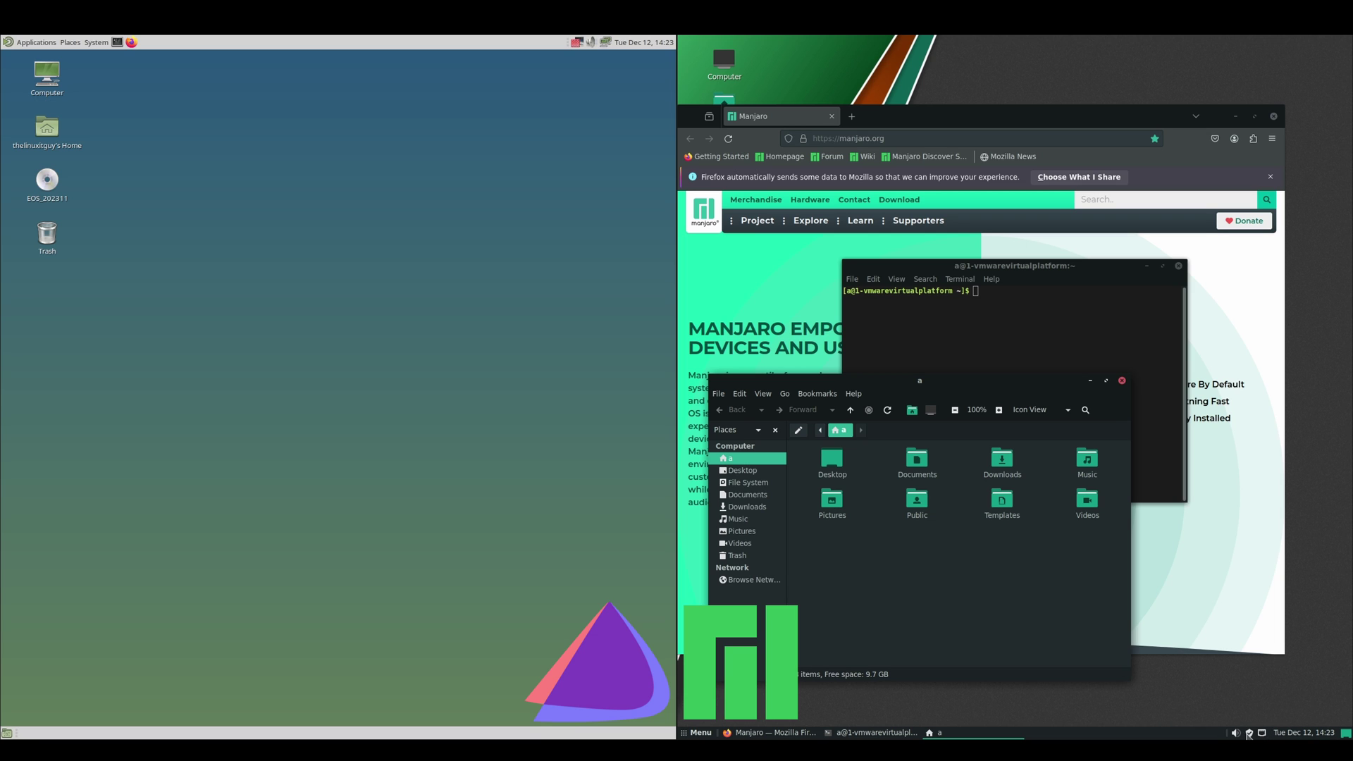
Open the EndeavourOS firewall tray applet's About dialog and move it toward the upper right.
mouse_move(1250, 735)
left_click(662, 47)
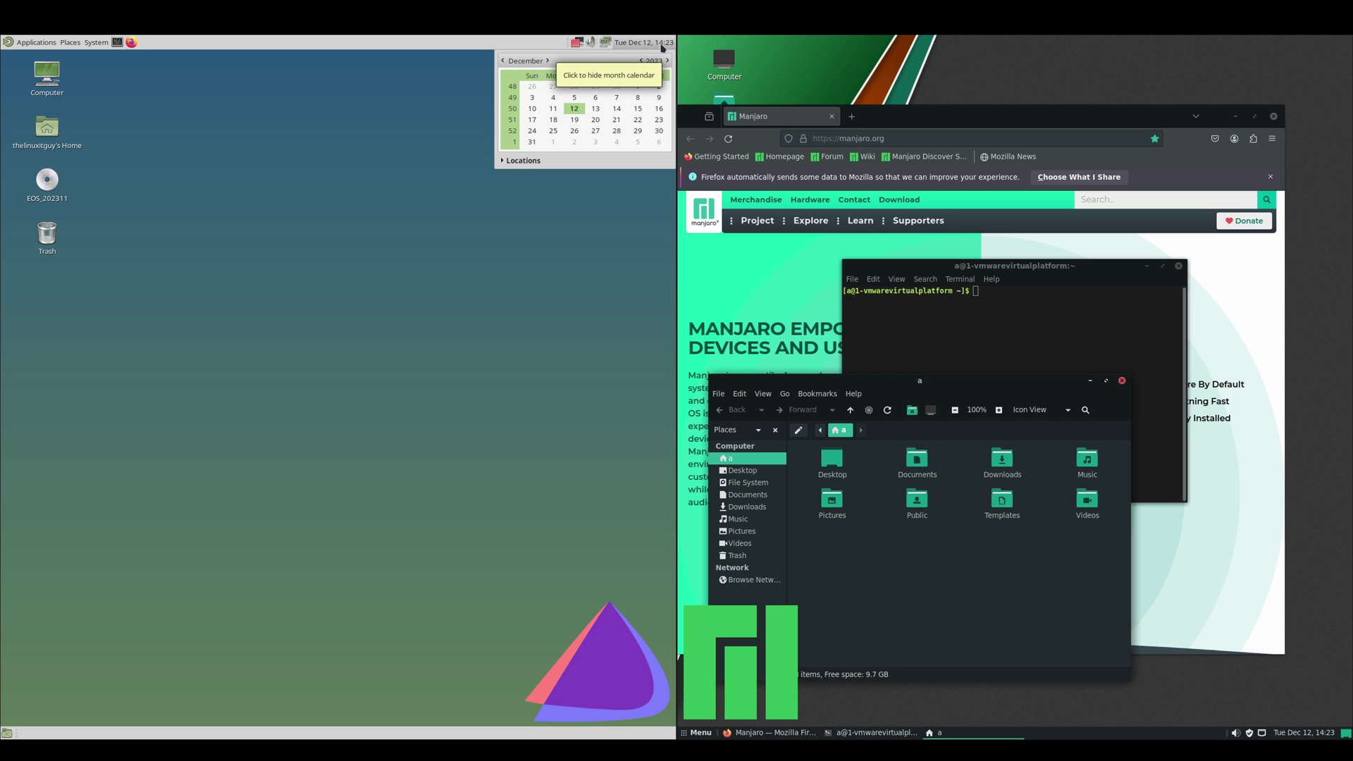
left_click(662, 47)
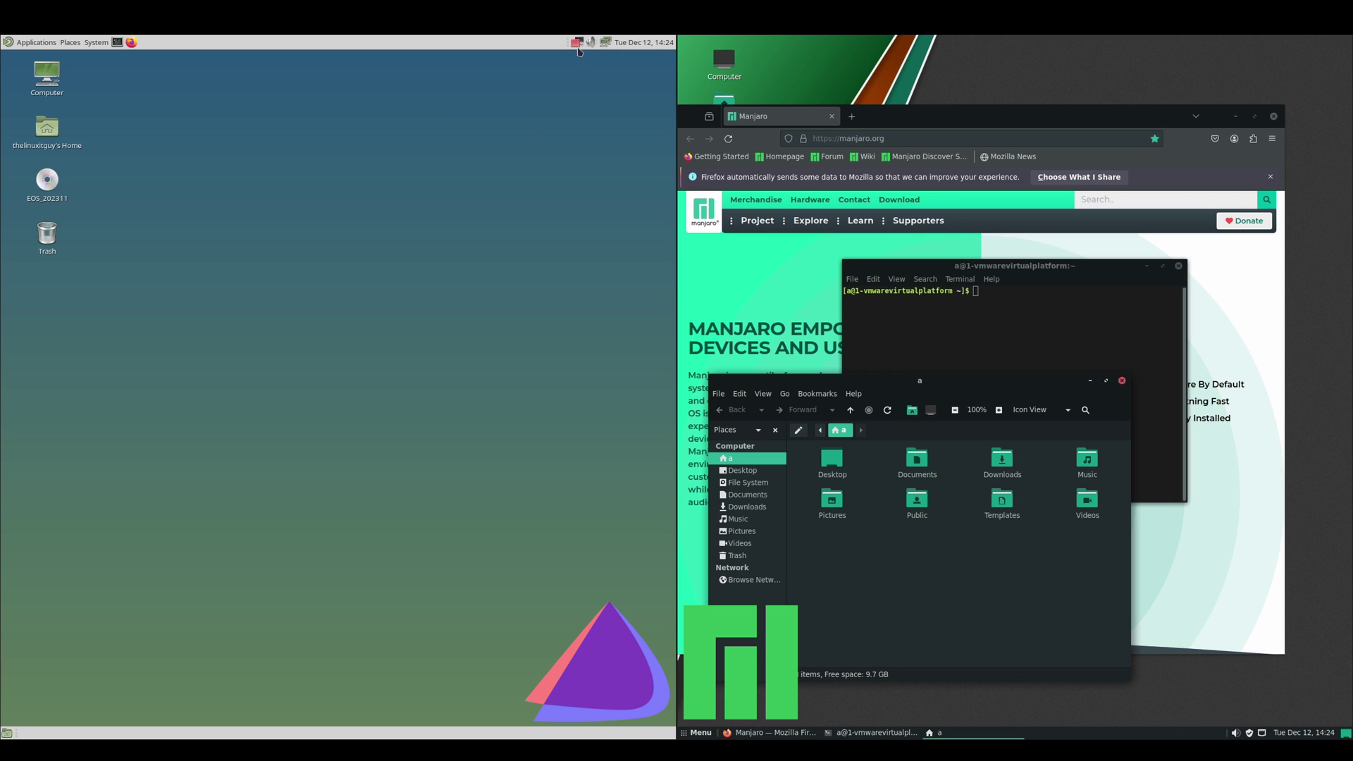
left_click(579, 44)
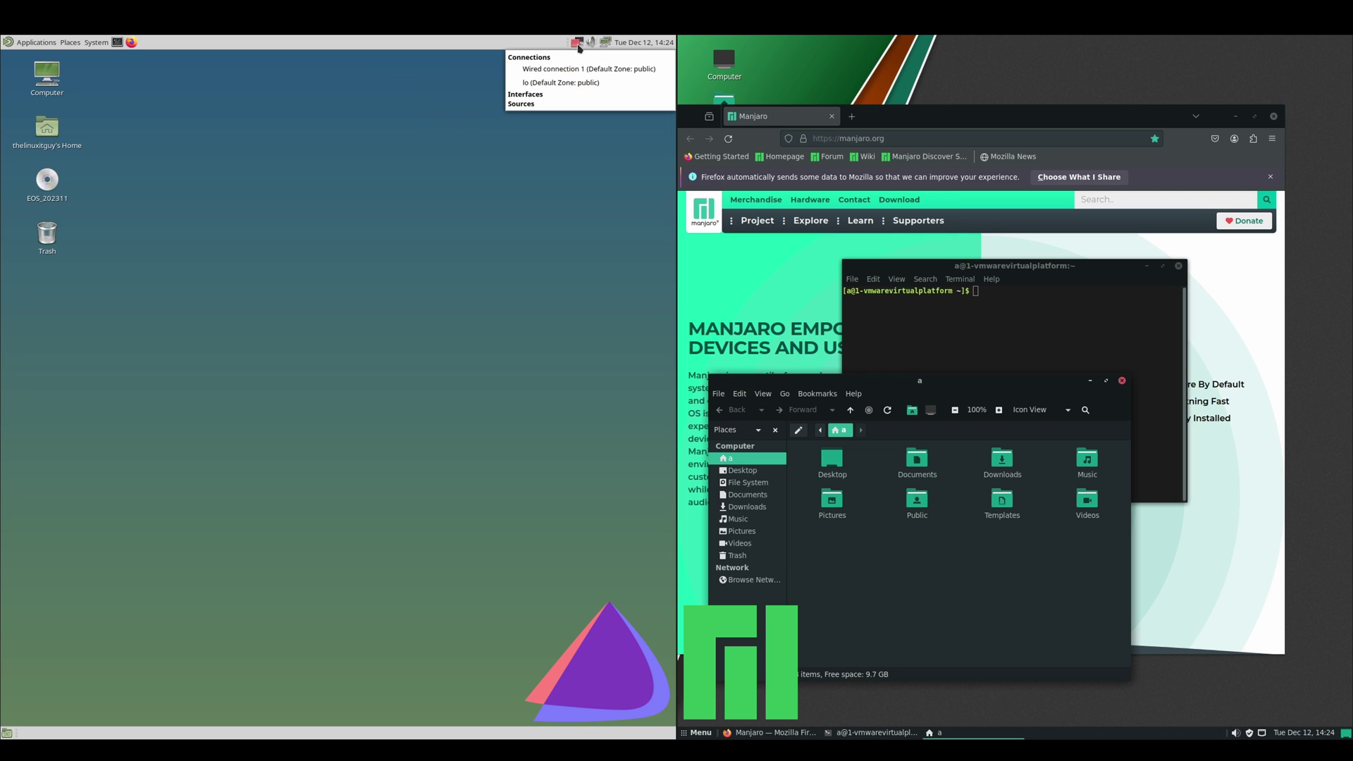
left_click(578, 44)
right_click(579, 44)
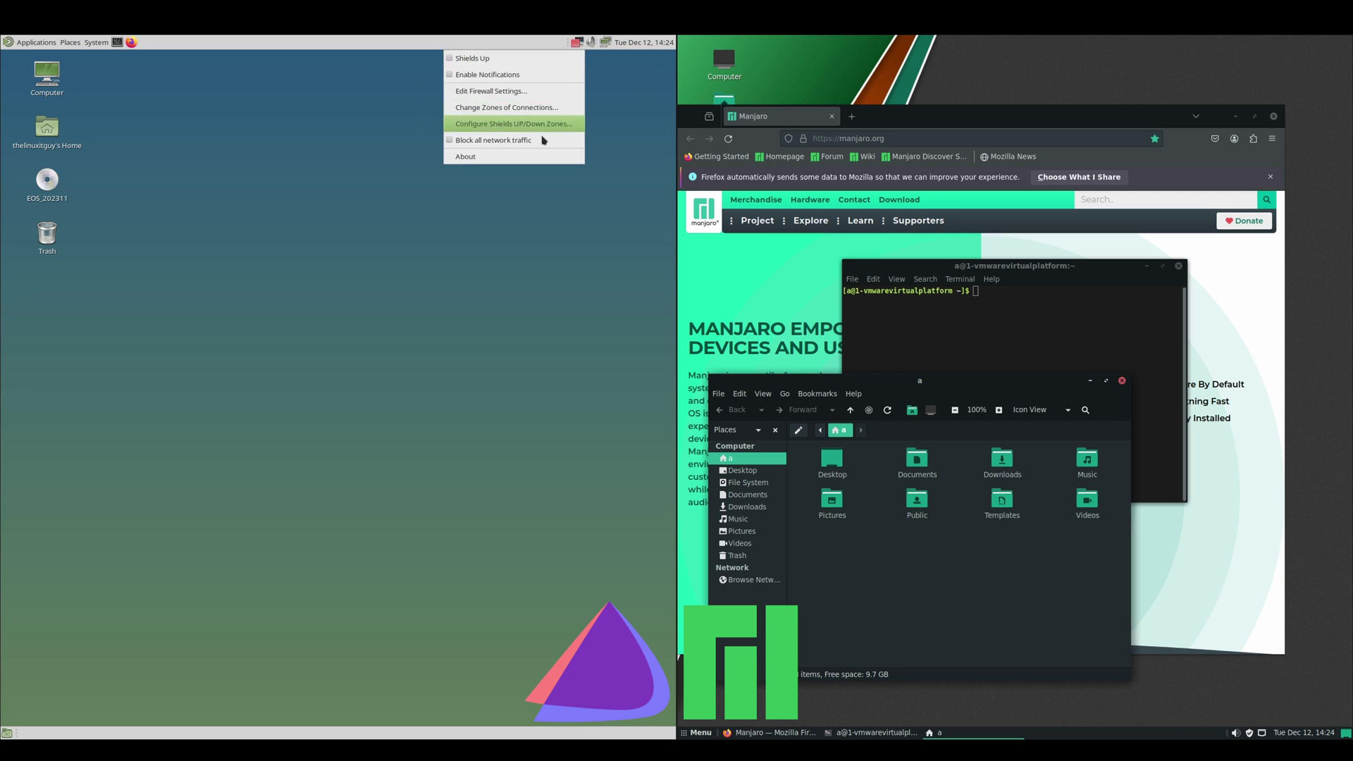
left_click(521, 160)
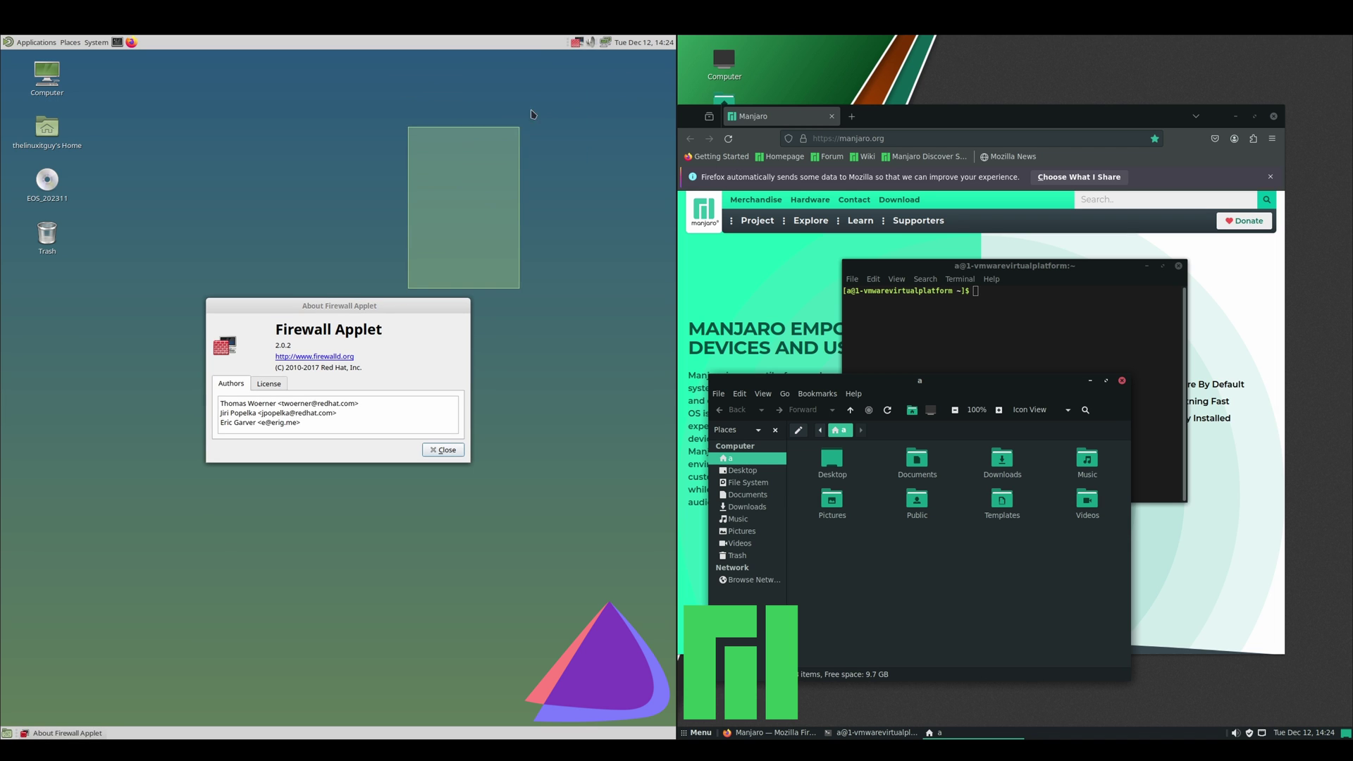
left_click_drag(380, 299, 548, 63)
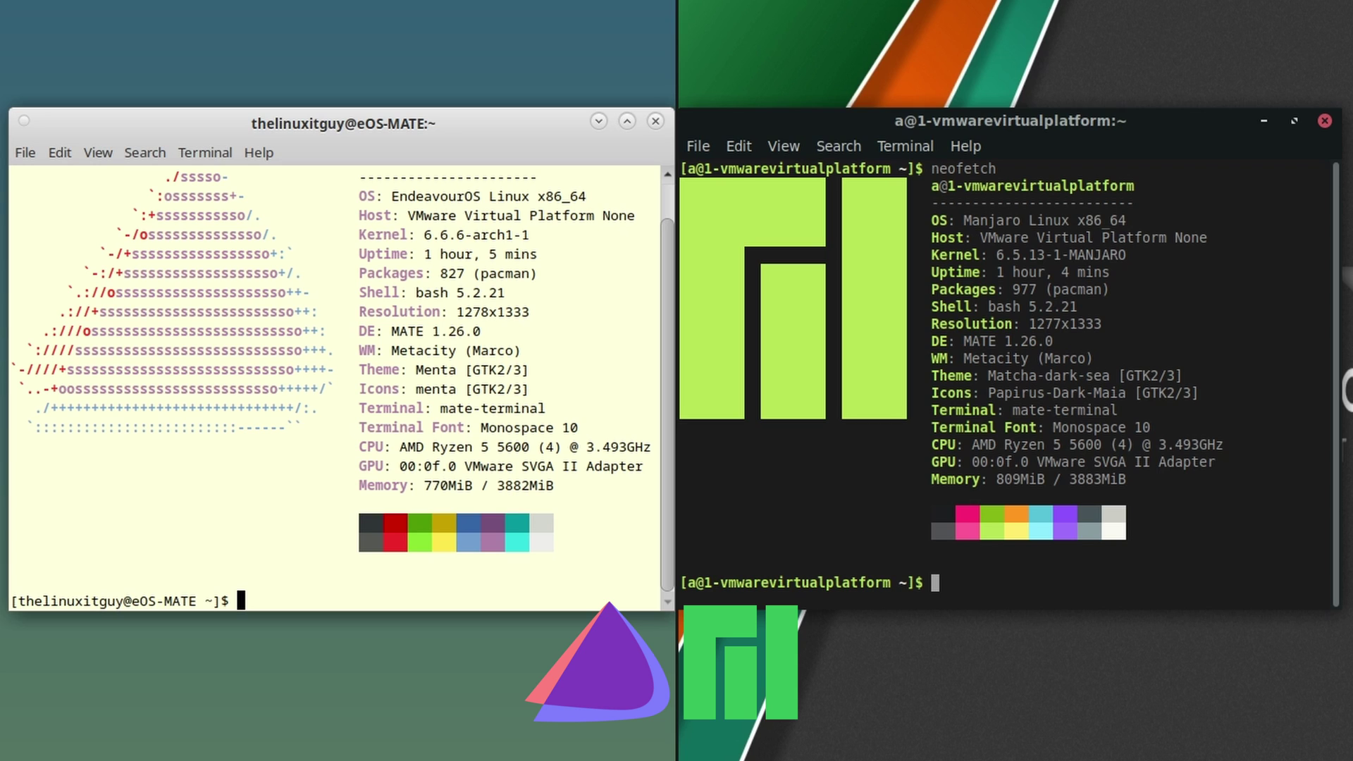
Highlight the Kernel and Packages lines in both neofetch outputs (827 vs 977 packages), then clear the selections.
left_click_drag(367, 233, 456, 234)
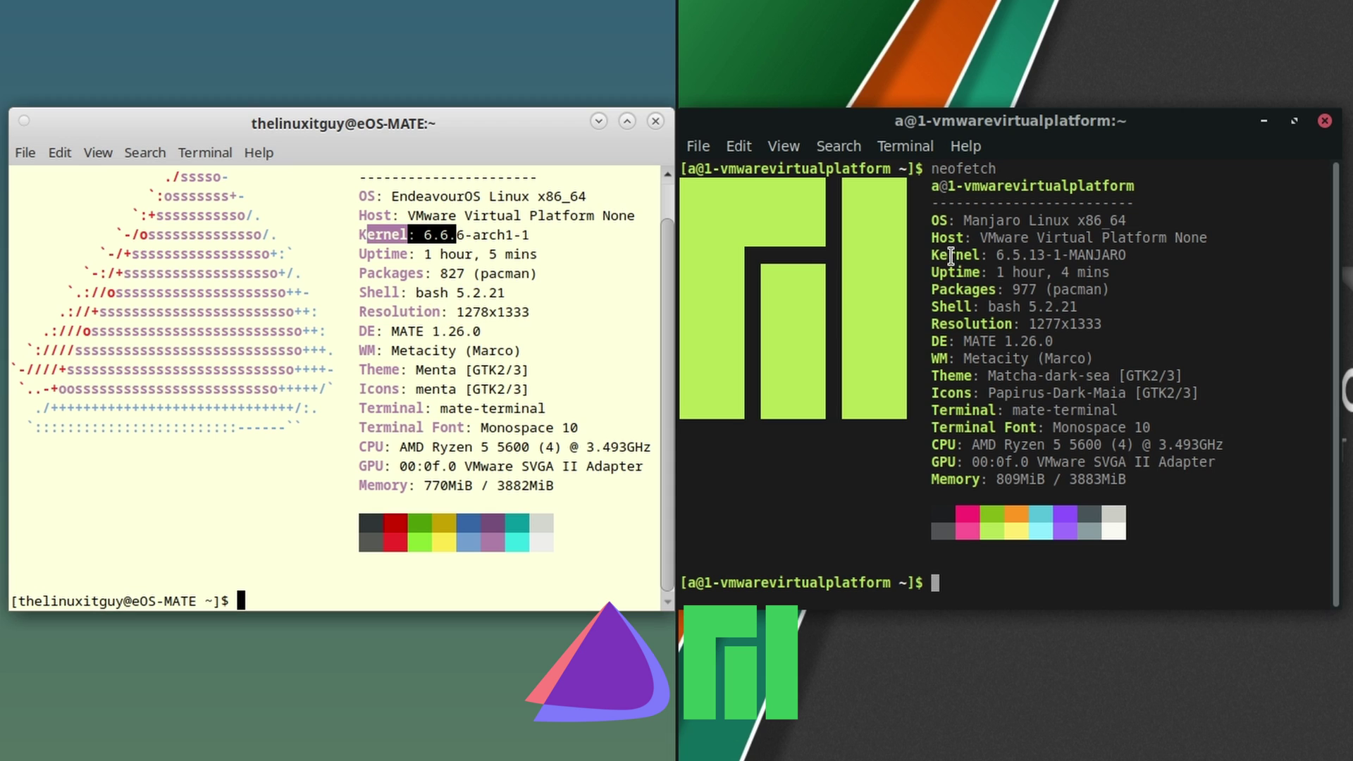
left_click_drag(932, 255, 1021, 255)
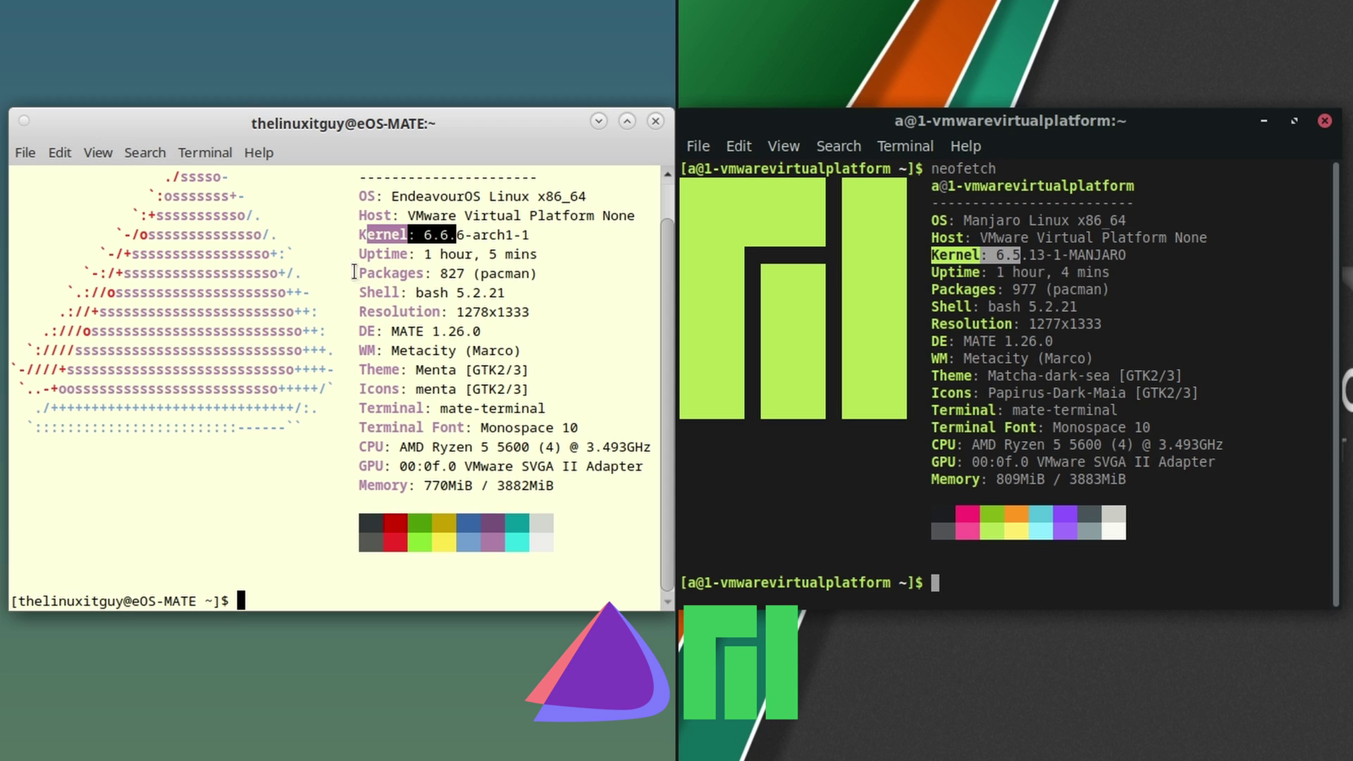
left_click_drag(374, 273, 541, 274)
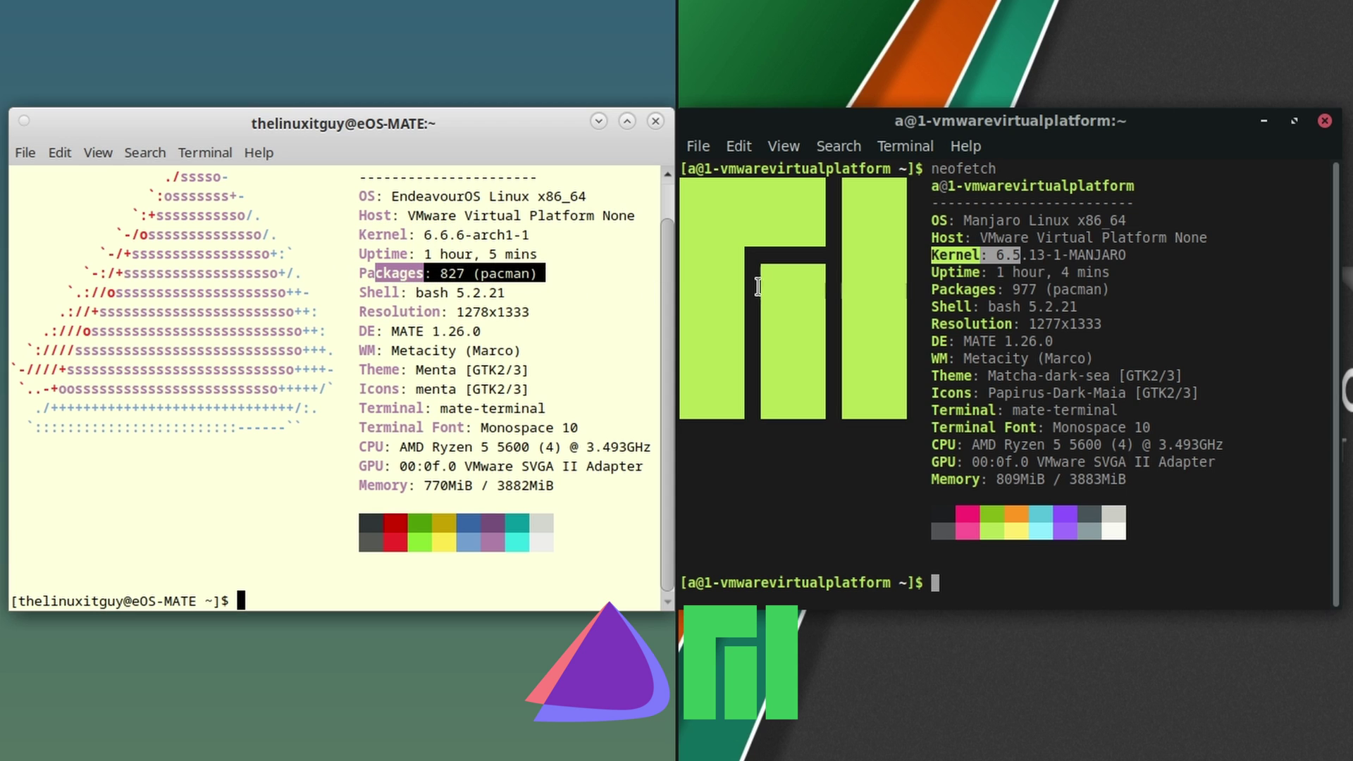
left_click(933, 288)
left_click_drag(930, 291, 1114, 291)
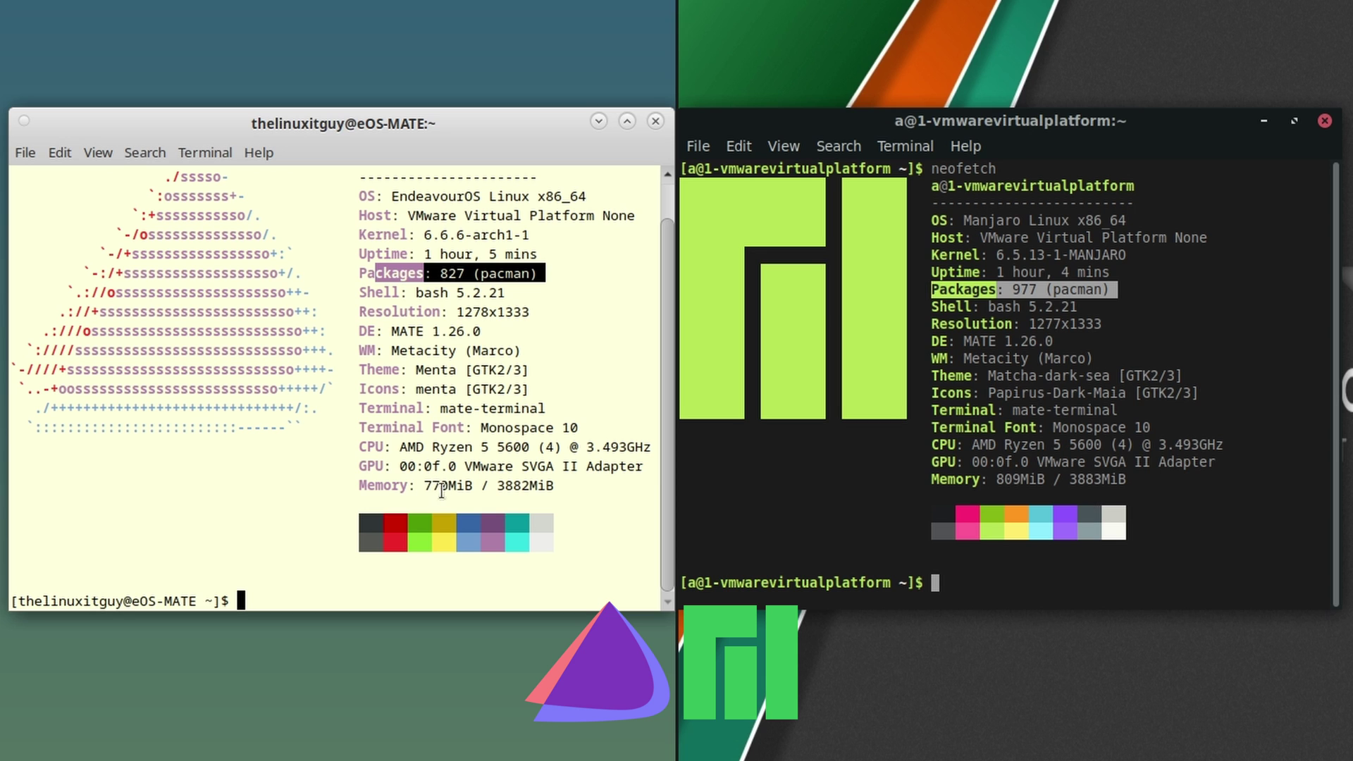
left_click(1175, 547)
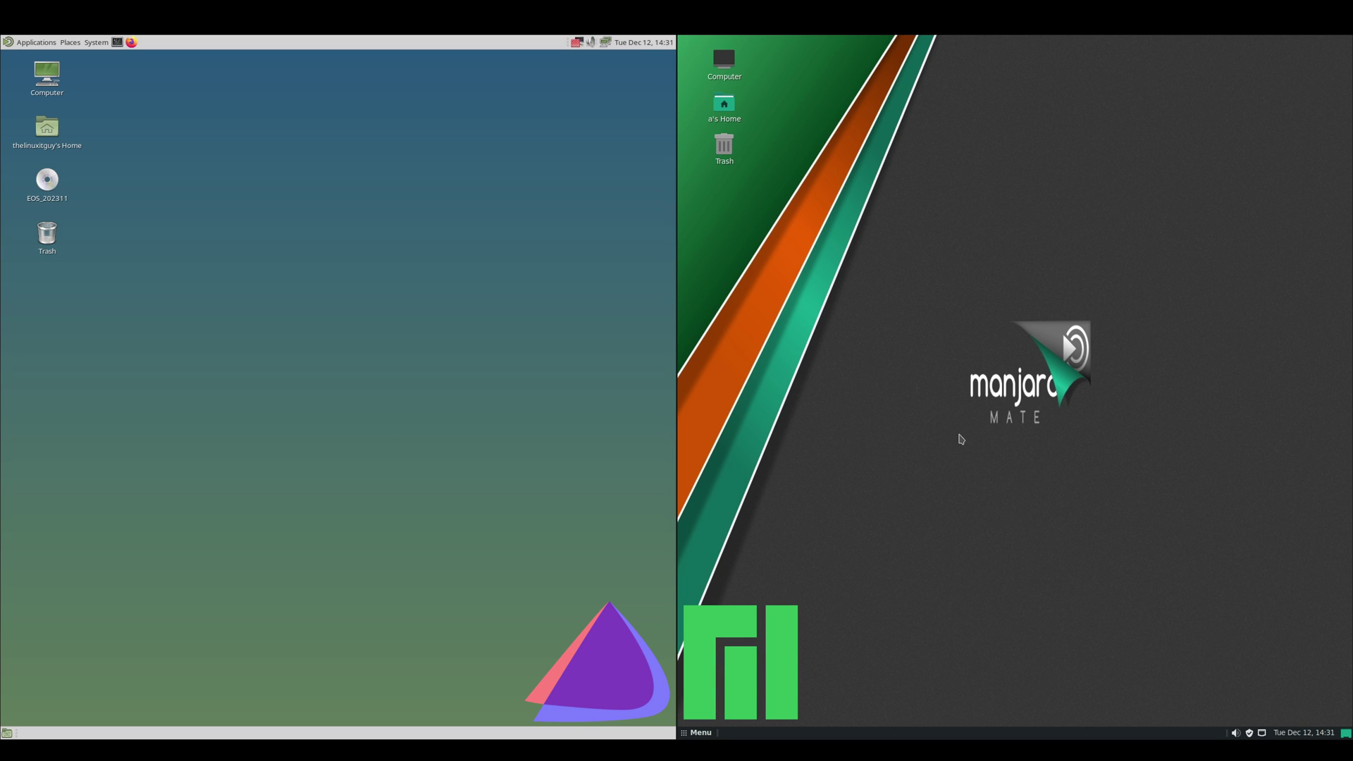
Open Change Desktop Background on both the Manjaro and EndeavourOS desktops and maximize both windows.
right_click(938, 433)
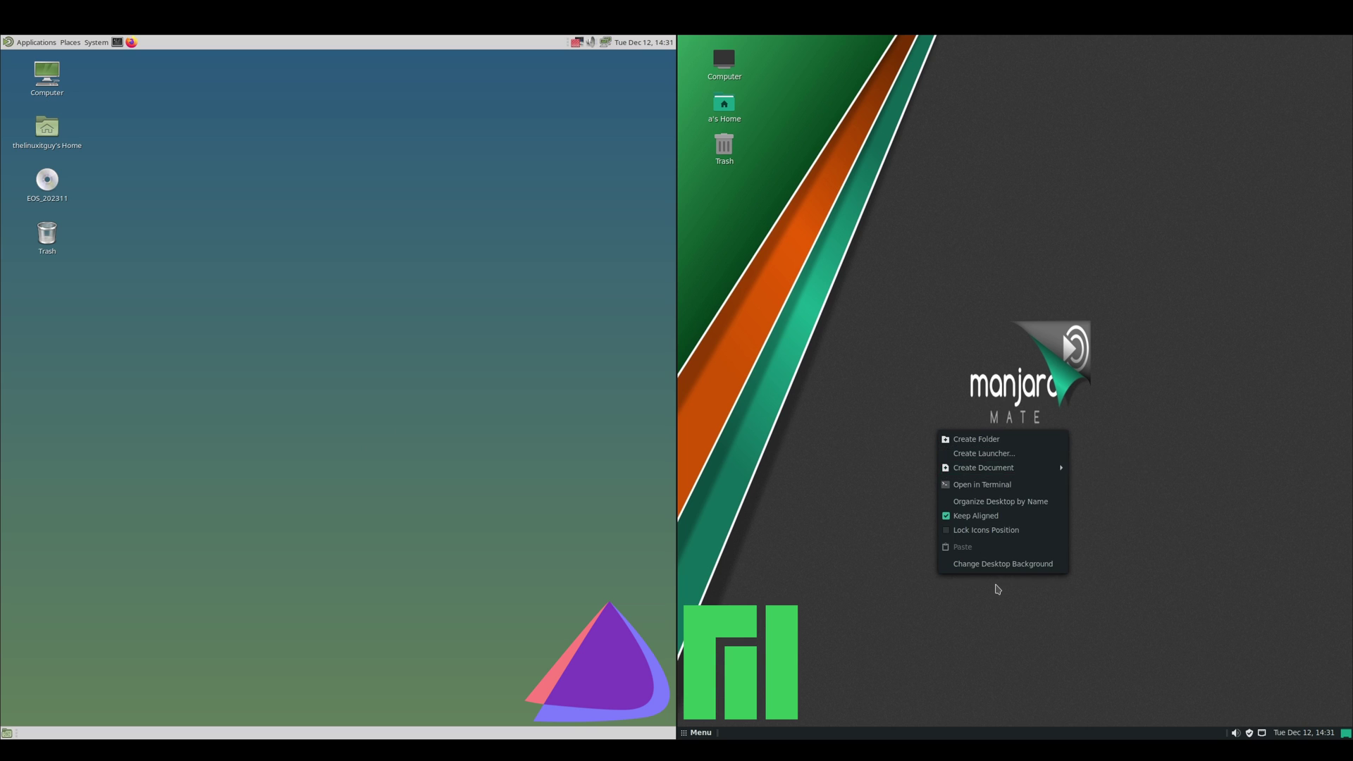
left_click(997, 566)
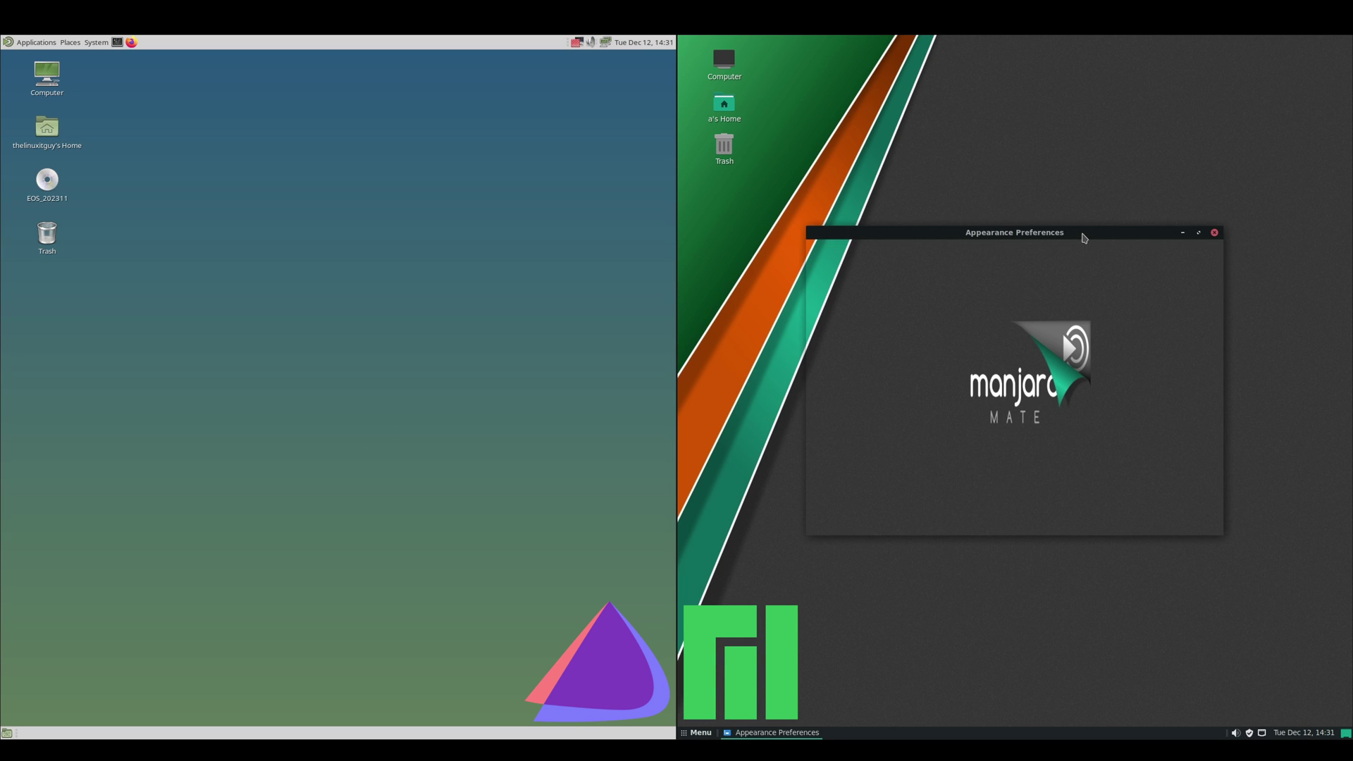
double_click(1082, 234)
right_click(469, 398)
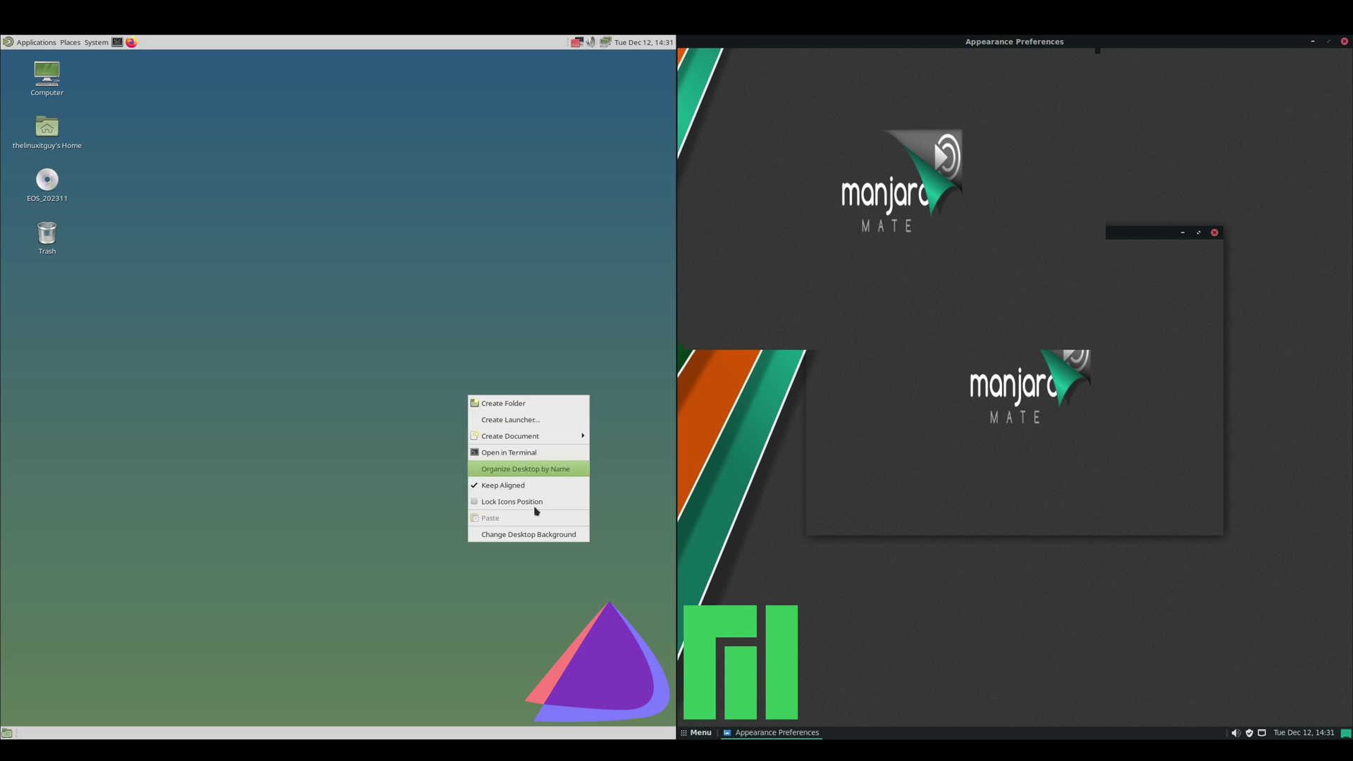
left_click(543, 534)
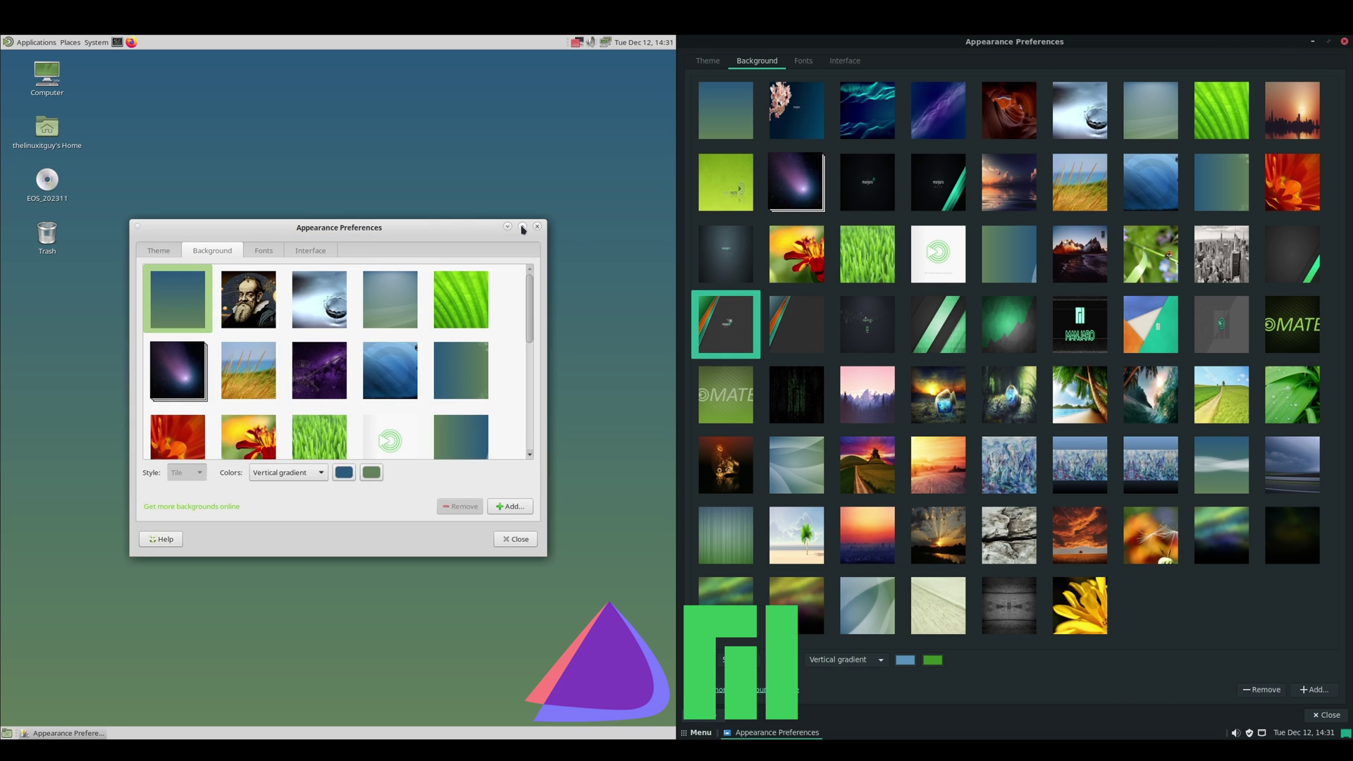
left_click(522, 226)
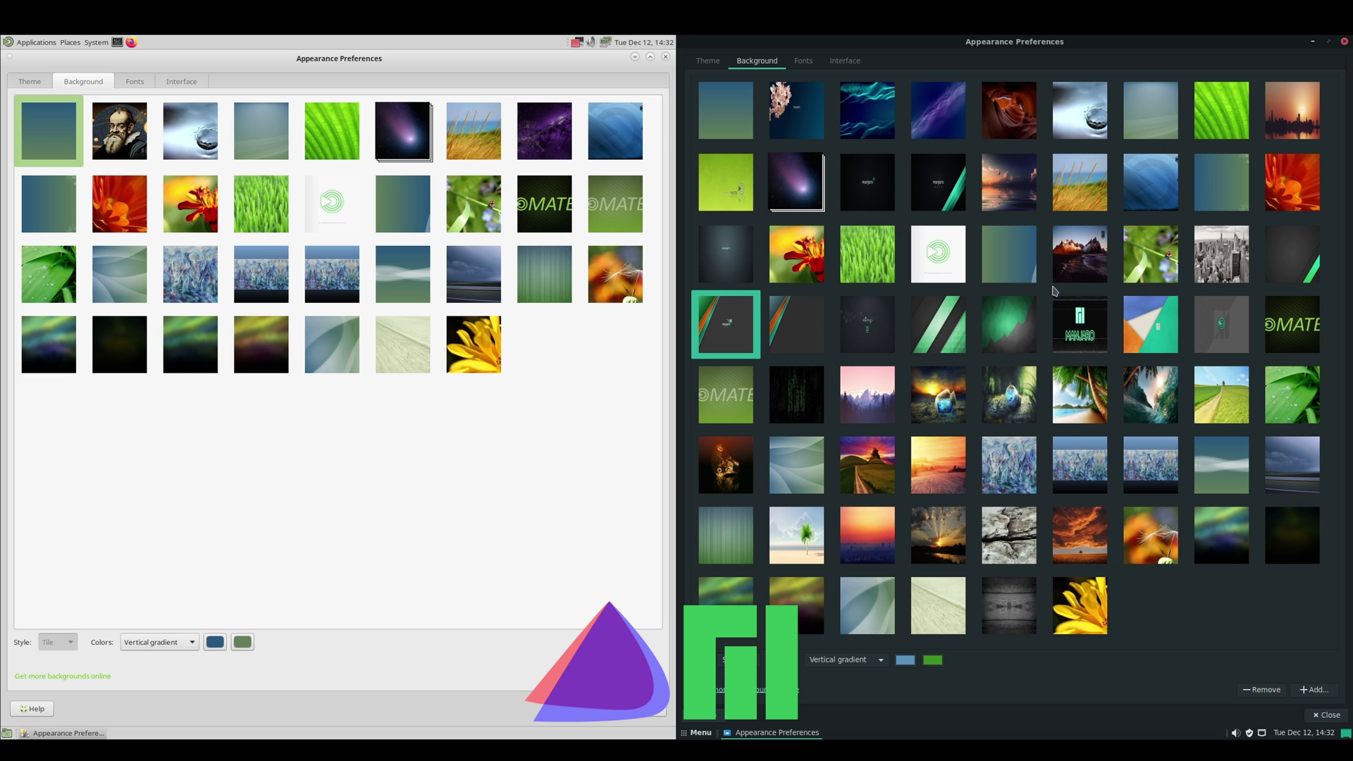
Set the dark green-stripe wallpaper on Manjaro and the bearded portrait on EndeavourOS.
left_click(1311, 264)
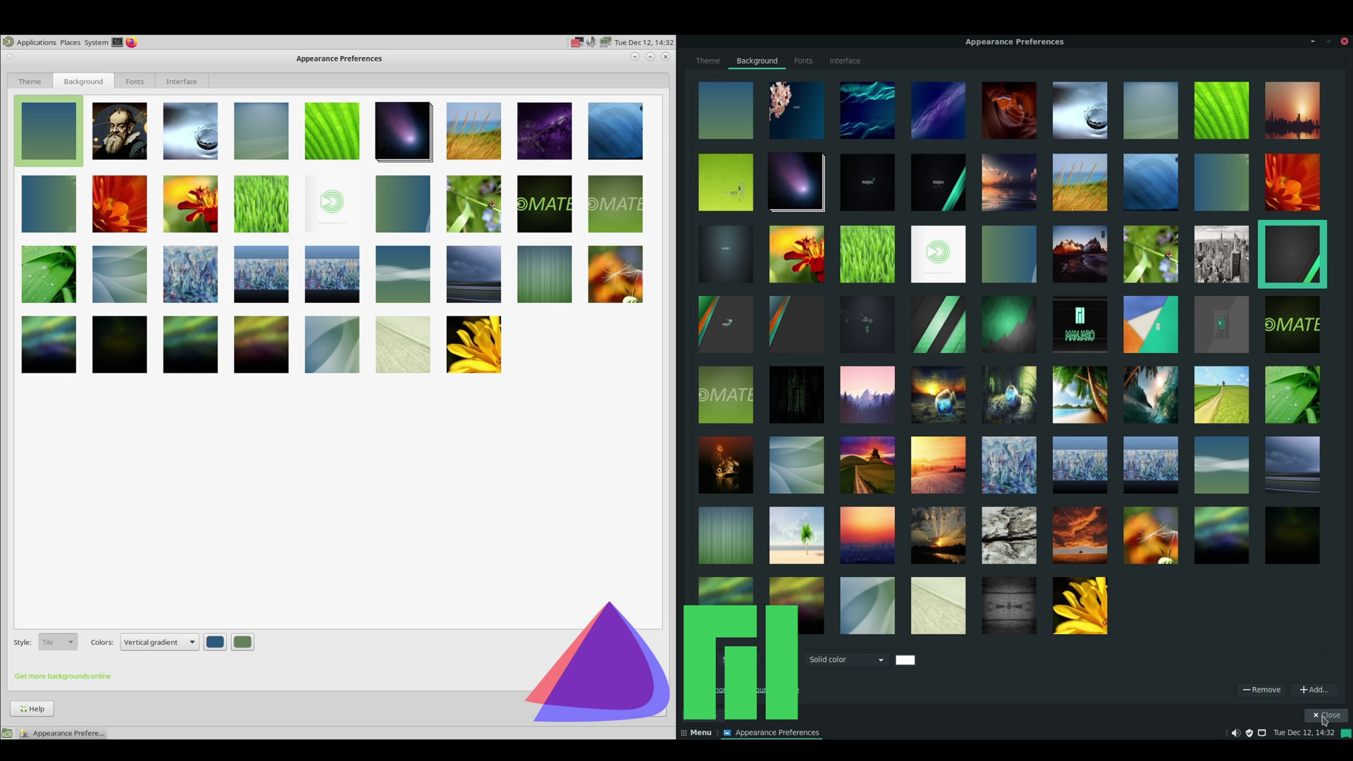
left_click(1326, 715)
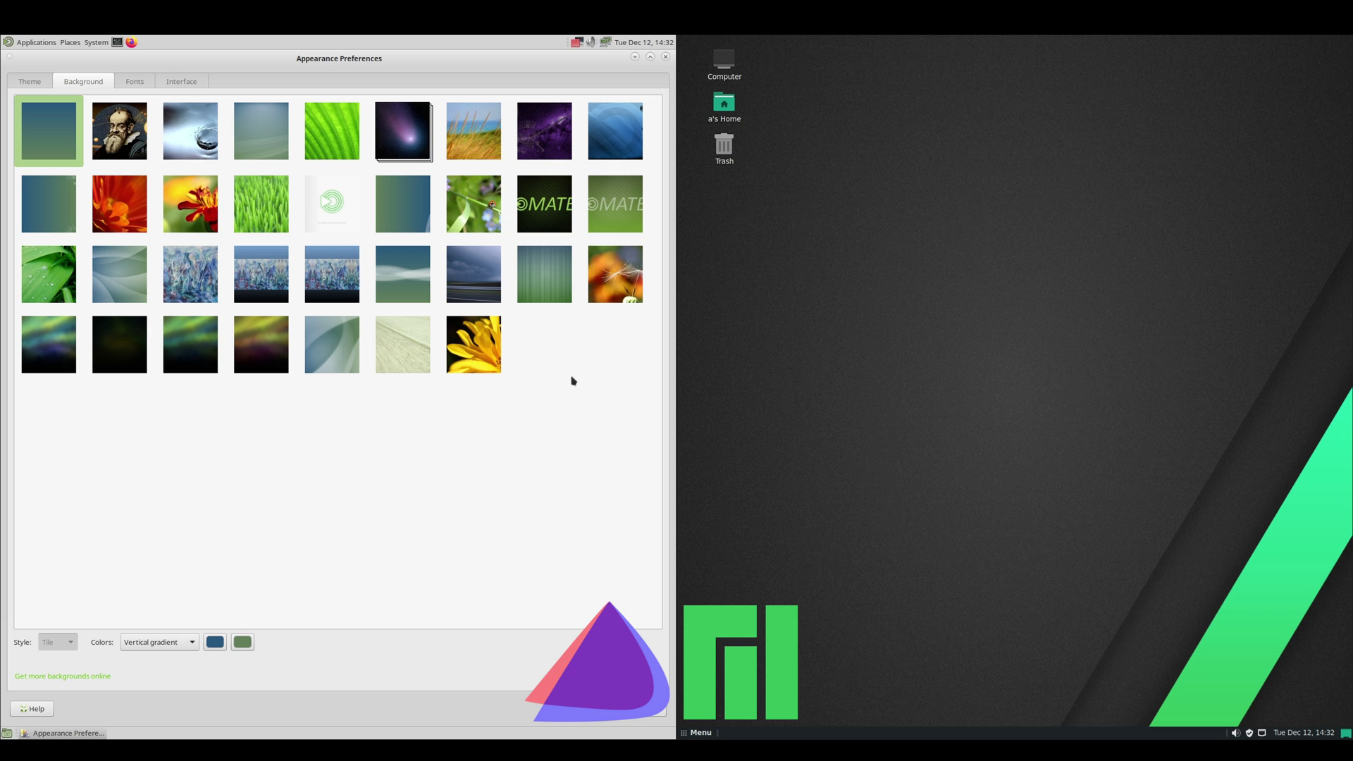
left_click(121, 140)
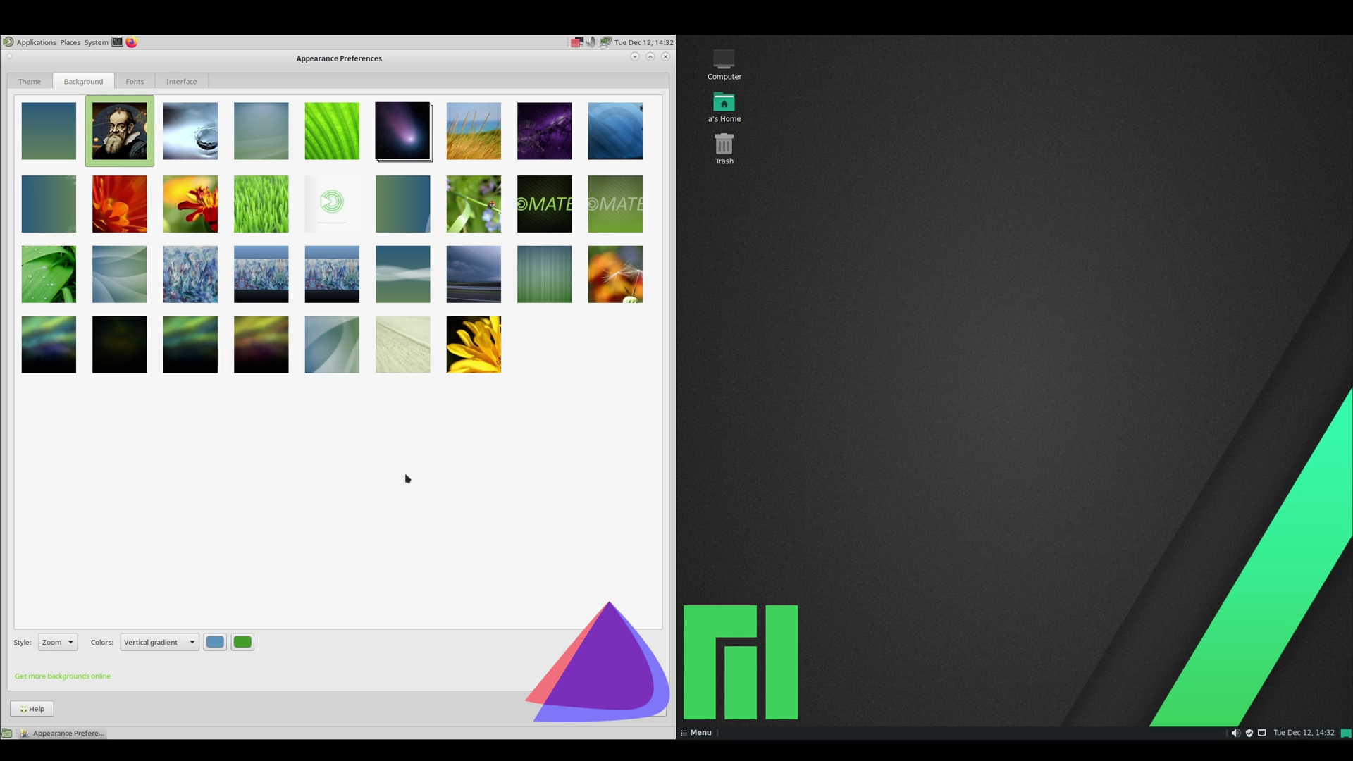
left_click(649, 717)
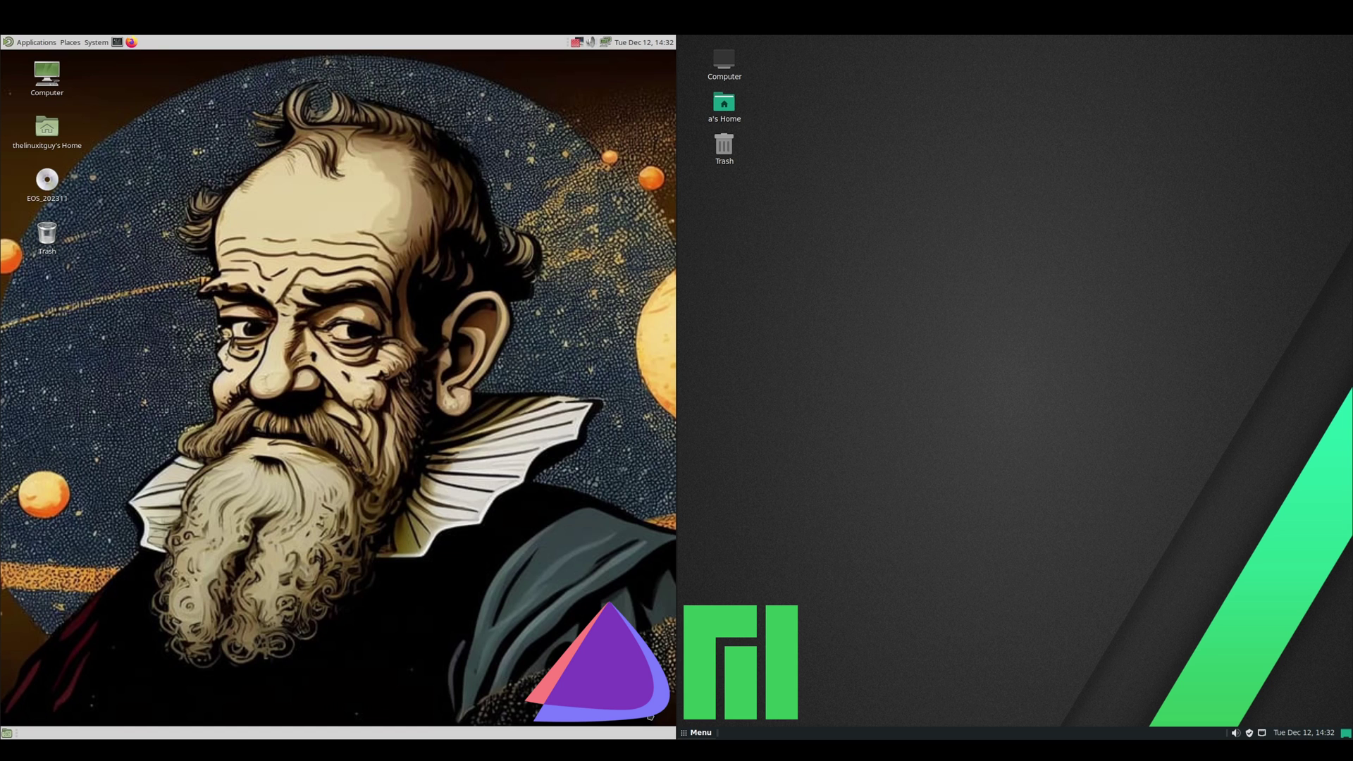